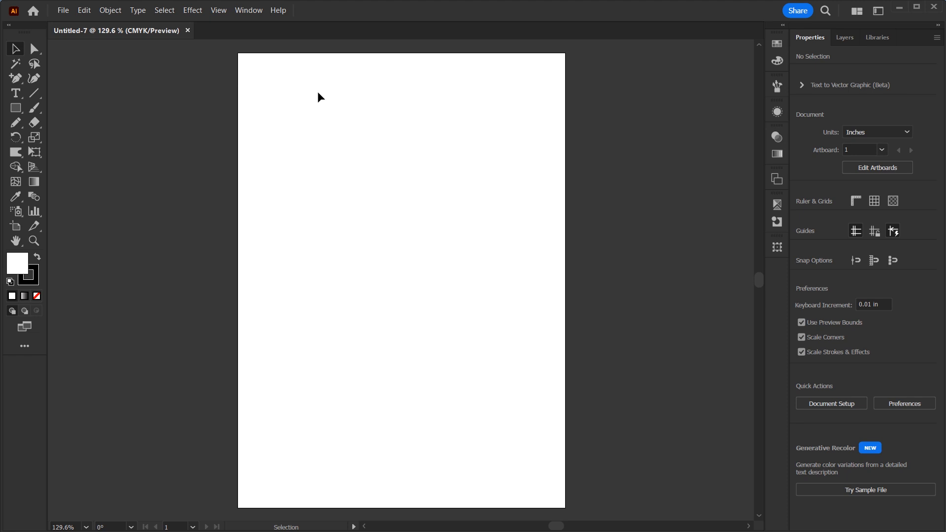
- Create a rectangle 4.8 in wide and 7.5 in high and centre it horizontally and vertically on the artboard
scroll(318, 97, "up", 1)
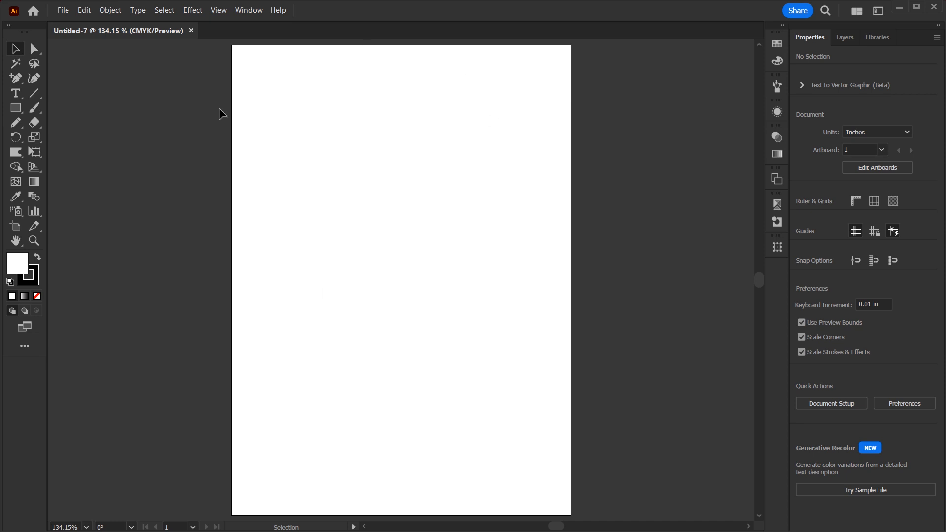
left_click(12, 111)
left_click(298, 143)
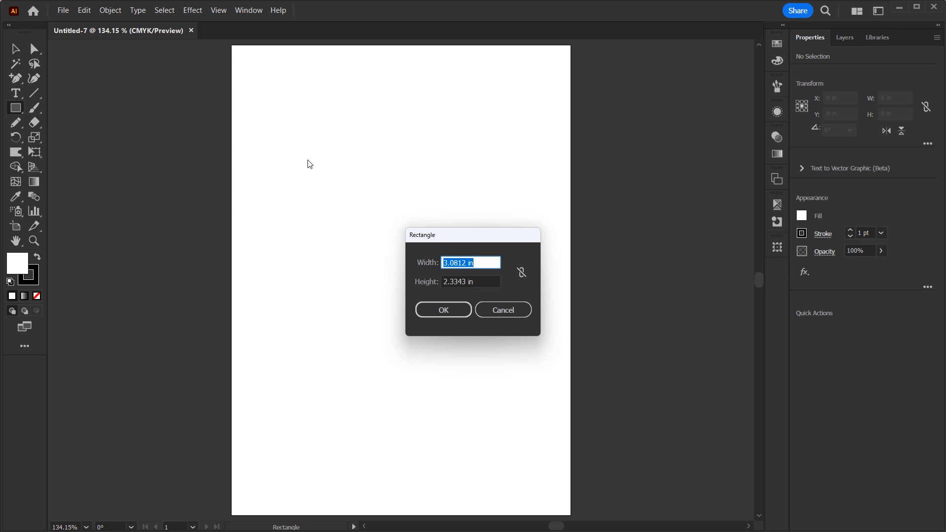
type("4.8")
key("Tab")
type("7")
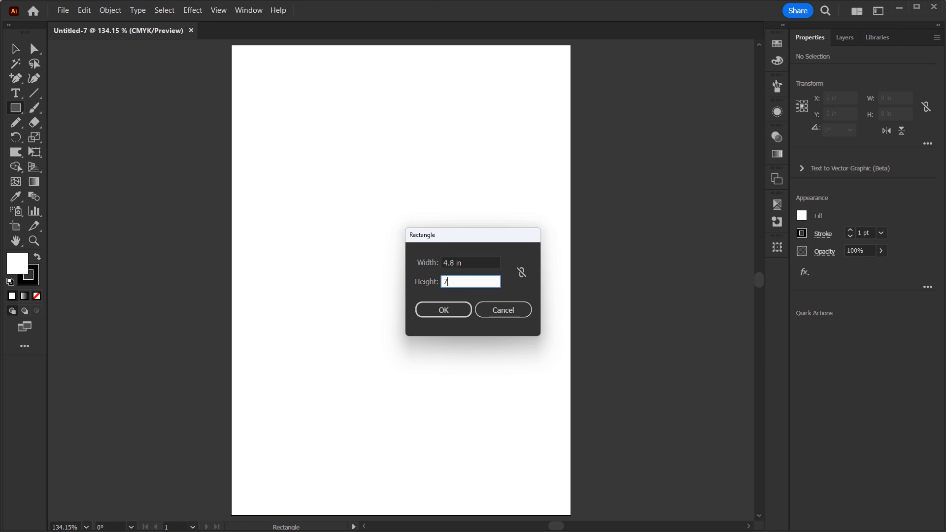
key("Return")
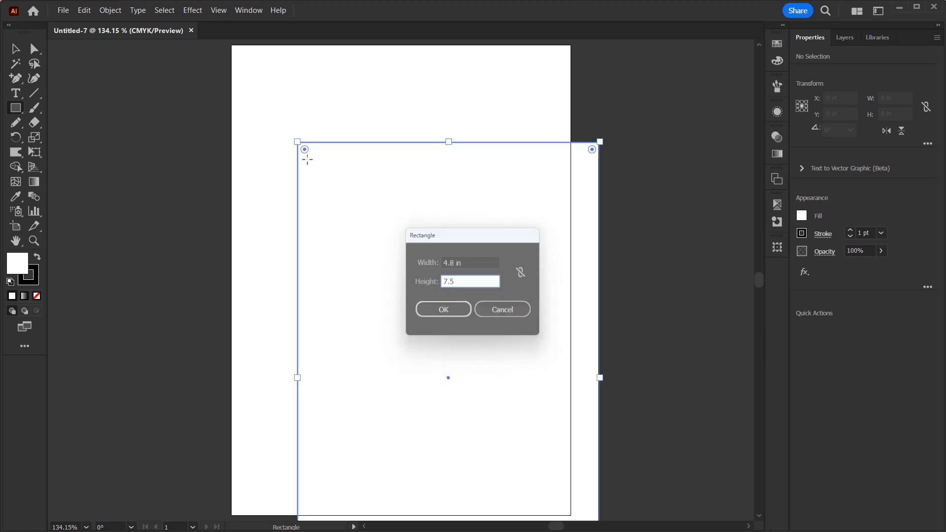
key("F2")
key("F3")
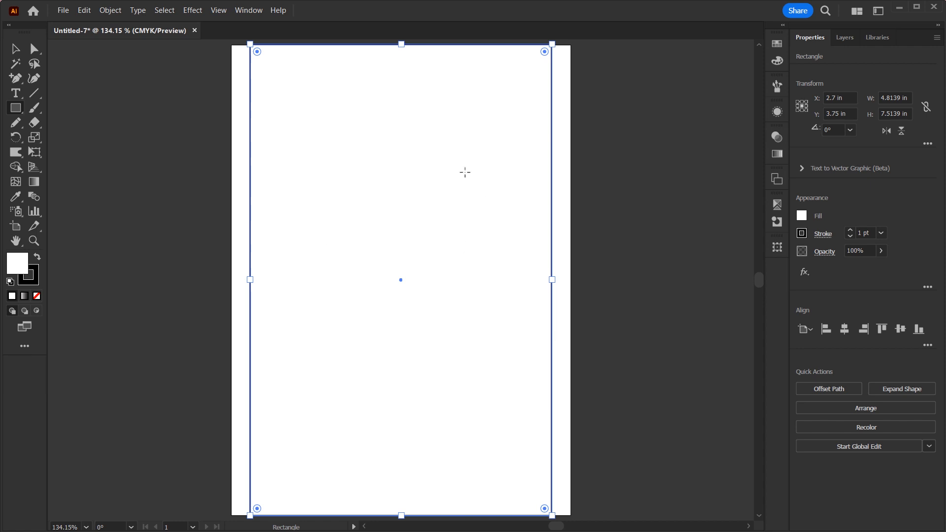
- Set the artboard height to 8.25 in
left_click(14, 228)
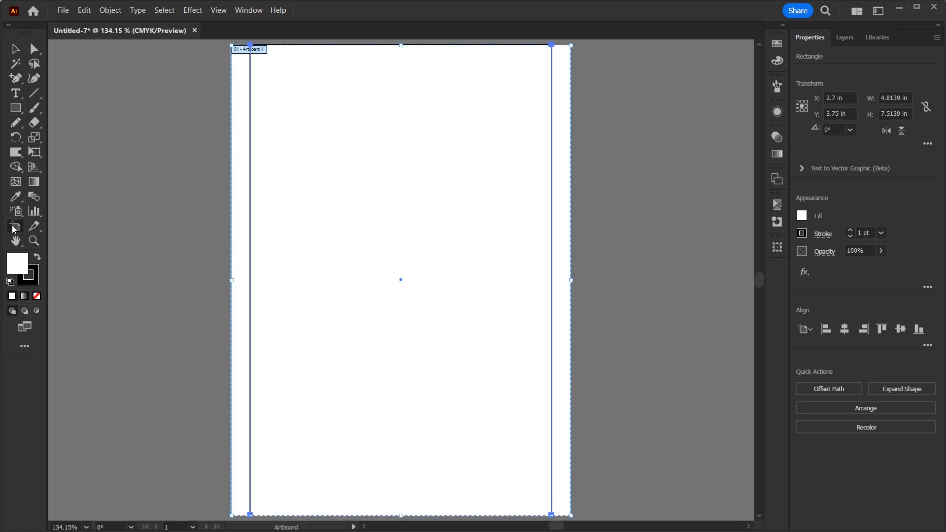
left_click(899, 113)
type("8.25")
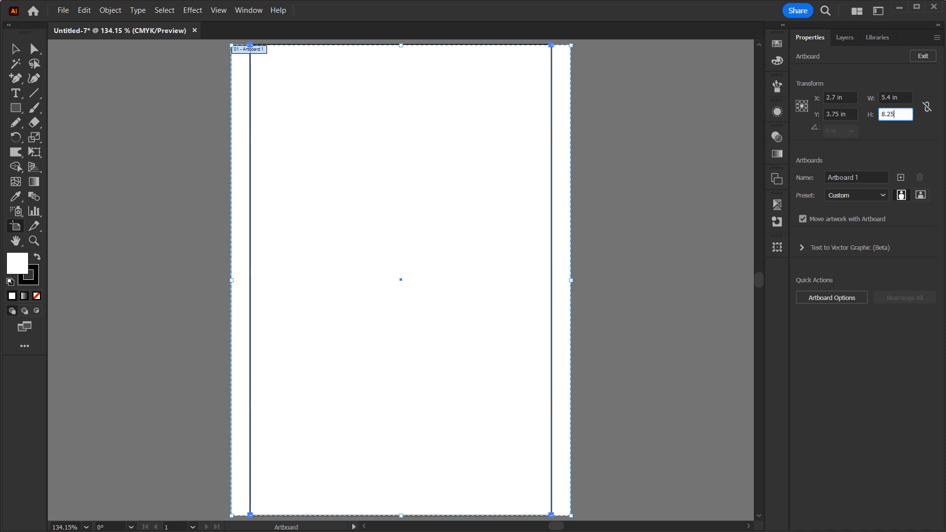
left_click(16, 49)
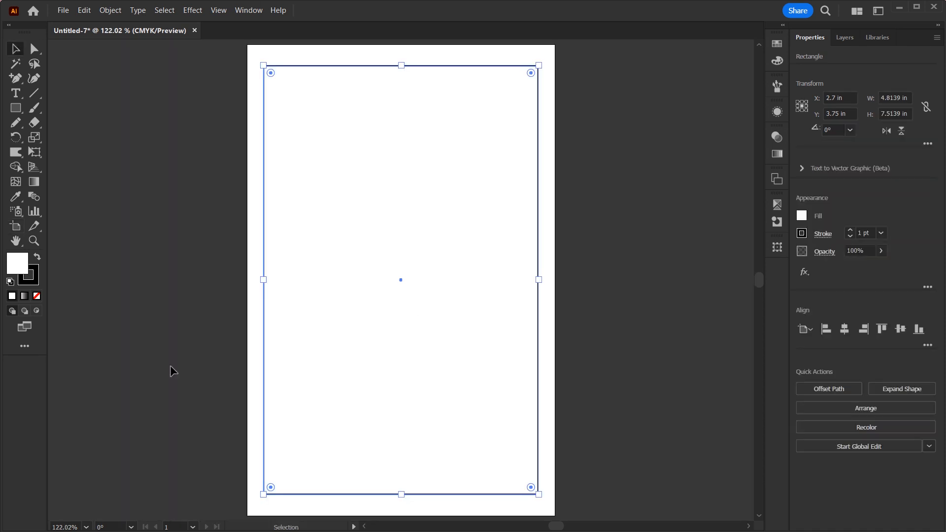
left_click(16, 228)
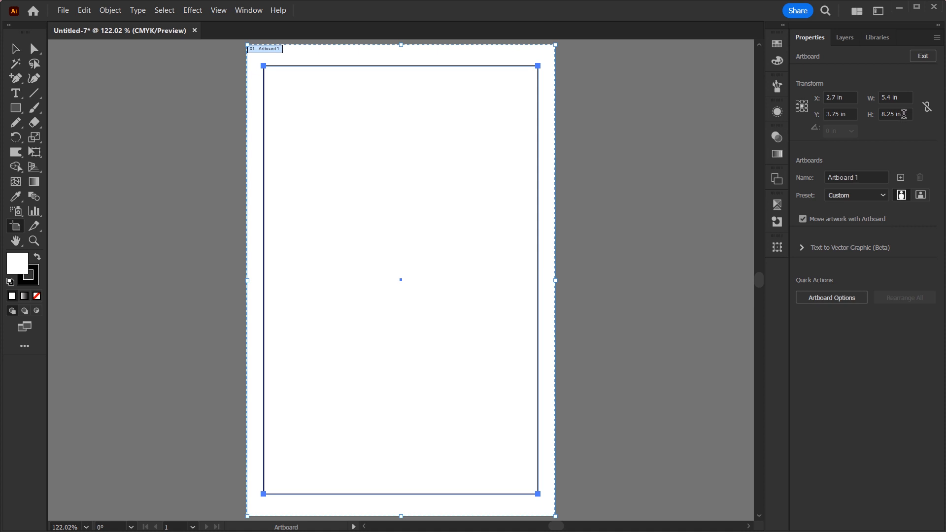
key("Escape")
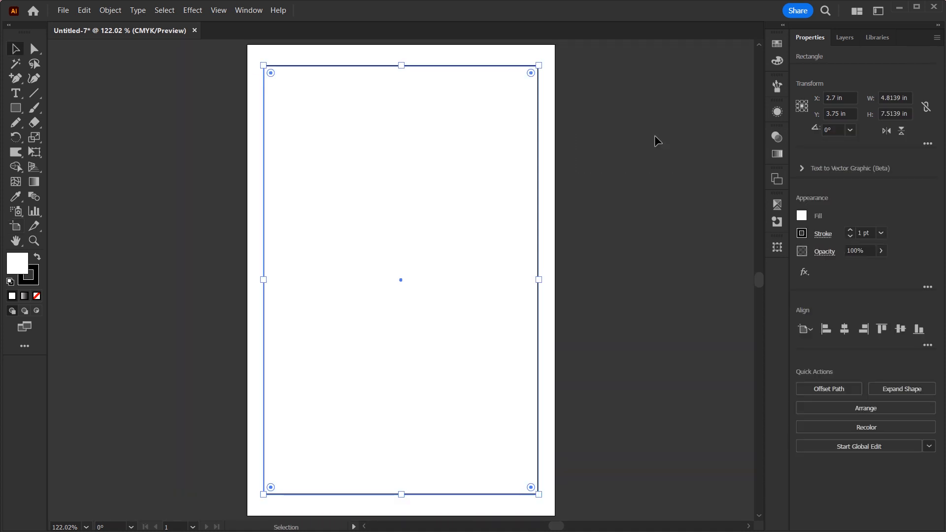
- Convert the centred rectangle into a margin guide
right_click(418, 167)
left_click(471, 370)
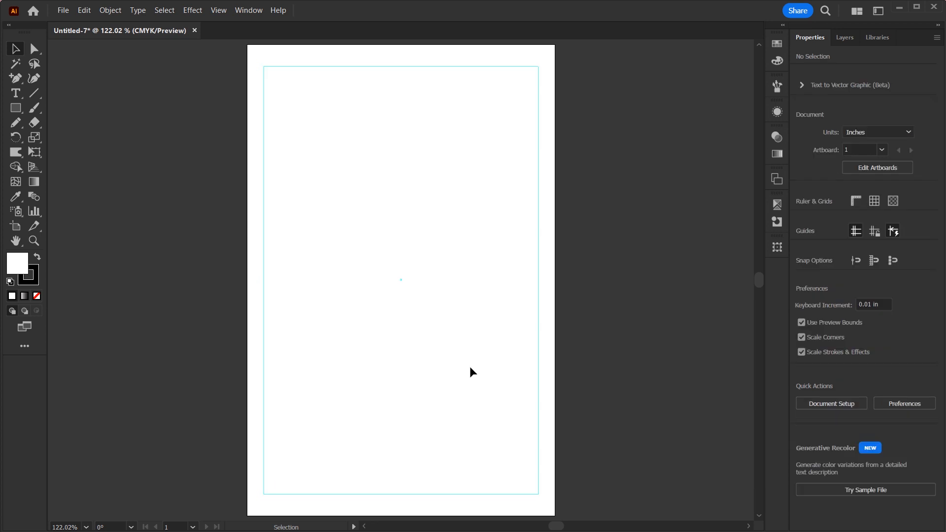
- Draw a band about 0.26 in tall across the artboard's full width along its upper edge and remove its stroke
key("z")
left_click_drag(423, 79, 494, 148)
key("space")
left_click_drag(512, 198, 542, 284)
left_click(11, 108)
left_click_drag(161, 110, 673, 120)
left_click(35, 281)
left_click(36, 296)
- Fill the band with the CMYK Red swatch
left_click(21, 261)
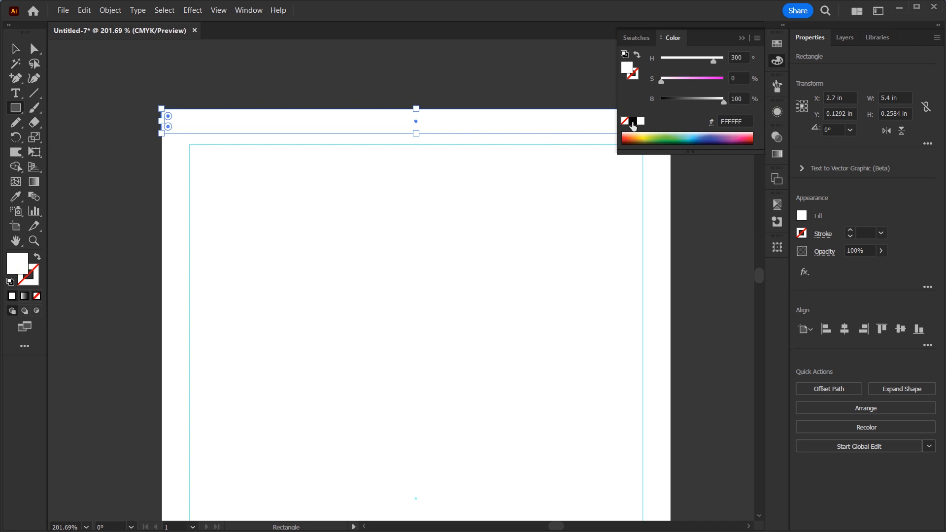
left_click(633, 121)
left_click(778, 44)
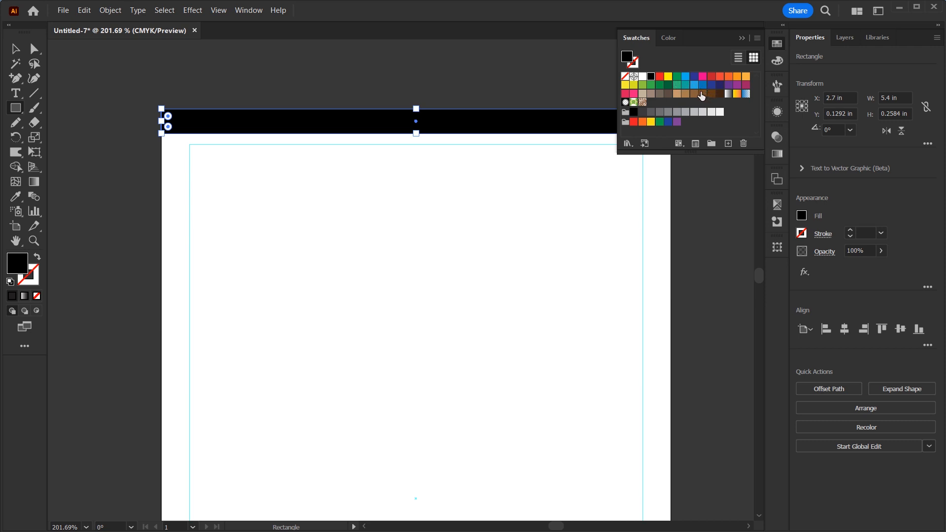
left_click(661, 77)
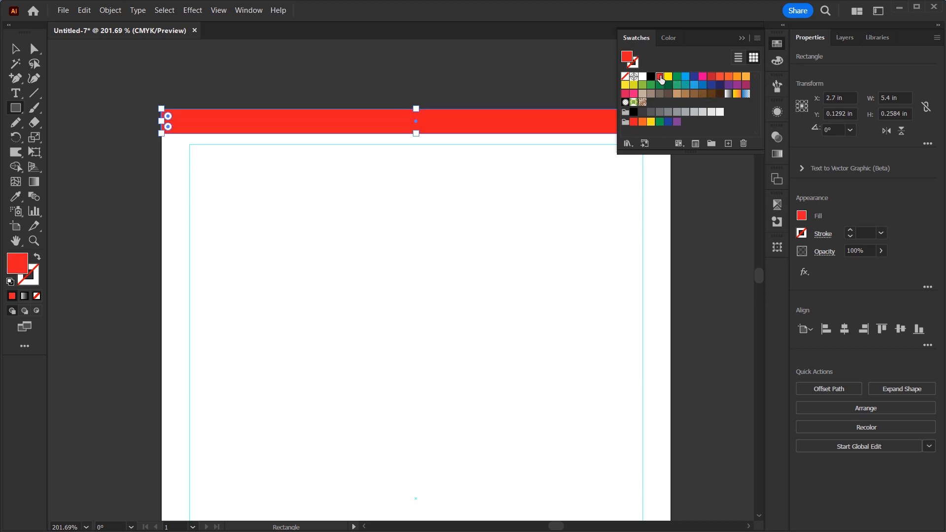
- Make the CMYK Red swatch global and darken it by setting K to 52%
double_click(660, 77)
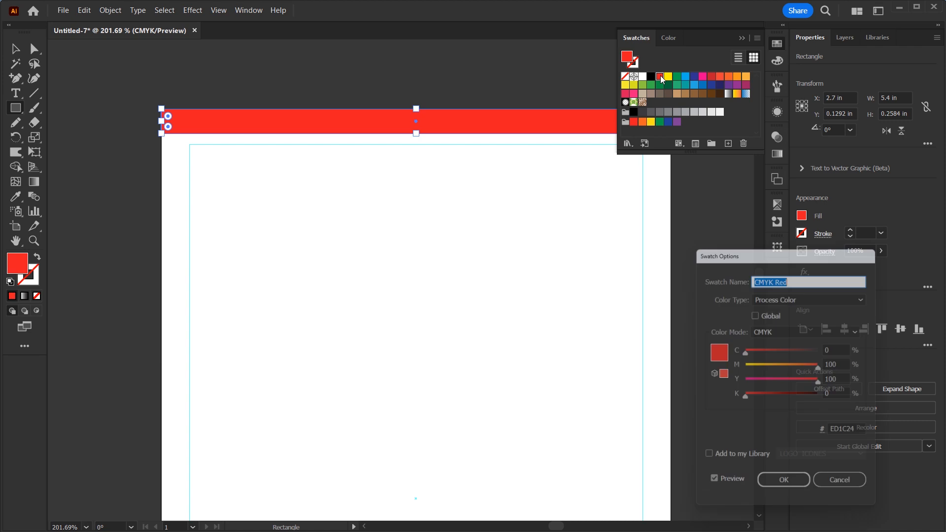
left_click(756, 313)
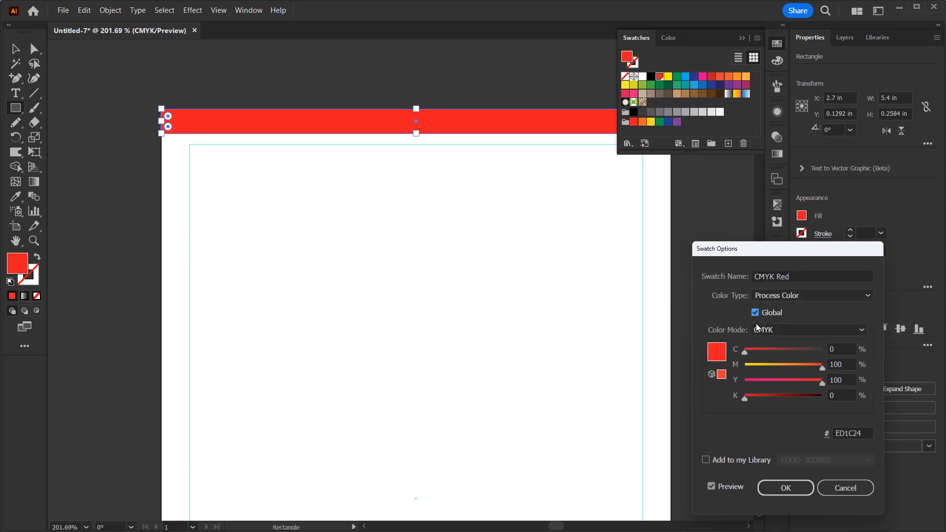
left_click_drag(746, 398, 785, 398)
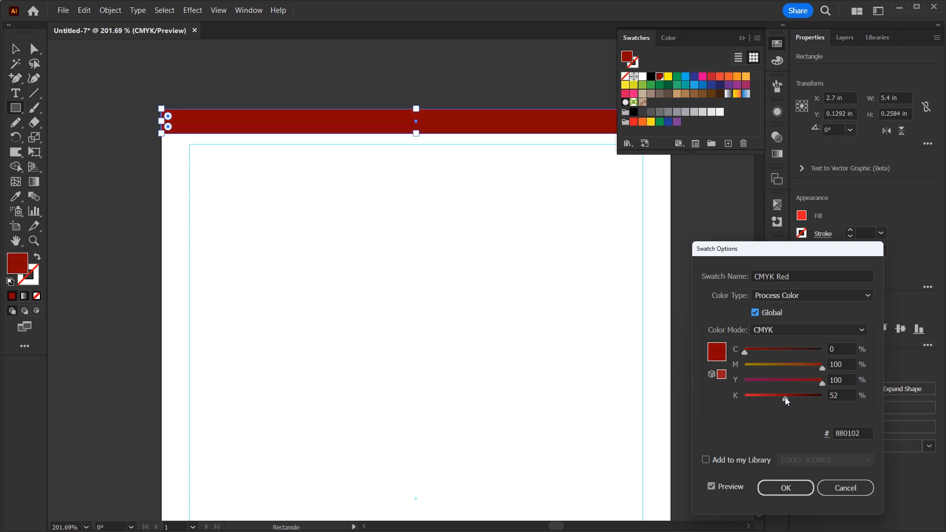
left_click(788, 487)
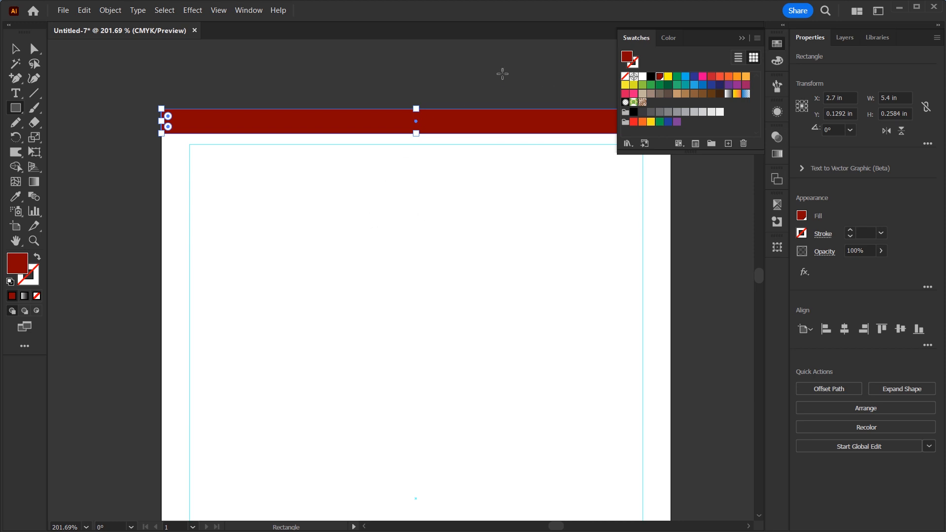
left_click(741, 39)
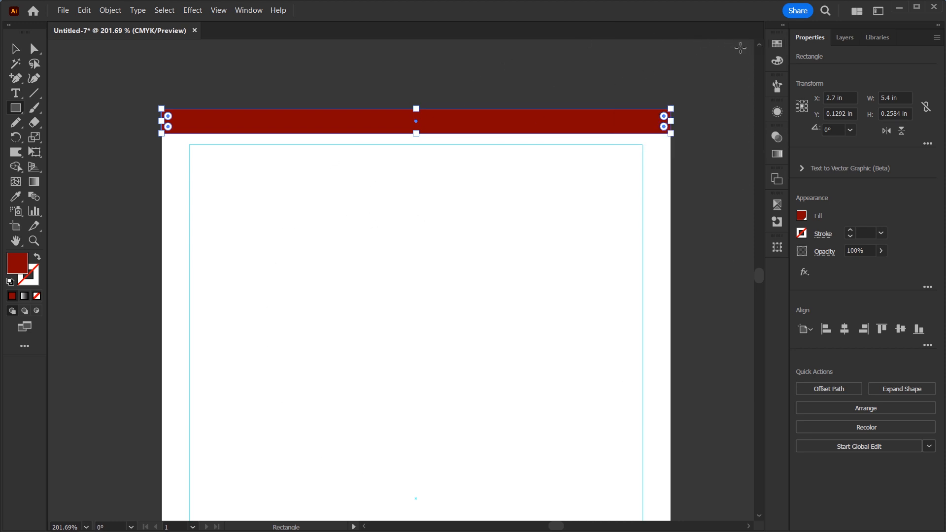
- Draw a dark red block about 0.47 in wide and 0.40 in high aligned to the artboard's upper-left corner
key("v")
left_click(143, 131)
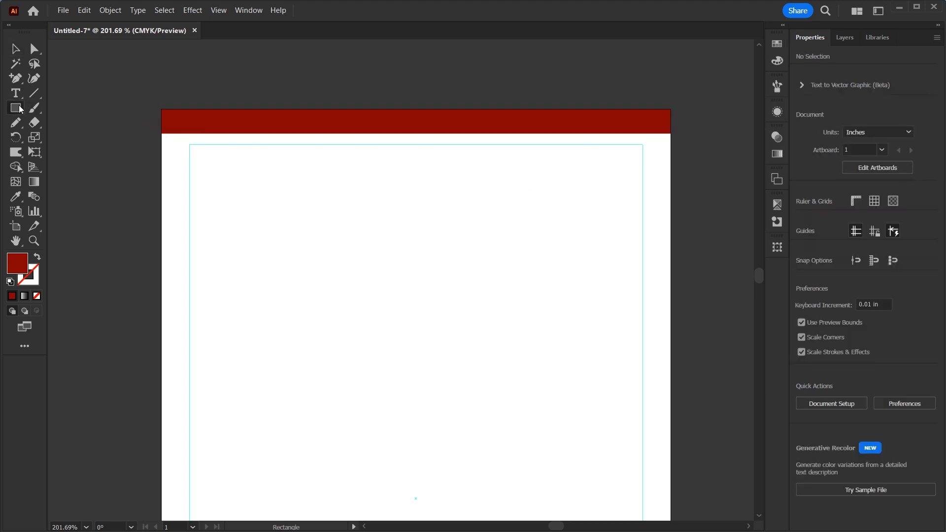
left_click(17, 109)
left_click_drag(199, 200, 253, 168)
key("v")
key("F3")
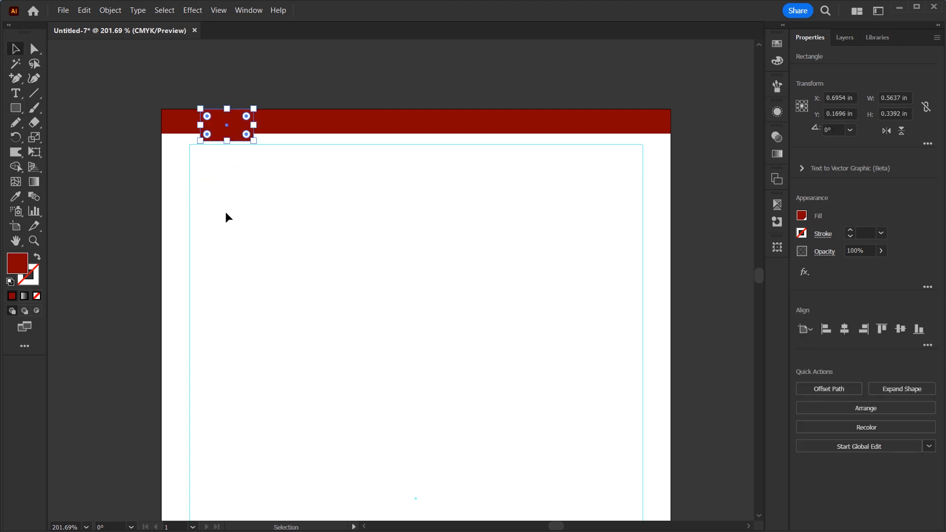
key("F4")
left_click_drag(187, 141, 206, 132)
- Duplicate the block at even spacing along the band to make six blocks and stretch the row to the full artboard width
left_click_drag(181, 127, 268, 127)
key("ctrl+d")
key("ctrl+d")
key("ctrl+d")
key("ctrl+d")
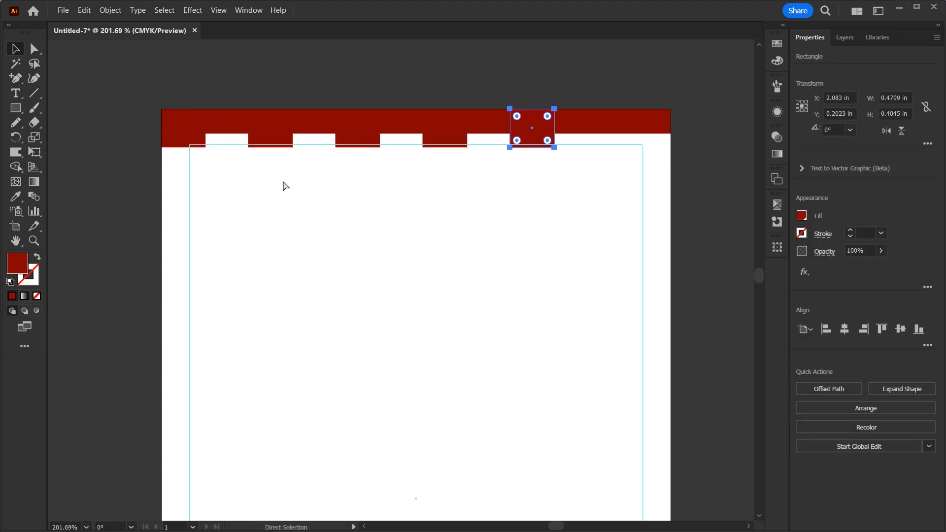
left_click_drag(150, 170, 671, 132)
left_click(407, 101)
- Duplicate the red band about 0.07 in downward and set the copy's opacity to 30%
key("ctrl+space")
left_click_drag(406, 104, 472, 161)
left_click_drag(437, 134, 439, 143)
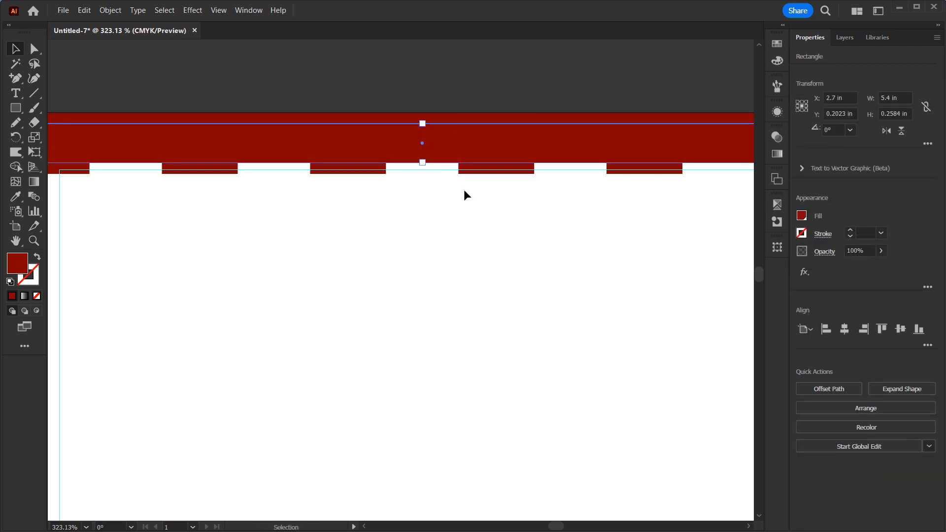
left_click(863, 251)
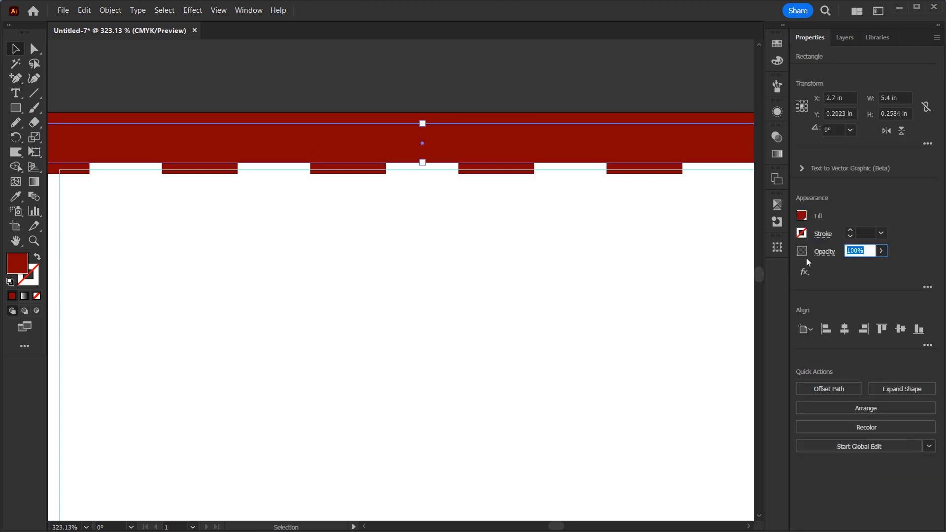
type("30")
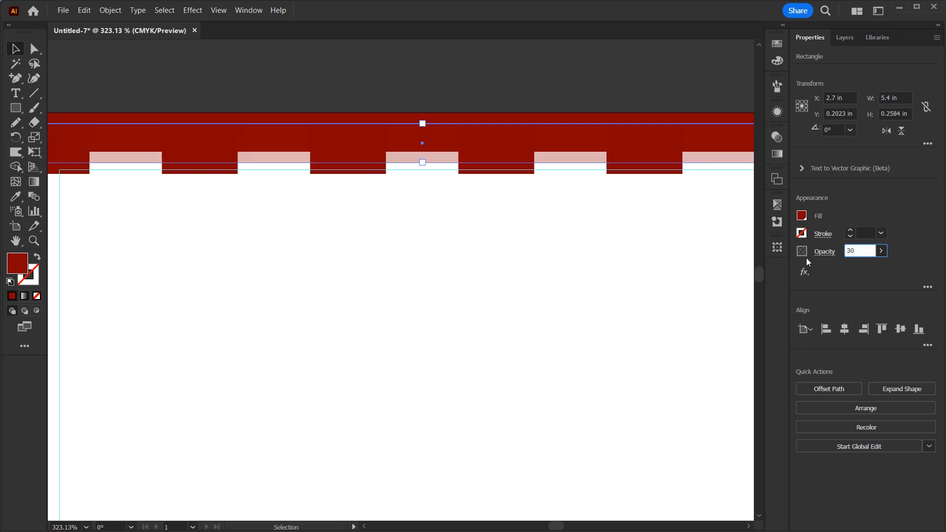
left_click(598, 340)
- Duplicate the whole upper border artwork down to the middle of the page and group the copy
key("ctrl+0")
key("space")
left_click_drag(549, 357, 542, 379)
left_click_drag(201, 230, 645, 41)
left_click_drag(511, 176, 546, 367)
key("ctrl+g")
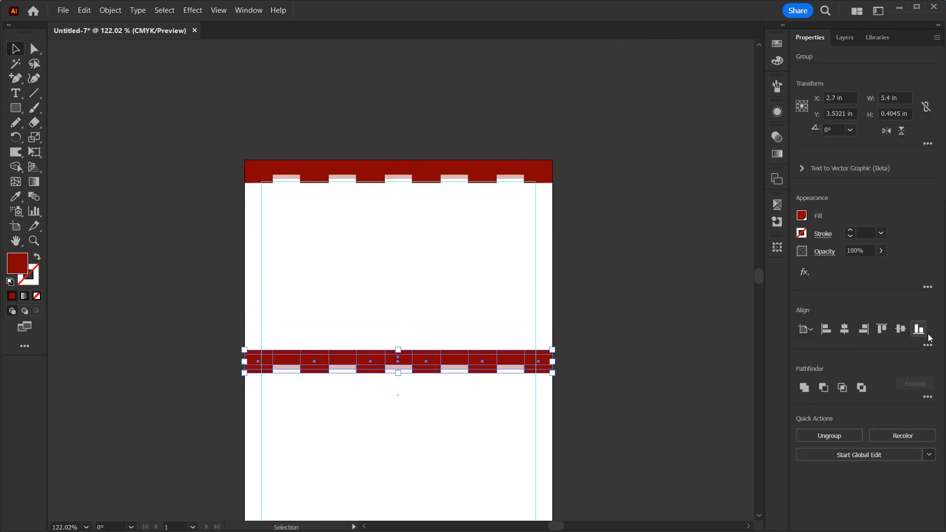
- Flip the copied border group vertically and align it to the bottom edge of the artboard
left_click(902, 131)
left_click(920, 330)
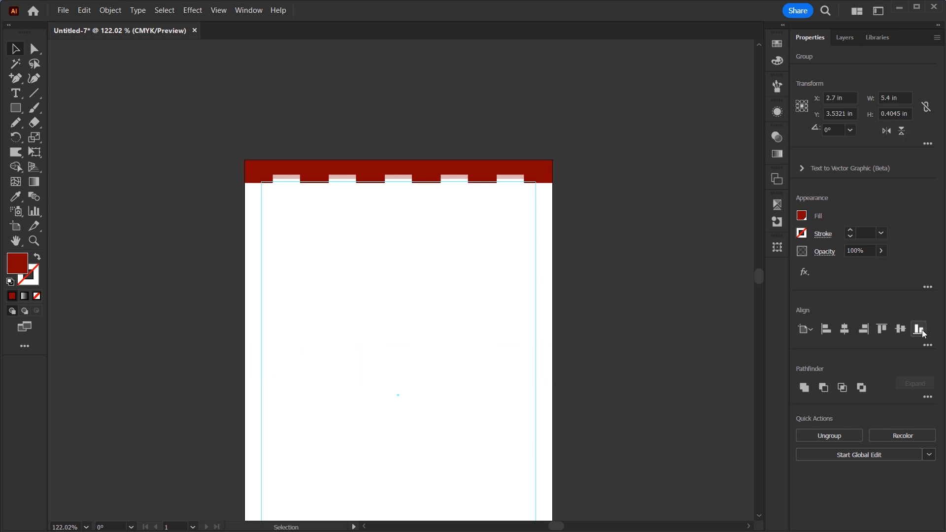
scroll(921, 329, "down", 3)
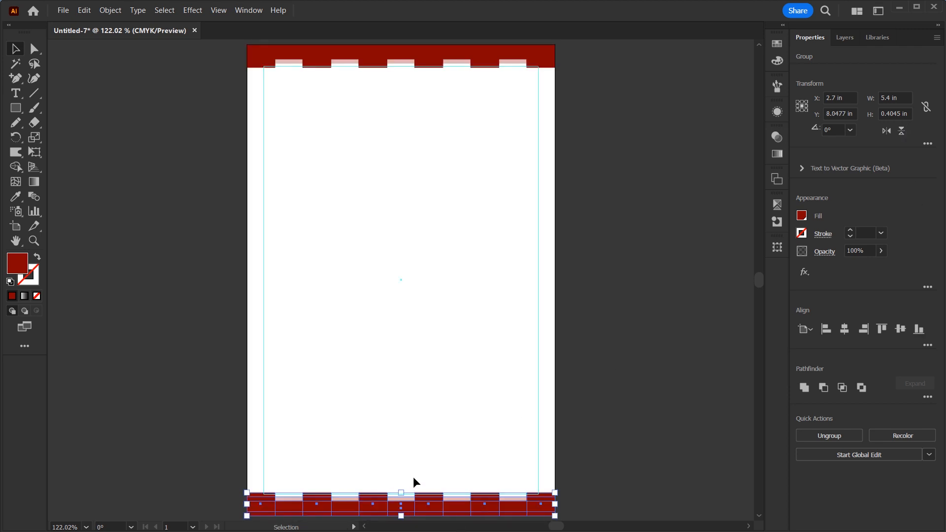
left_click(355, 99)
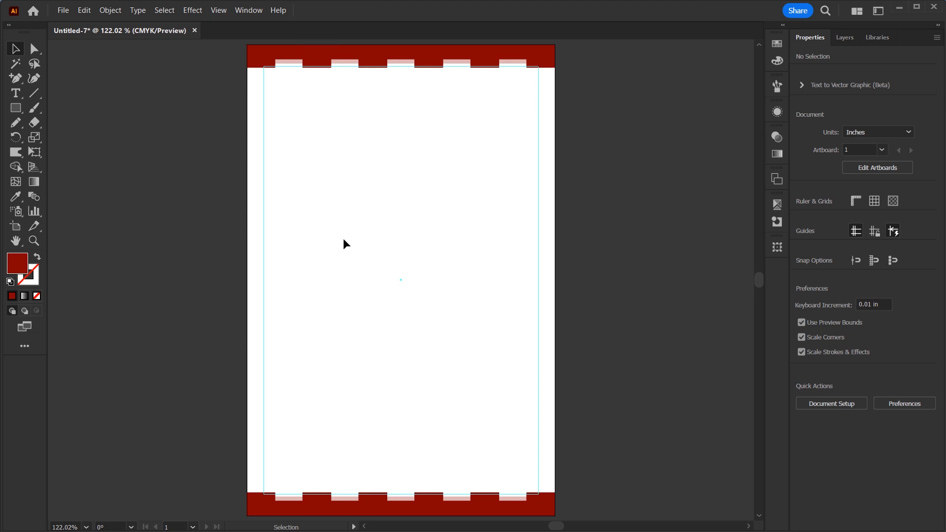
- Open the Artwork 11 graphic from the LOGO ICONES library for editing
key("z")
left_click_drag(331, 78, 393, 165)
key("space")
key("v")
left_click(873, 40)
double_click(816, 303)
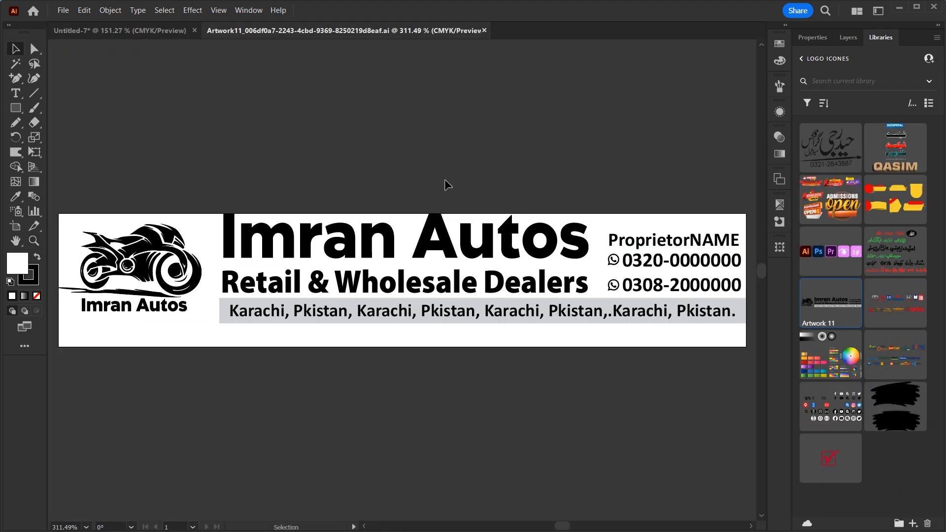
- Copy the complete shop header from Artwork 11 into the Untitled-7 document and place it just below the upper border
left_click_drag(118, 173, 240, 269)
key("ctrl+c")
left_click(169, 29)
key("ctrl+v")
left_click_drag(463, 267, 490, 132)
key("z")
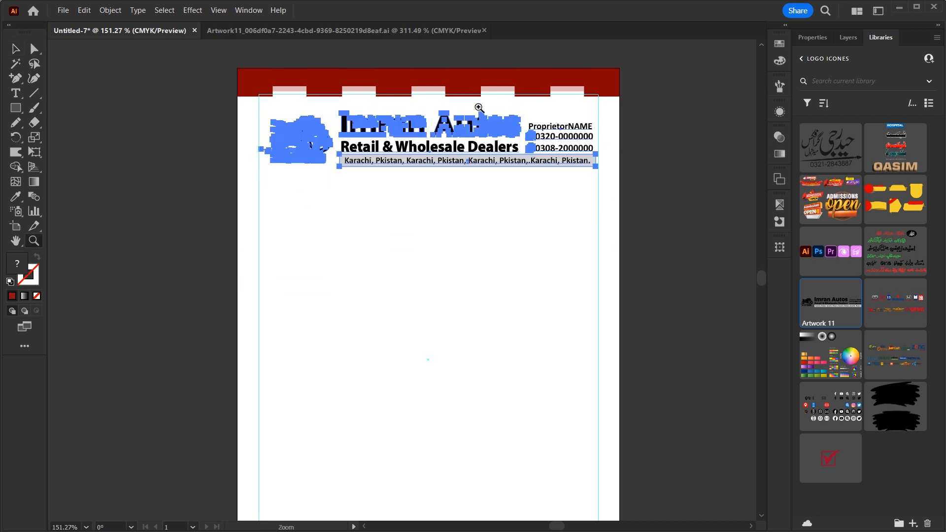
left_click_drag(485, 97, 574, 181)
left_click_drag(565, 238, 598, 265)
key("v")
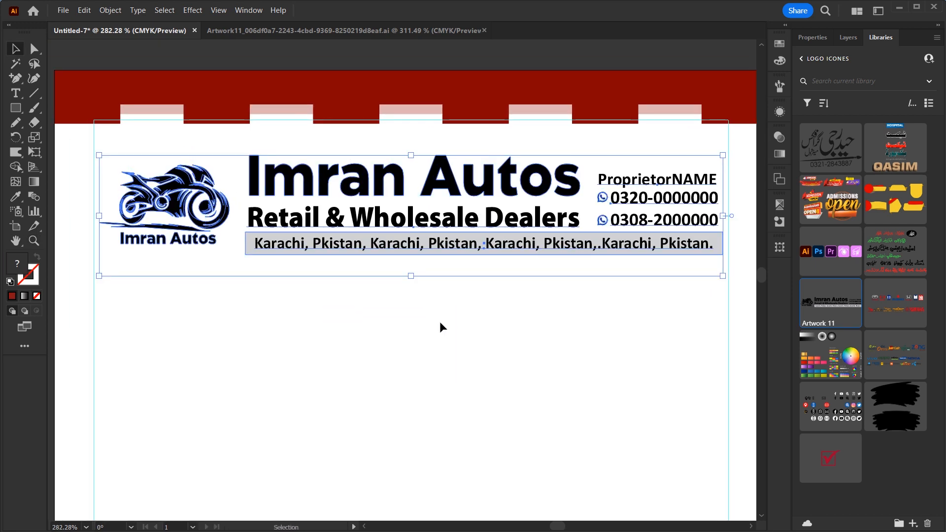
left_click(439, 322)
- Recolour the whole header artwork dark red by sampling the upper band with the Eyedropper
left_click_drag(100, 152, 717, 286)
key("i")
left_click(542, 84)
key("v")
- Recolour the bar behind the address line pale red by sampling the translucent strip of the border
left_click(718, 232)
left_click(528, 233)
key("i")
left_click(513, 109)
key("v")
left_click(306, 332)
- Select the complete header artwork and nudge it upward six increments, closer to the upper border
left_click_drag(212, 301, 689, 167)
key("Up")
key("Up")
key("Up")
key("Up")
key("Up")
key("Up")
left_click(475, 333)
key("ctrl+minus")
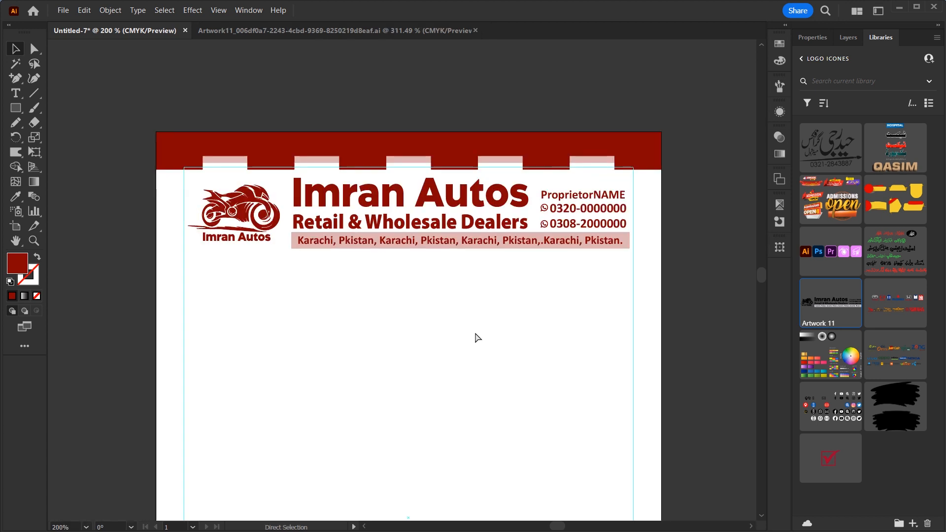
key("ctrl+0")
key("z")
key("space")
left_click_drag(421, 99, 520, 246)
key("v")
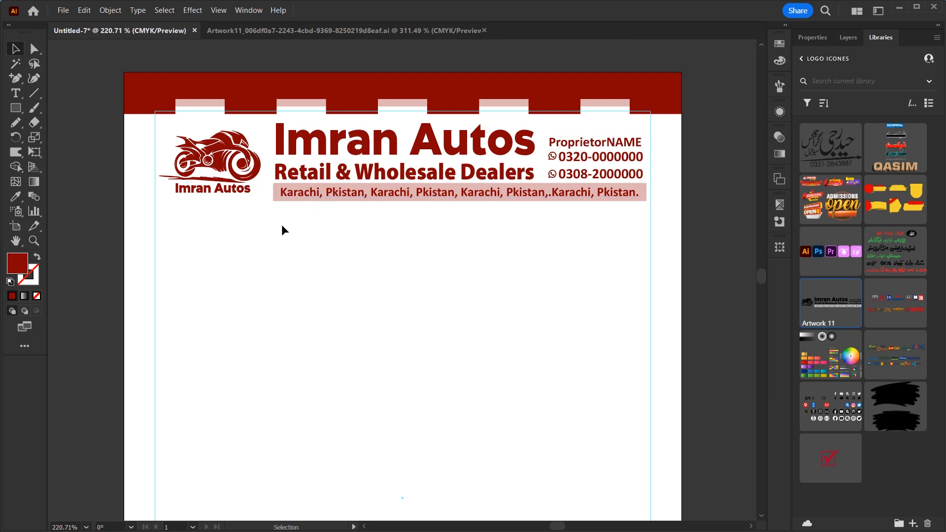
key("ctrl+0")
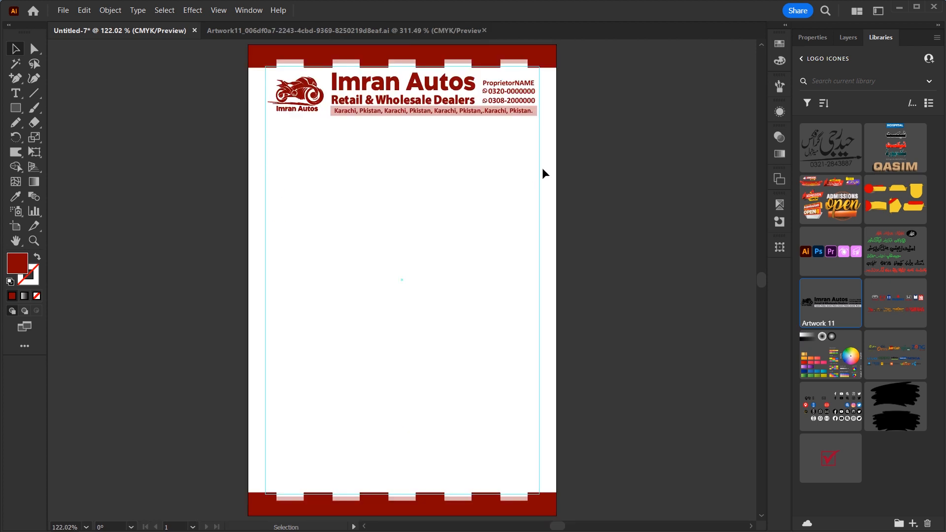
- Duplicate a text line from the header into the blank area below it and change it to "S No" followed by a dotted line
key("ctrl+space")
key("space")
left_click_drag(361, 110, 425, 220)
left_click(581, 123)
key("ctrl+a")
left_click(581, 206)
left_click_drag(573, 116, 268, 201)
double_click(269, 195)
type("S No......................")
key("Escape")
- Copy the S No text along the same row to the right margin and change its label to "Date", keeping the dots
left_click_drag(252, 195, 544, 199)
double_click(566, 195)
type("Date")
key("Escape")
- Set the S No and Date texts to 10 pt and align their outer ends with the left and right margin guides
left_click_drag(228, 219, 608, 186)
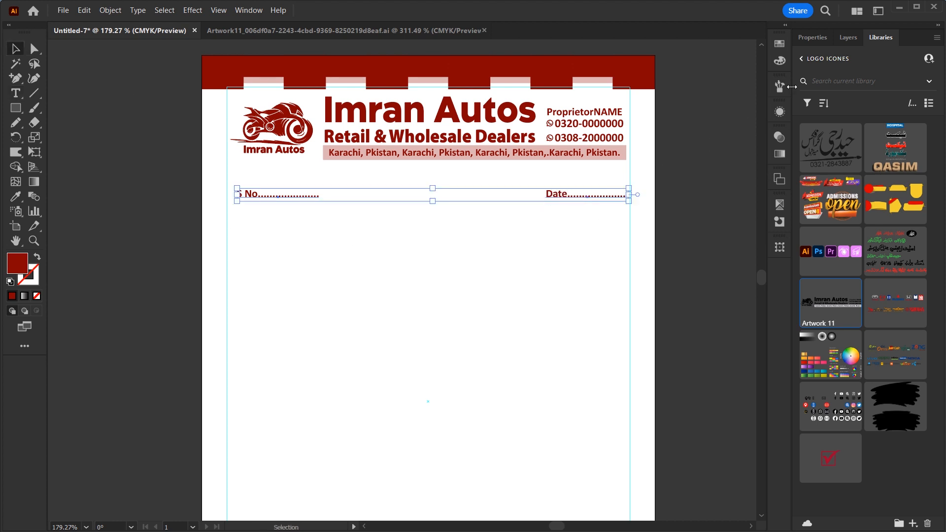
left_click(811, 39)
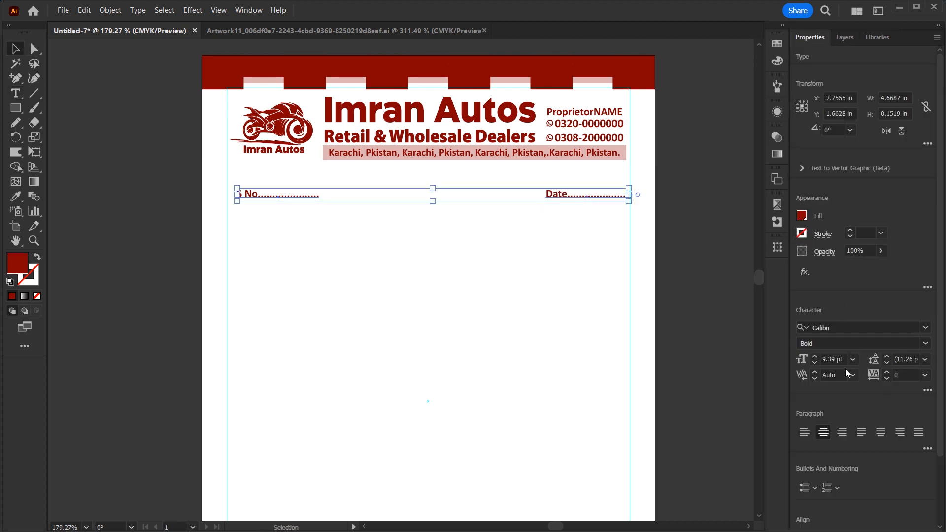
left_click(840, 358)
left_click(233, 227)
left_click(257, 192)
left_click_drag(277, 197, 271, 196)
left_click_drag(586, 195, 585, 195)
- Nudge the S No and Date texts together upward seven increments, closer to the header
left_click_drag(172, 230, 694, 194)
key("Up")
key("Up")
key("Up")
key("Up")
key("Up")
key("Up")
key("Up")
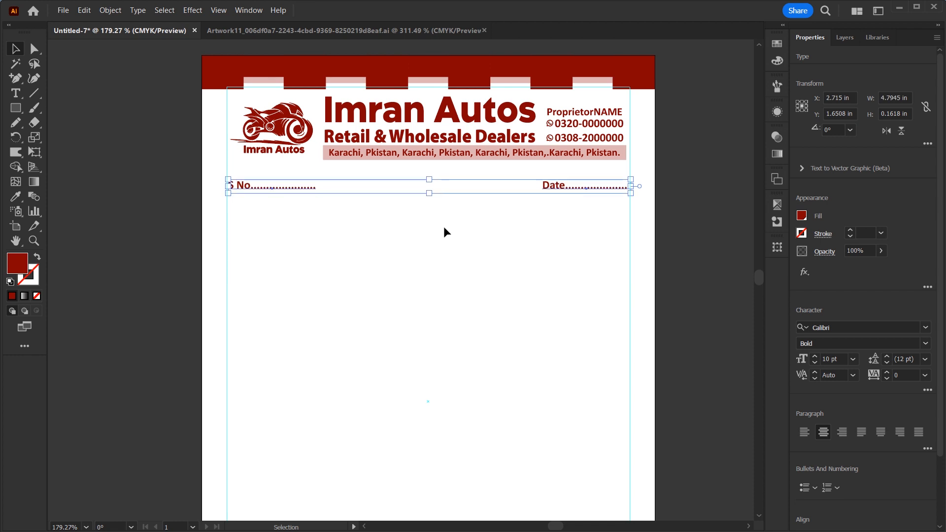
left_click(444, 228)
- Copy the S No text below as a "Name" label without dots and align it with the left margin guide
left_click_drag(280, 195, 225, 212)
type("tN")
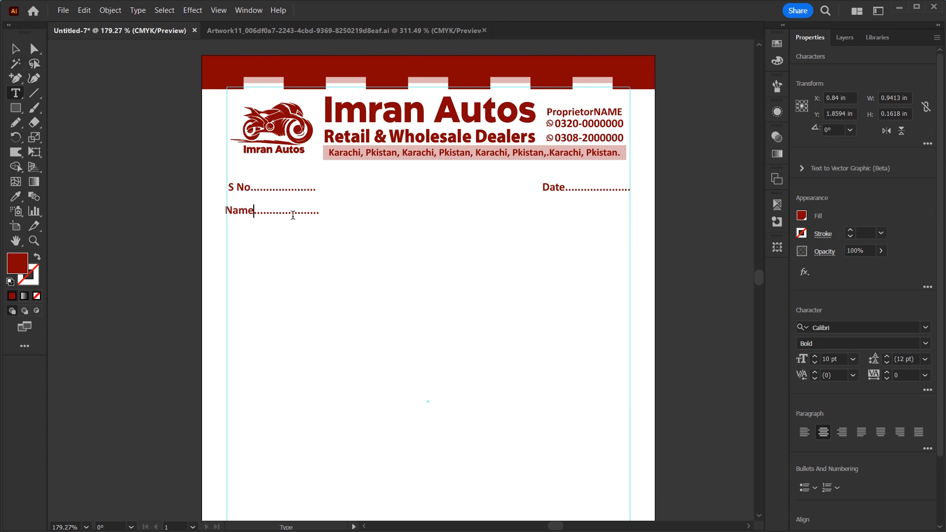
scroll(289, 225, "up", 1)
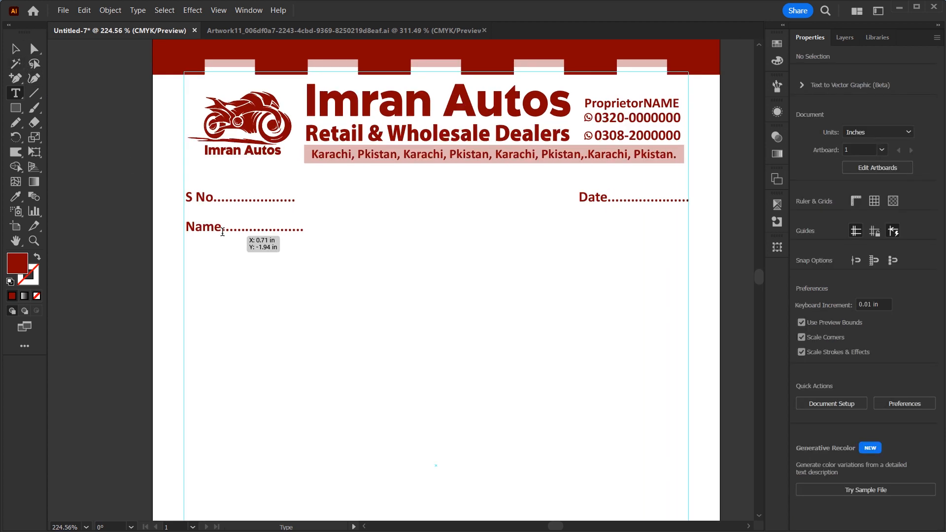
left_click_drag(222, 227, 342, 235)
key("BackSpace")
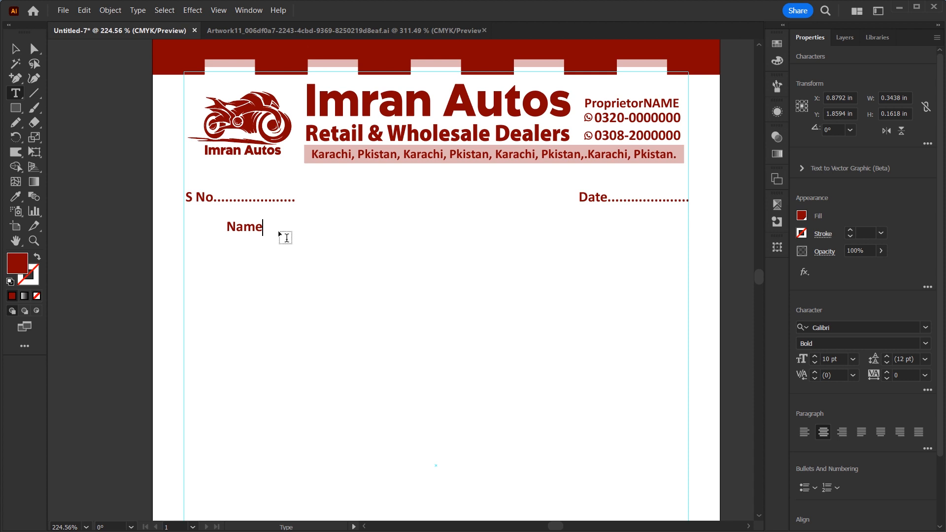
left_click(7, 48)
left_click(274, 276)
left_click_drag(262, 229, 216, 232)
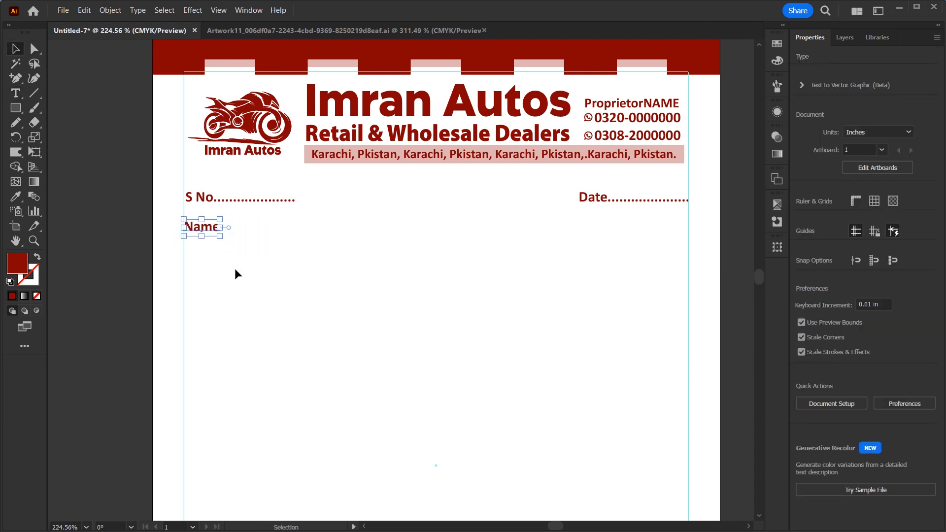
- Draw a horizontal line about 4.4 in long from the Name label to the right guide, with a 0.75 pt dark red stroke
left_click(34, 94)
mouse_move(226, 229)
left_mouse_down()
mouse_move(556, 238)
mouse_move(688, 259)
left_mouse_up()
key("v")
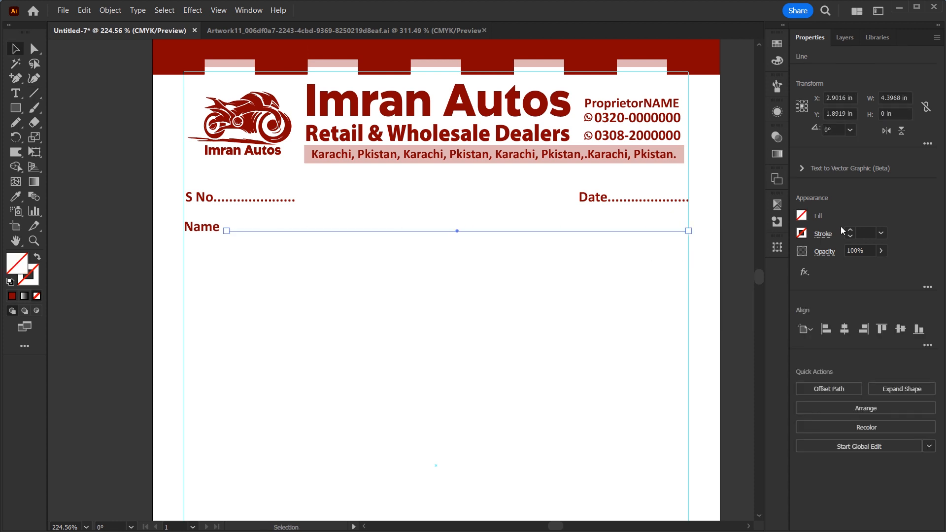
left_click(881, 232)
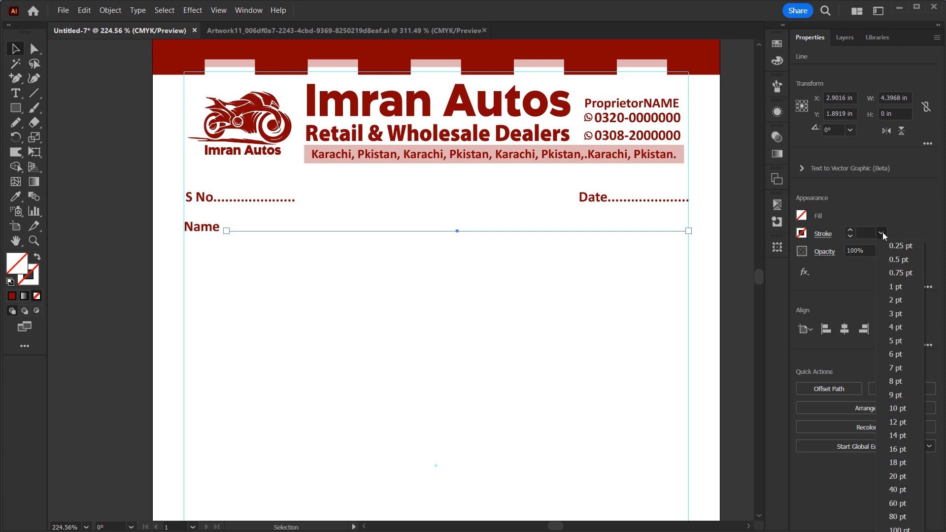
left_click(906, 275)
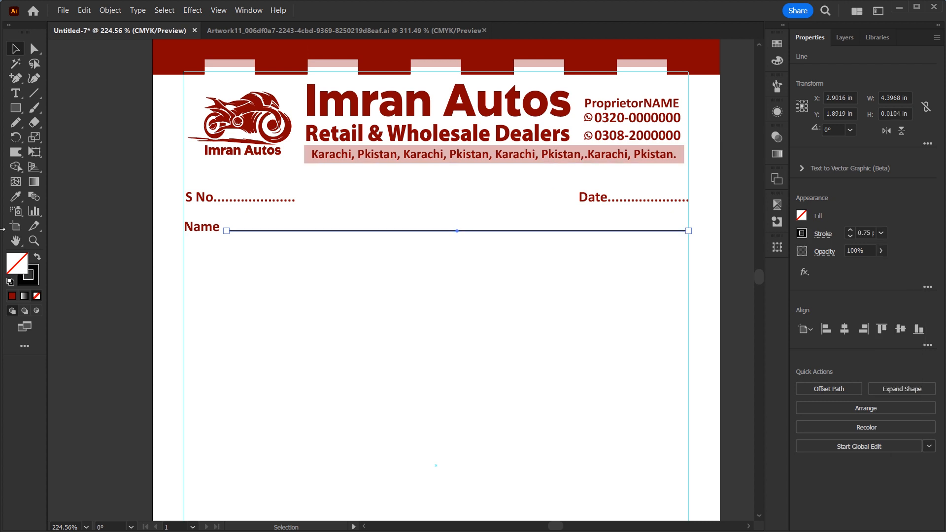
left_click(35, 285)
left_click(776, 44)
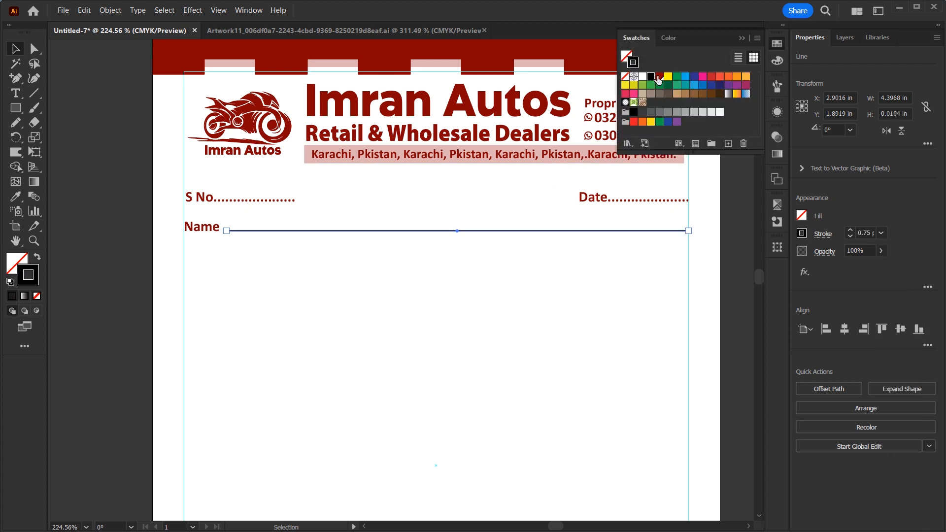
left_click(659, 77)
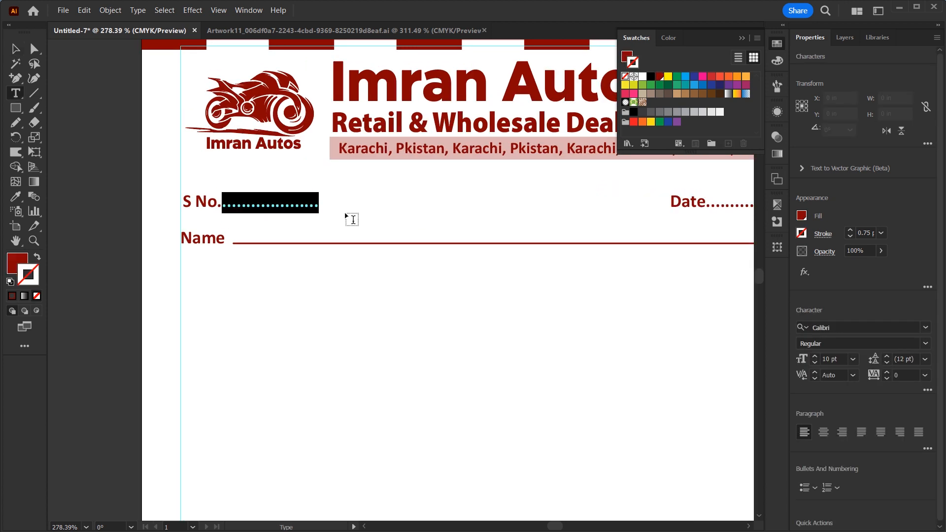
- Remove the dots after "S No." and move the label back to the left margin guide
key("BackSpace")
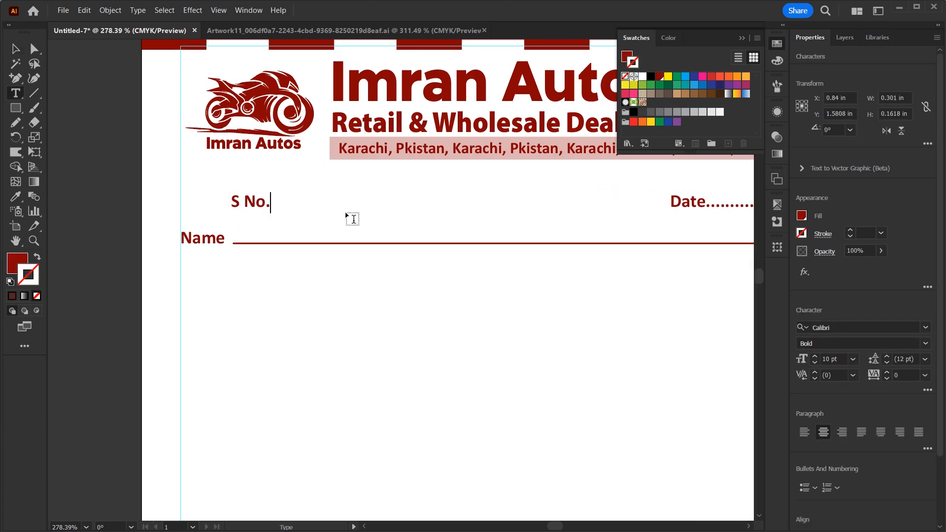
left_click(12, 52)
left_click(207, 183)
left_click_drag(253, 206, 202, 204)
- Copy the Name line to the S No. row and shorten it to a short blank beside the label
left_click_drag(260, 246, 251, 209)
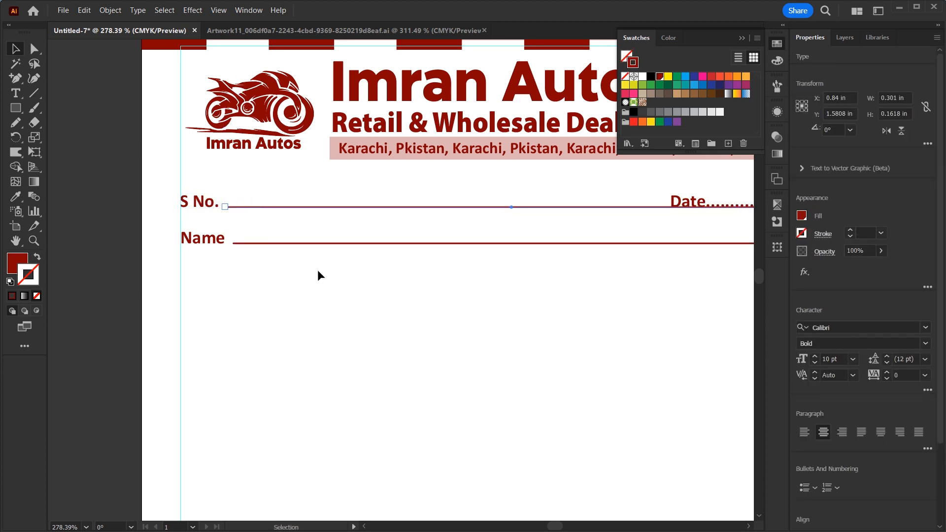
left_click(392, 307)
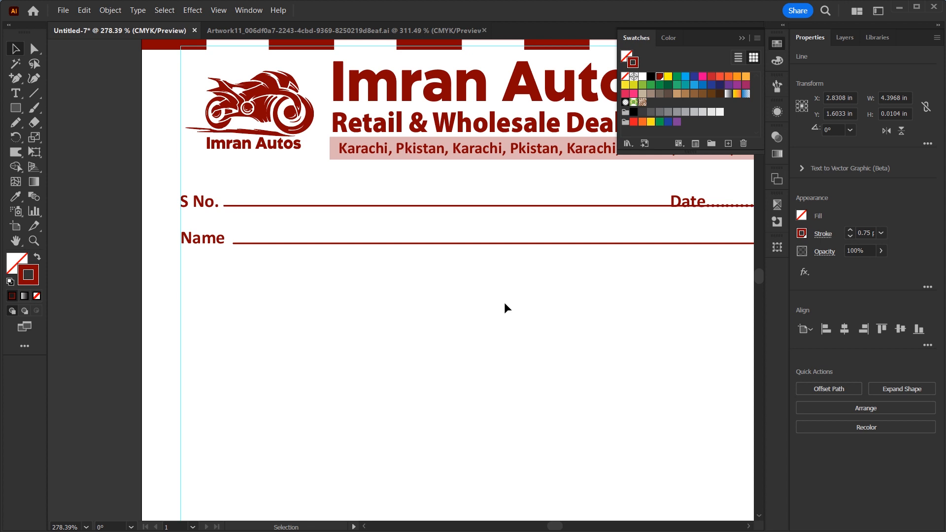
left_click_drag(511, 291, 376, 307)
key("a")
left_click(444, 221)
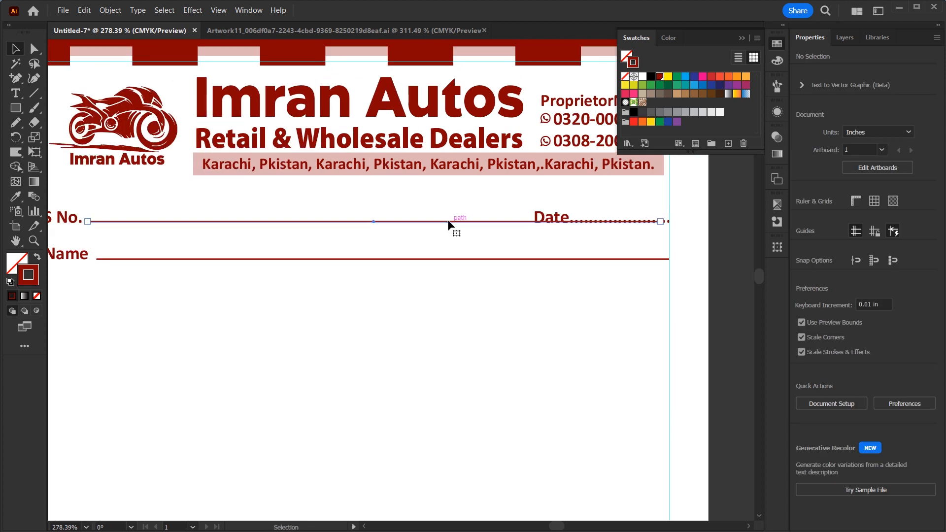
left_click_drag(661, 222, 189, 240)
left_click(490, 300)
- Replace the dots after "Date" with a copy of the short S No. line ending at the right guide, with the label beside it
key("t")
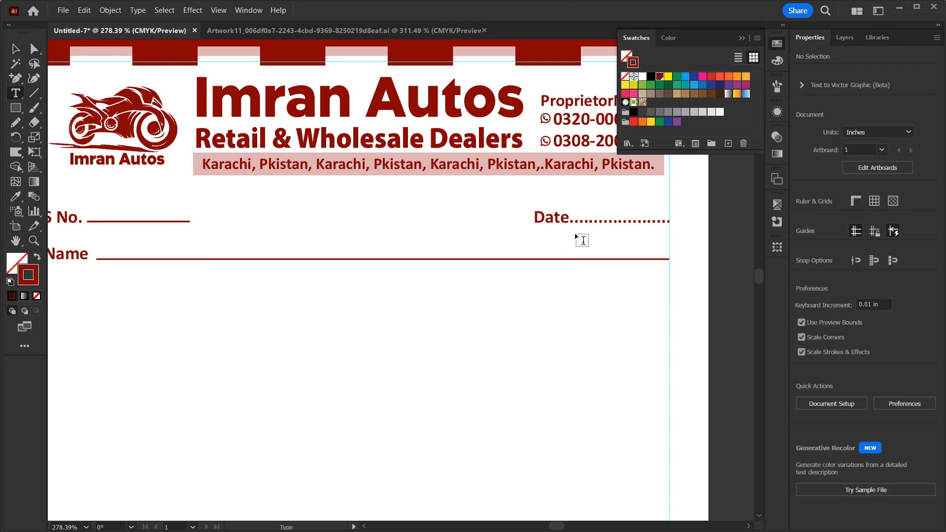
left_click_drag(571, 219, 670, 215)
key("BackSpace")
key("Escape")
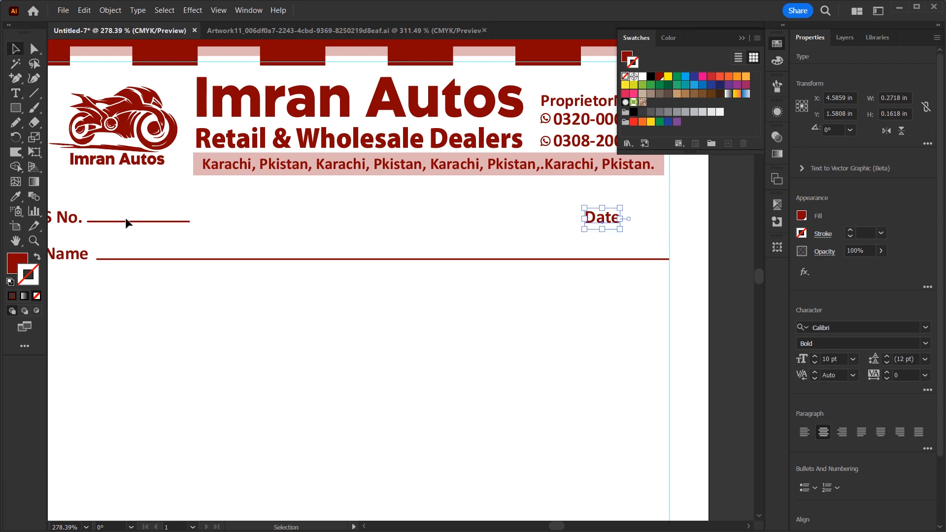
left_click_drag(124, 222, 601, 261)
left_click_drag(594, 222, 543, 221)
left_click(690, 214)
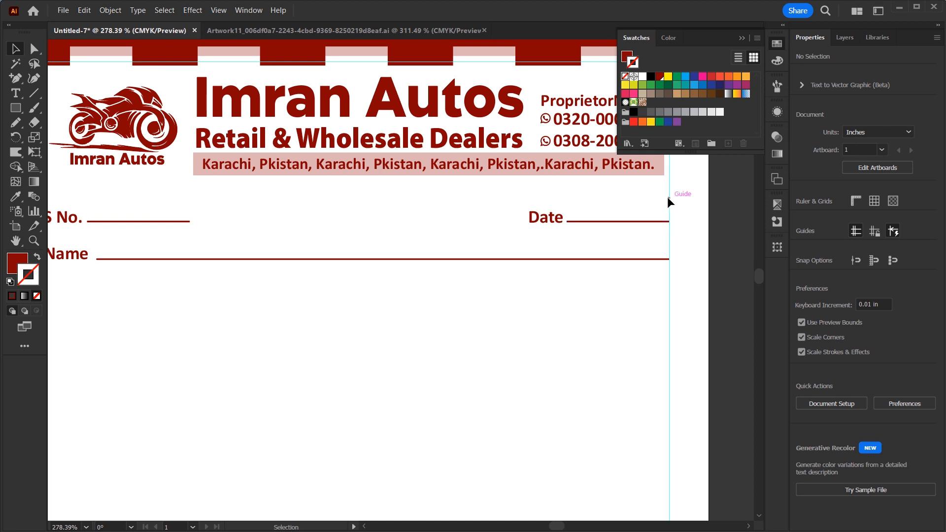
left_click(494, 345)
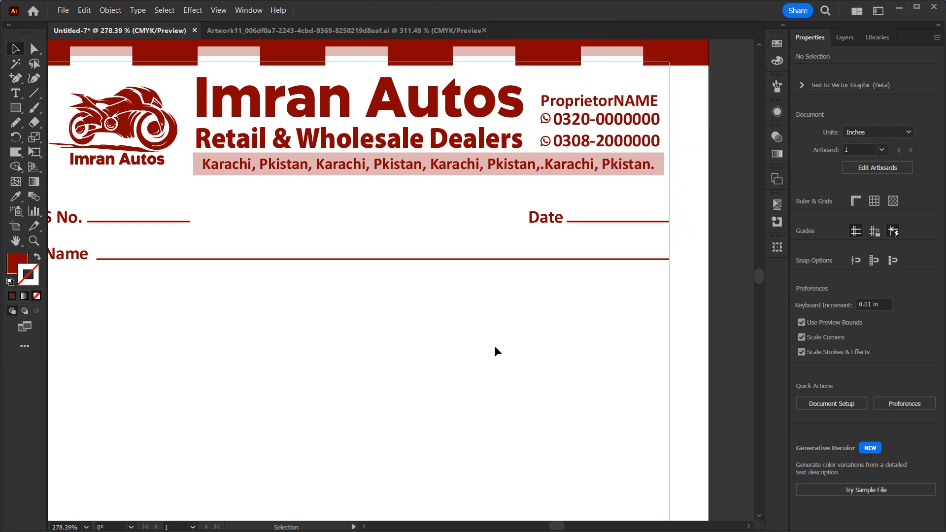
- Add a second line reading "Add:" beneath Name in the same text object
key("ctrl+0")
key("z")
left_click_drag(344, 54, 422, 157)
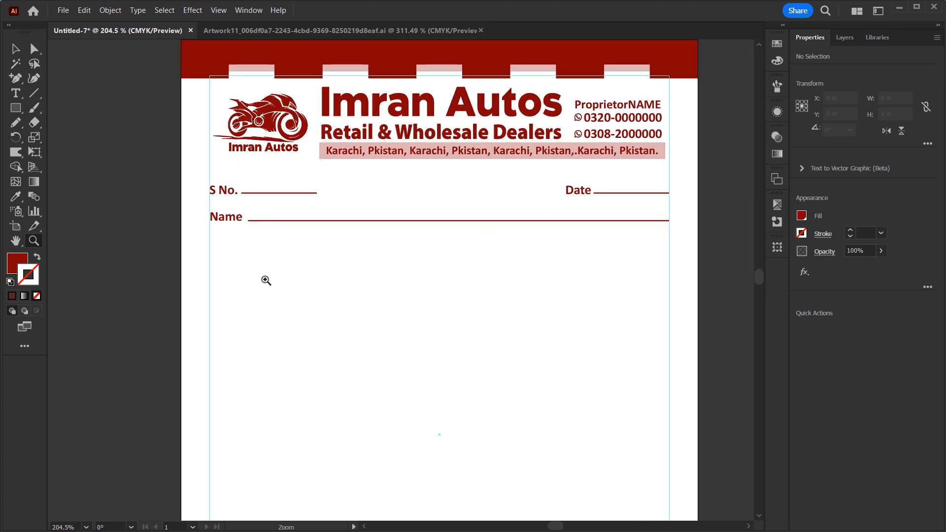
key("v")
left_click(242, 218)
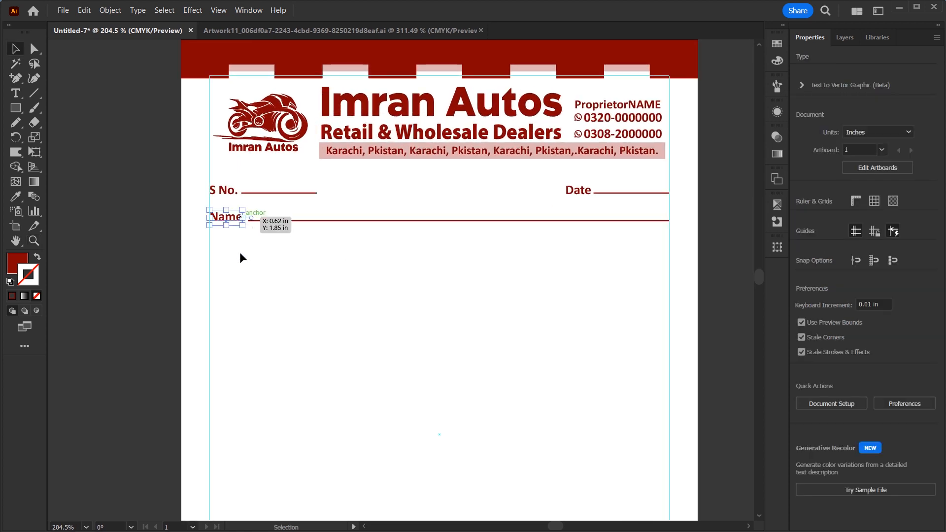
double_click(240, 217)
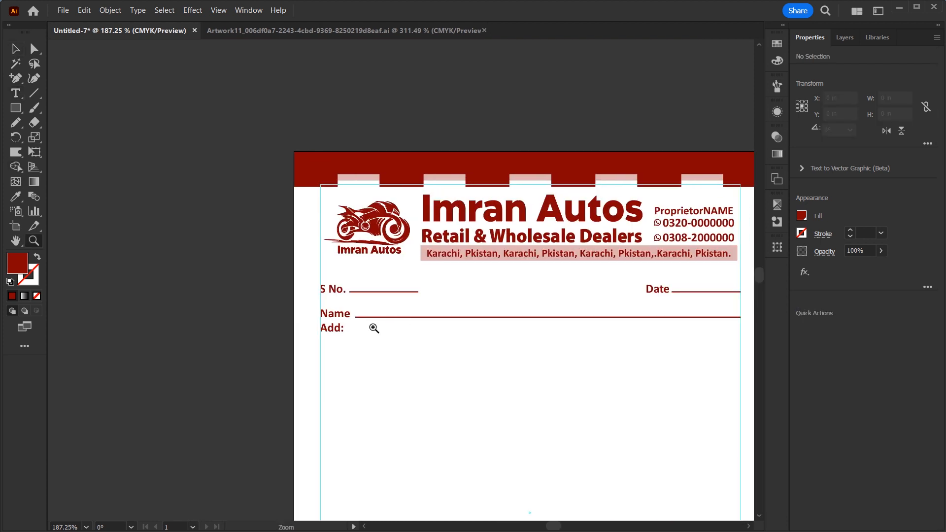
- Increase the leading of the Name and Add: text until its line spacing matches the gap between the rows above
key("v")
left_click(343, 330)
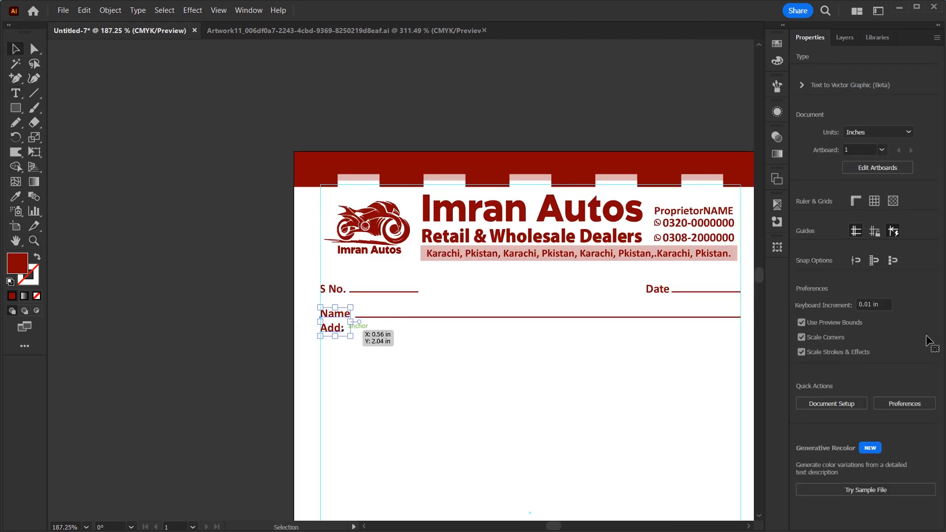
left_click(911, 356)
key("Up")
key("Up")
key("Up")
key("Up")
key("Up")
key("Up")
key("Up")
key("Up")
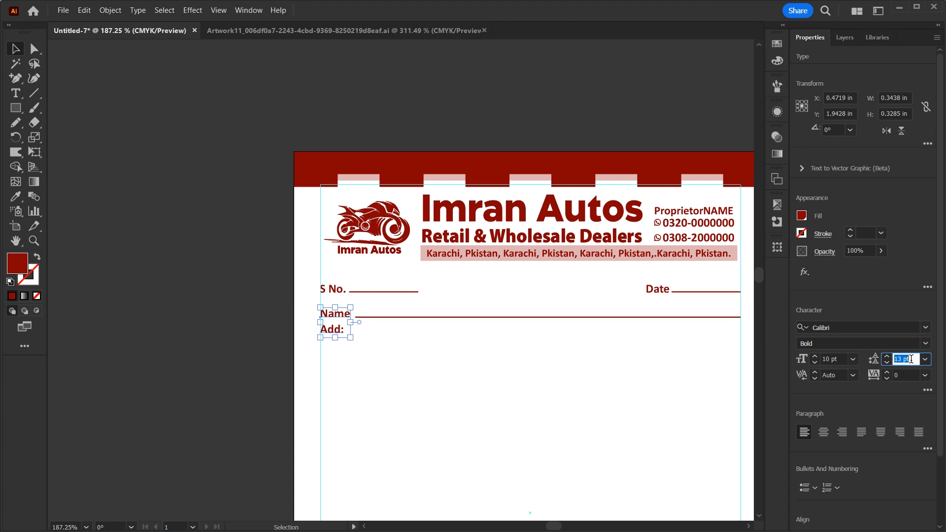
key("Up")
key("Up")
left_click(652, 379)
key("ctrl+0")
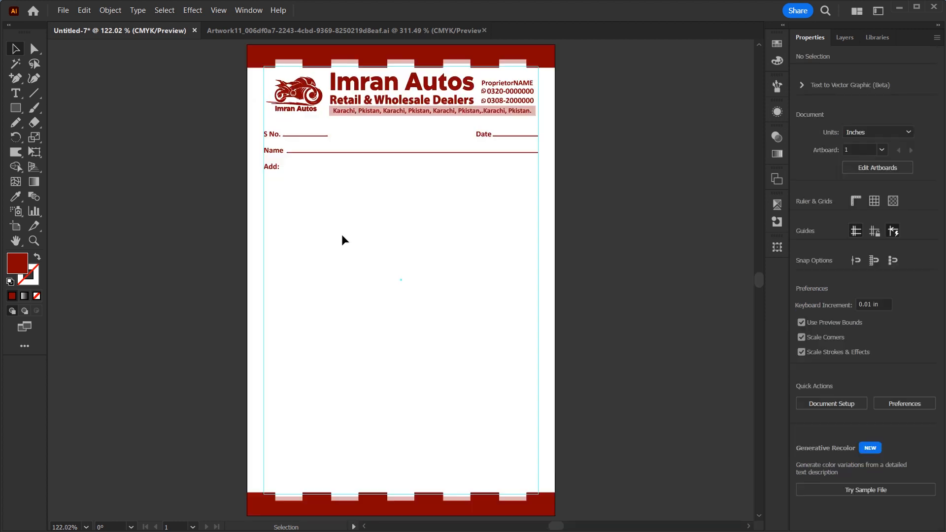
left_click_drag(276, 176, 485, 179)
key("z")
left_click_drag(481, 129, 570, 231)
left_click(16, 49)
left_click(490, 203)
key("Delete")
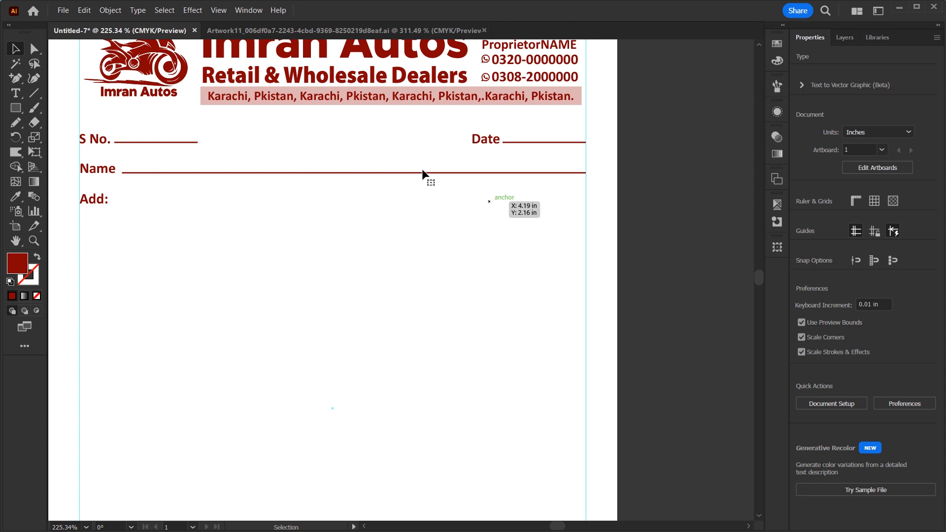
- Copy the Name line down to the Add: row and extend its start toward the label, keeping its end at the right guide
left_click_drag(422, 173, 427, 207)
key("a")
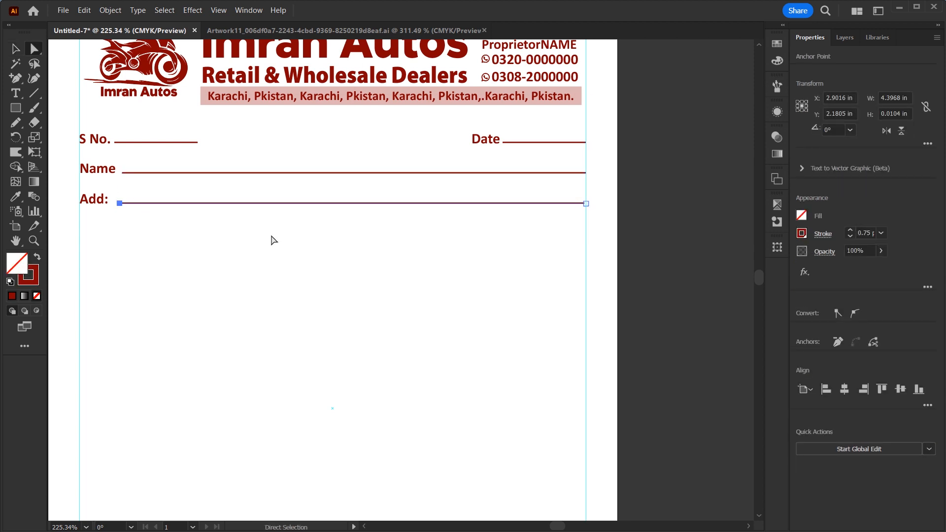
key("v")
left_click(207, 310)
key("ctrl+minus")
key("ctrl+minus")
key("ctrl+0")
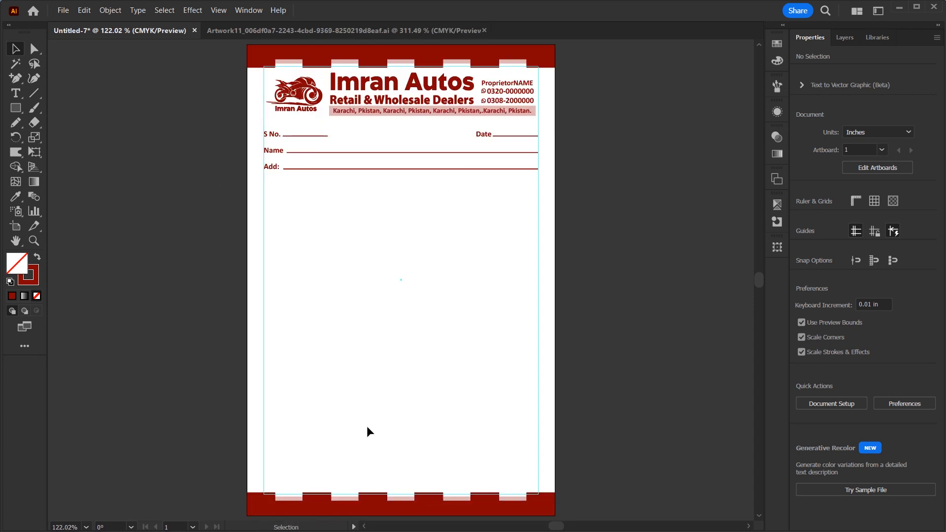
- Copy the upper dark red band to just below the Add: row and reduce it to a full-width bar about 0.26 in high
left_click_drag(347, 52, 368, 190)
key("Up")
key("Up")
key("Up")
key("Up")
key("Up")
key("Up")
key("Up")
key("Up")
key("Up")
key("Up")
key("Up")
key("Up")
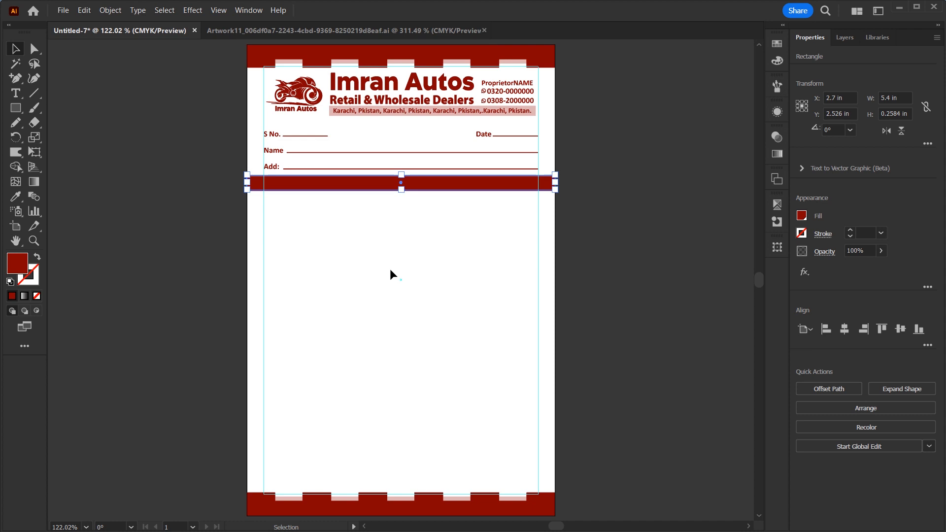
- Copy the pale bar behind the address, rotate it vertical, and place it against the left guide directly under the new dark red band
left_click(395, 141)
left_click_drag(398, 141, 414, 142)
left_click_drag(414, 141, 428, 210)
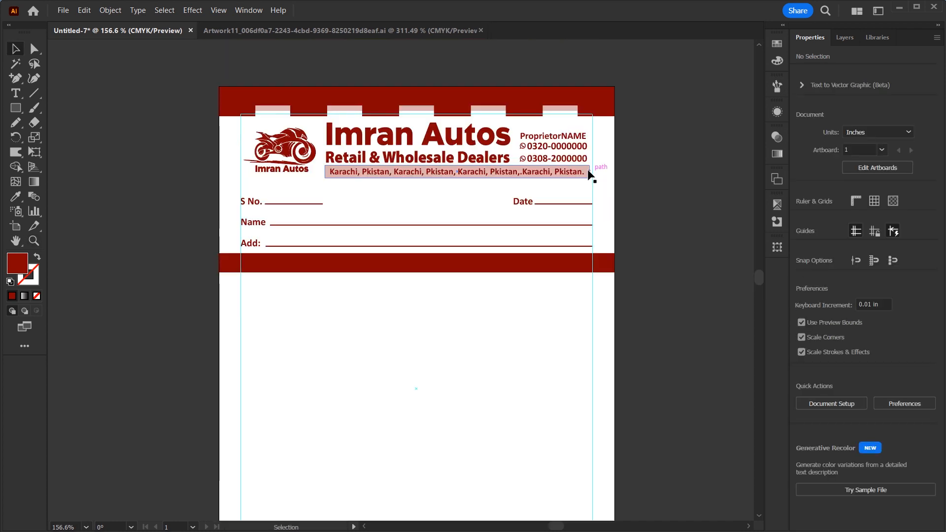
left_click_drag(587, 177, 380, 507)
left_click_drag(429, 365, 451, 207)
left_click(383, 281)
left_click_drag(368, 271, 268, 278)
left_click_drag(259, 157, 300, 237)
left_click_drag(281, 277, 288, 278)
left_click(337, 280)
- Set the opacity of the vertical pale strip to 8%
key("ctrl+minus")
left_click(278, 238)
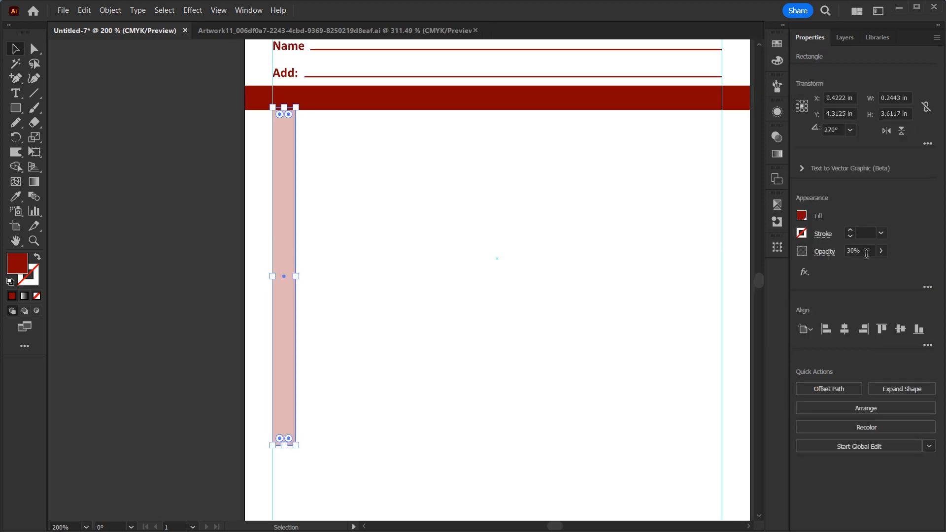
left_click_drag(866, 253, 823, 257)
type("8")
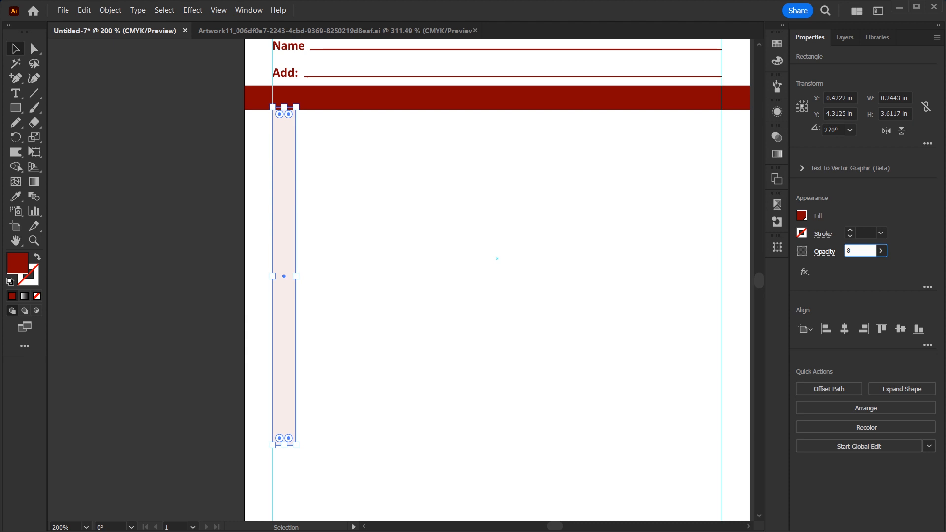
left_click(562, 313)
- Copy the pale strip to the right of the page centre, widen it to about 0.33 in, and duplicate it against the right guide
key("ctrl+minus")
key("z")
left_click_drag(336, 223, 347, 255)
key("v")
left_click_drag(275, 219, 567, 223)
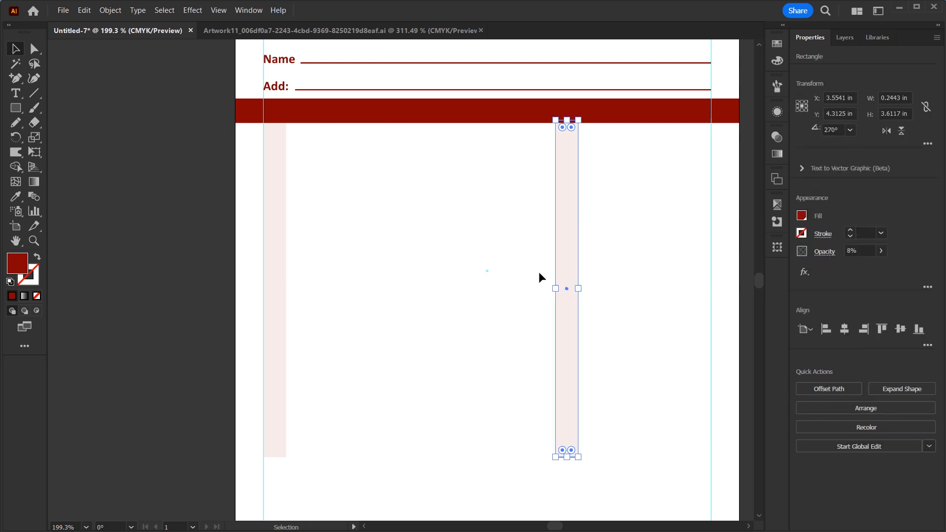
key("shift+Left")
left_click_drag(574, 286, 693, 256)
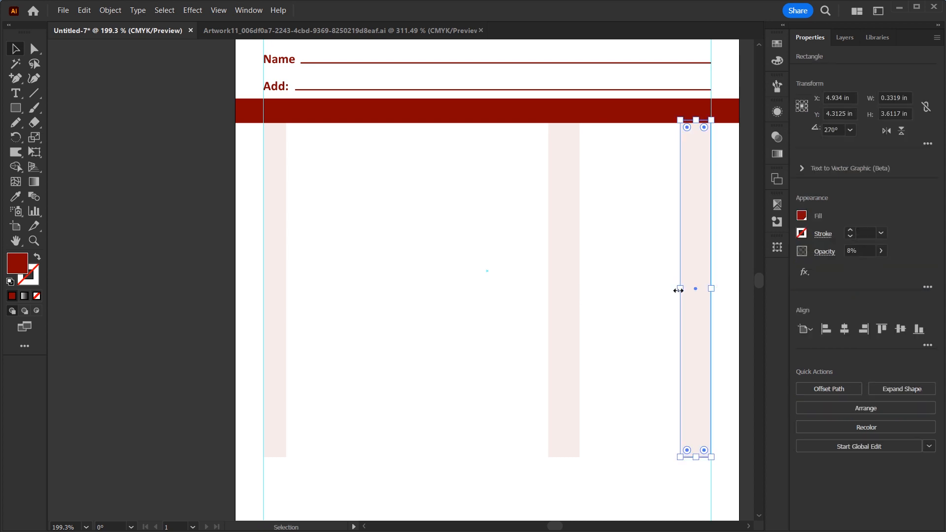
- Widen the pale strip against the right guide by pulling its inner edge toward the page centre
left_click_drag(680, 289, 660, 289)
left_click(633, 278)
- Copy the S No. label, fill the copy white, and place it on the dark red band above the first pale column
left_click_drag(354, 269, 285, 442)
left_click_drag(207, 207, 285, 331)
left_click_drag(253, 271, 338, 397)
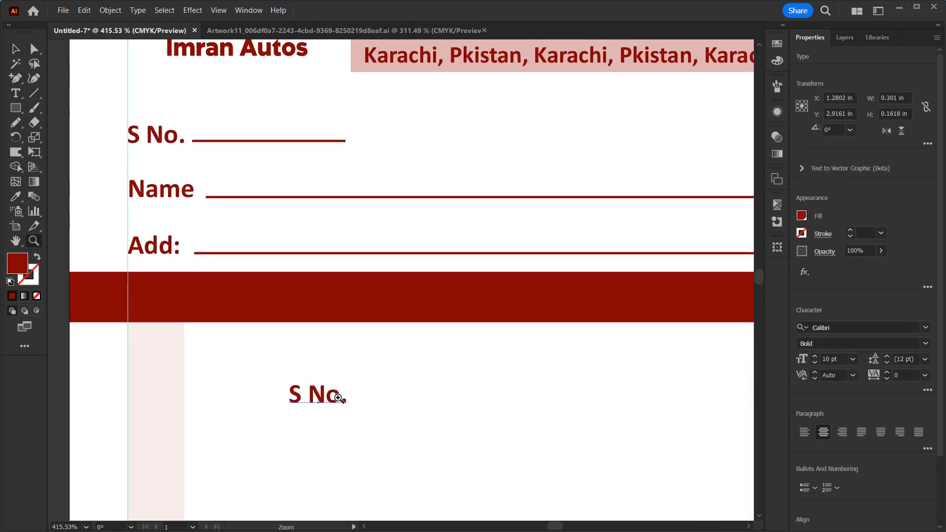
left_click(775, 44)
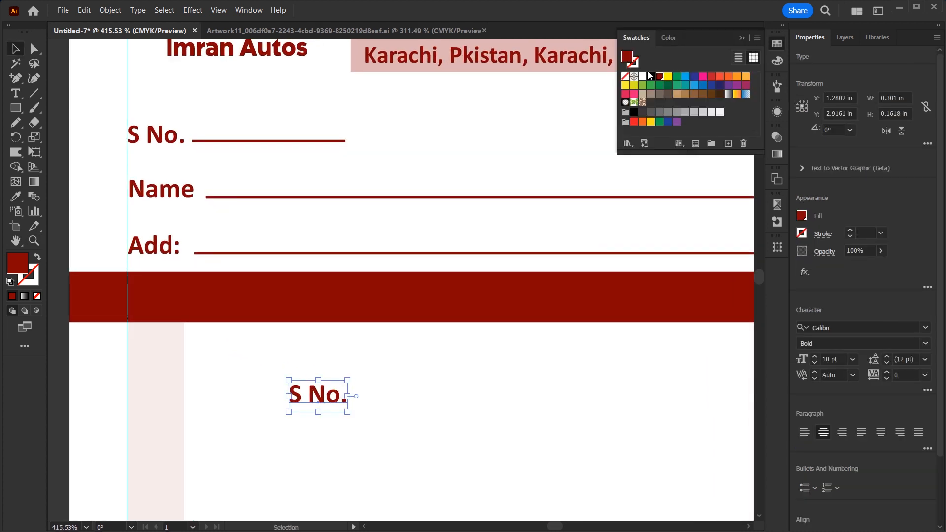
left_click(642, 76)
left_click_drag(322, 395, 172, 306)
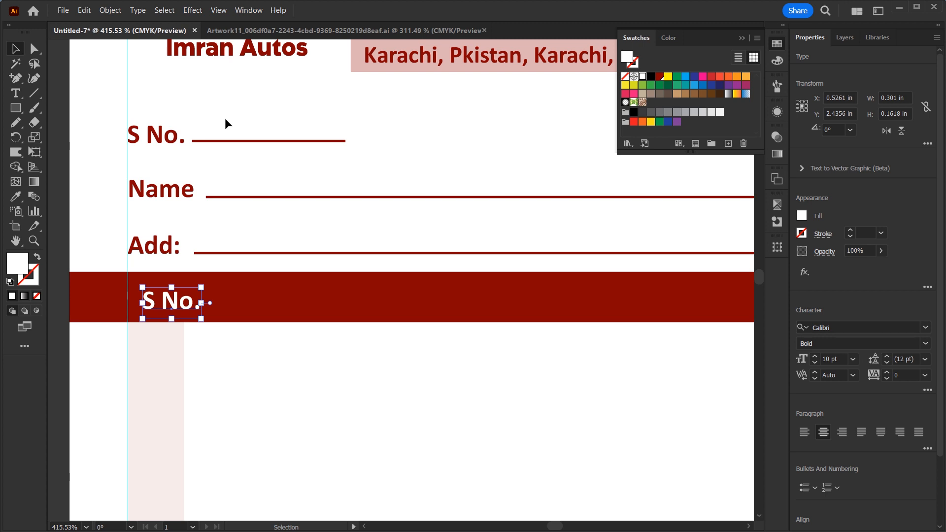
- Change the white label's text to No and centre it above the first pale column within the band
double_click(161, 303)
key("ctrl+a")
type("No")
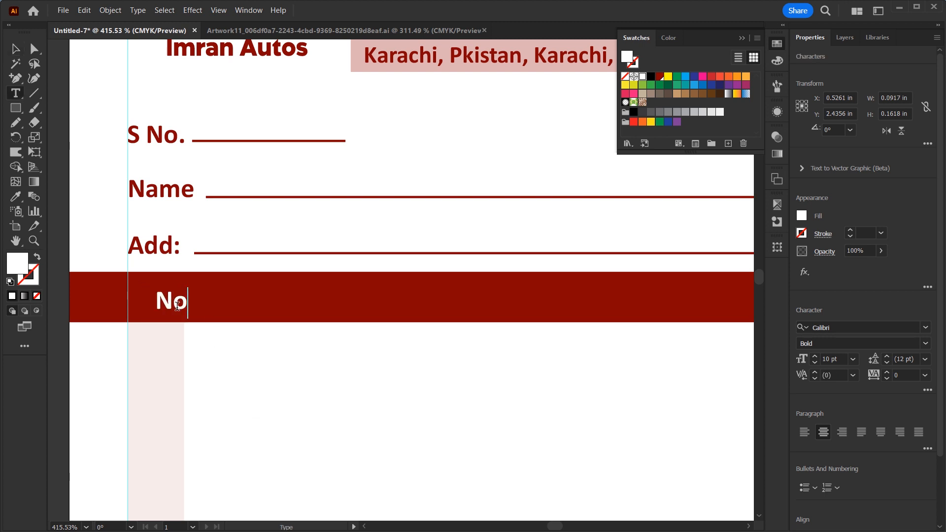
left_click(16, 49)
left_click_drag(178, 306, 163, 302)
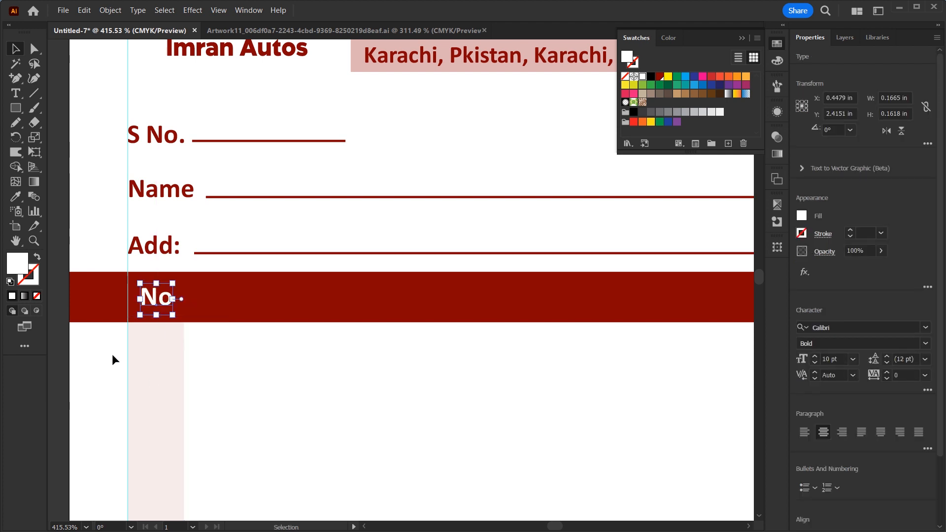
- Copy the No heading along the band over the wide blank column and change its text to PARTICULERS
key("ctrl+minus")
key("ctrl+minus")
key("ctrl+minus")
left_click_drag(358, 378, 245, 373)
left_click_drag(289, 283, 428, 285)
key("t")
double_click(427, 274)
type("PARTICULERS")
key("Escape")
- Set the tracking of the PARTICULERS heading to 300
left_click(900, 375)
type("50")
key("Return")
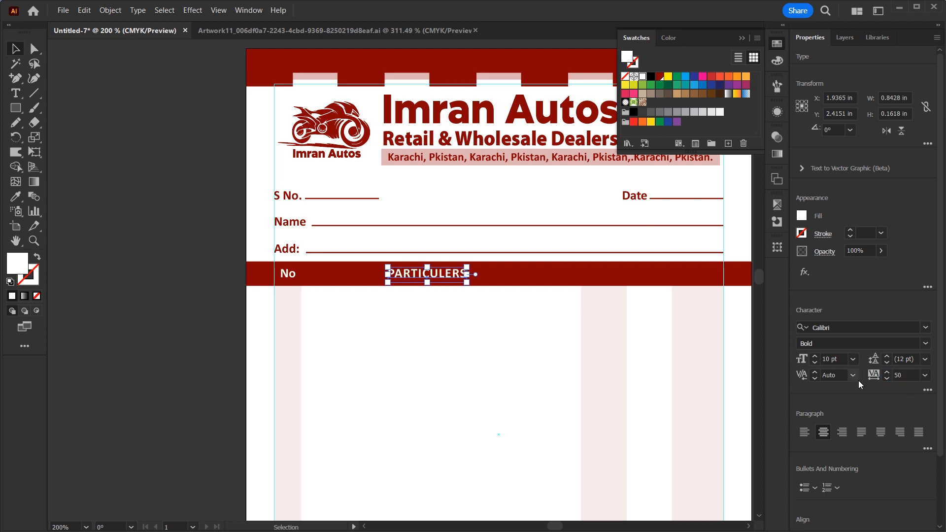
scroll(900, 375, "up", 2)
left_click(899, 375)
type("300")
key("Return")
left_click(274, 405)
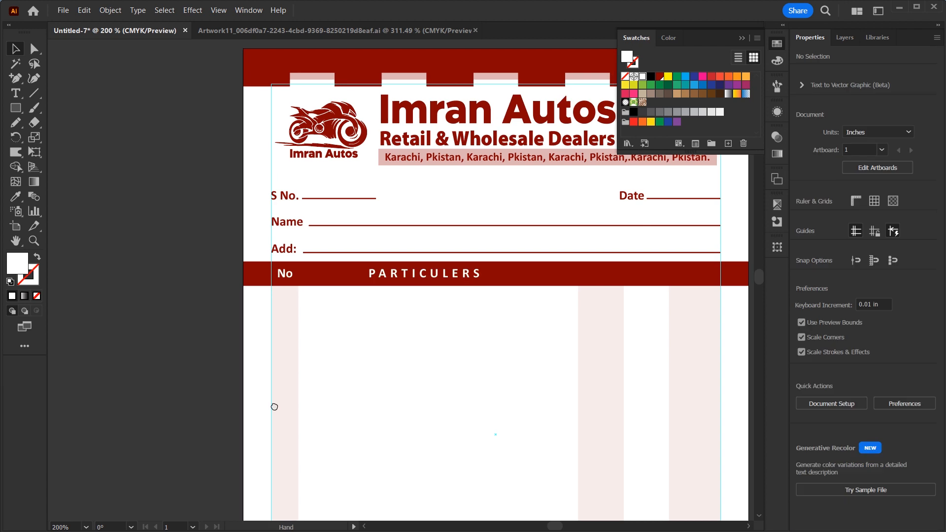
- Copy the No heading above the pale column right of the page centre and change its text to RATE
left_click_drag(275, 405, 196, 394)
left_click_drag(211, 271, 527, 271)
double_click(524, 263)
key("ctrl+a")
type("RATE")
key("Escape")
left_click(580, 290)
- Copy the RATE heading above the blank column beside it and change its text to QTY
left_click_drag(536, 270, 583, 267)
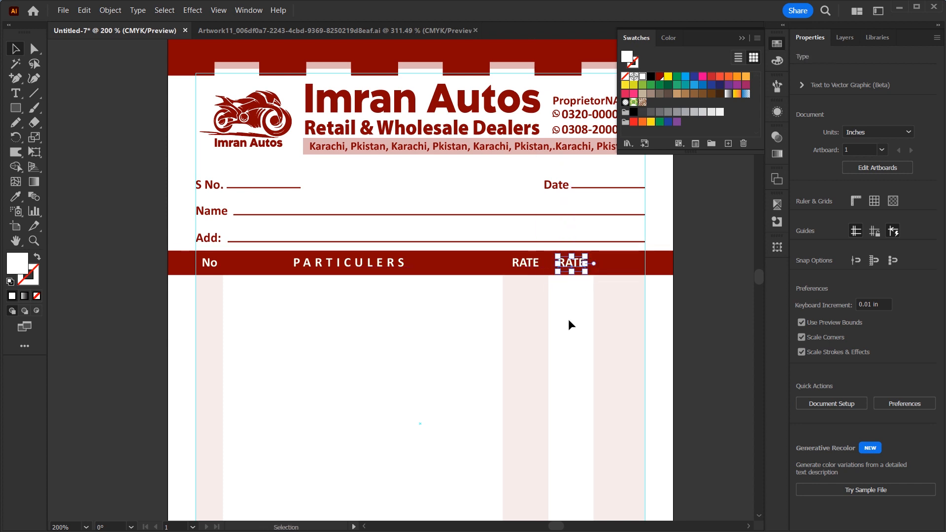
key("t")
double_click(575, 264)
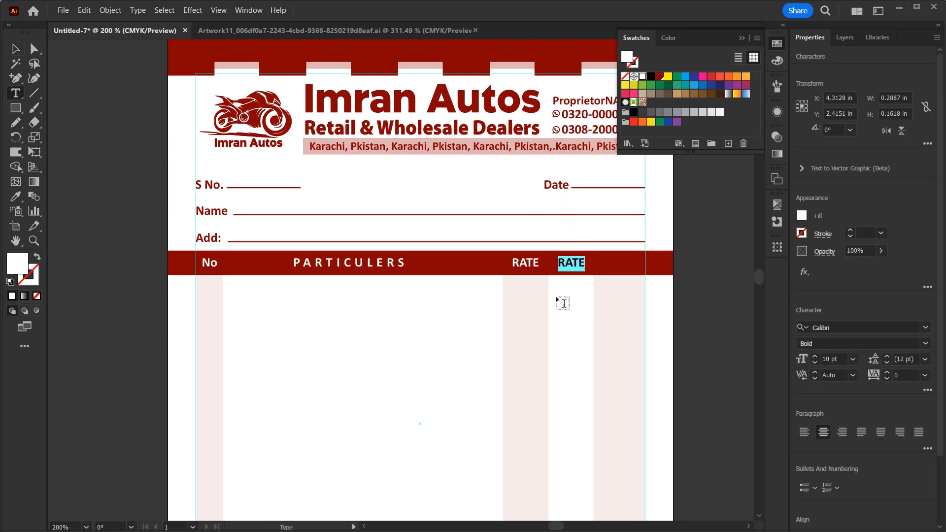
type("QTY.")
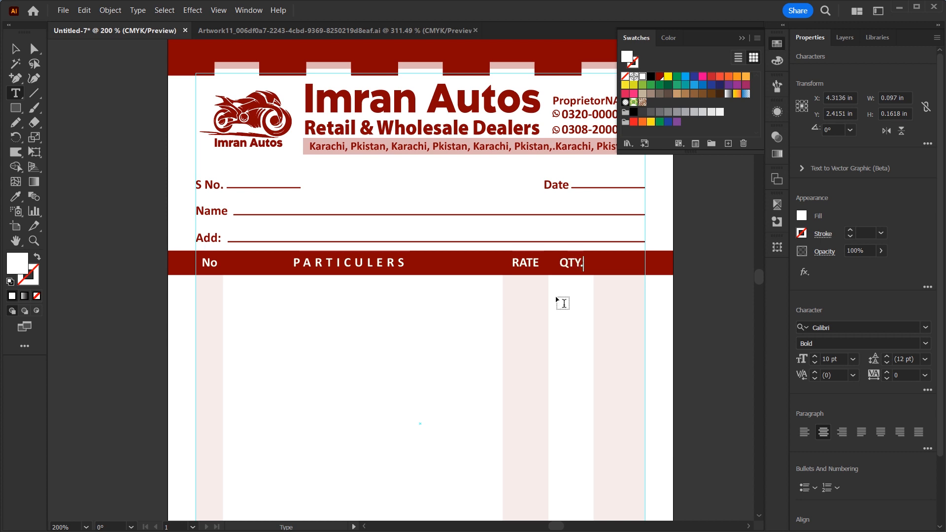
left_click(15, 48)
left_click(550, 283)
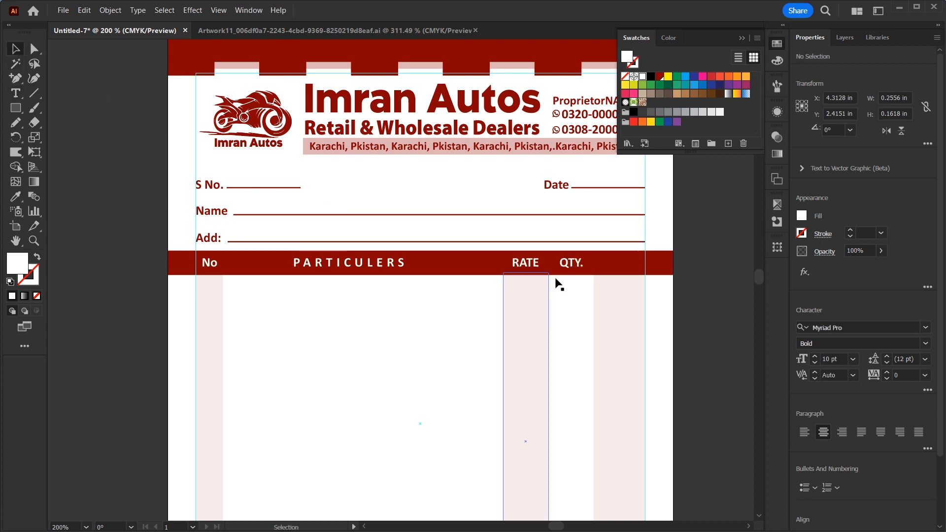
- Copy the QTY. heading above the pale column at the right guide and change its text to AMOUNT
left_click_drag(571, 268, 619, 270)
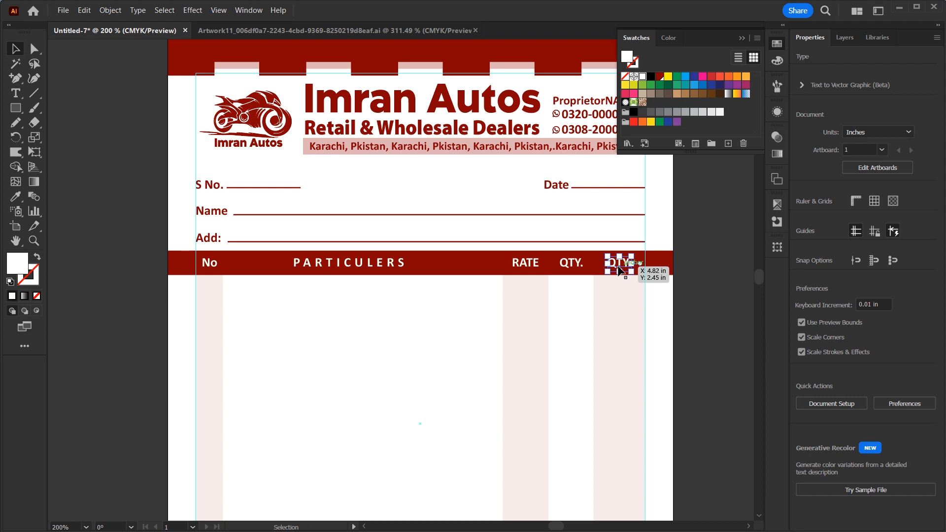
double_click(619, 263)
type("AMOUNT")
key("Escape")
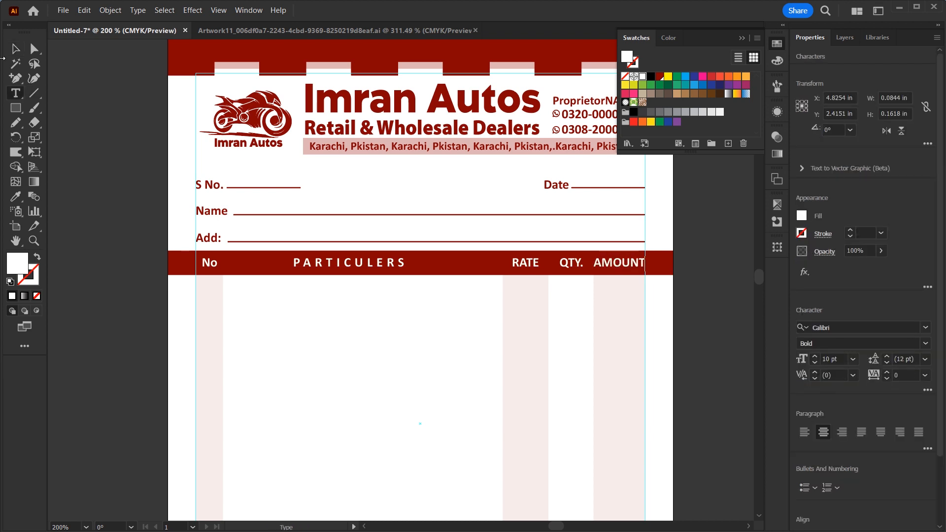
left_click(370, 398)
key("ctrl+0")
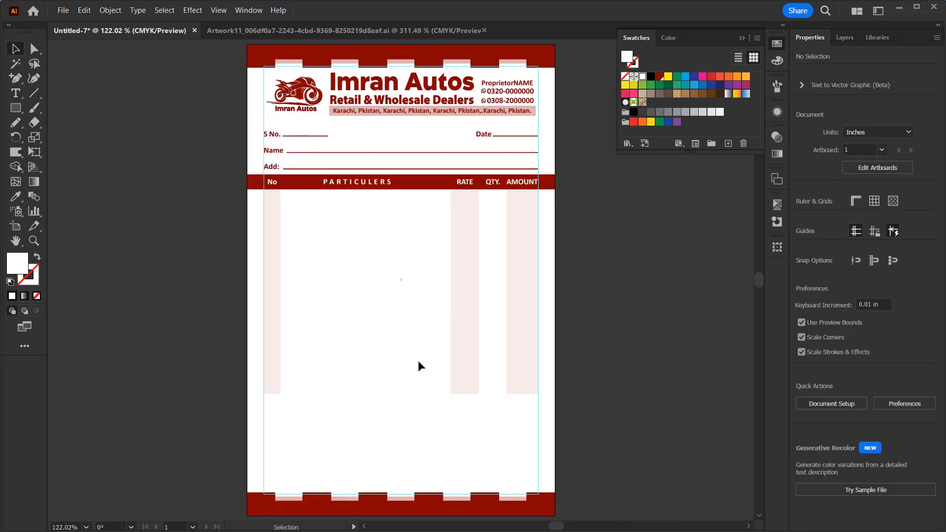
- Copy the Name line to just below the column heading band and extend its left end to the left guide
left_click_drag(347, 153, 375, 311)
key("z")
key("space")
key("a")
left_click(105, 243)
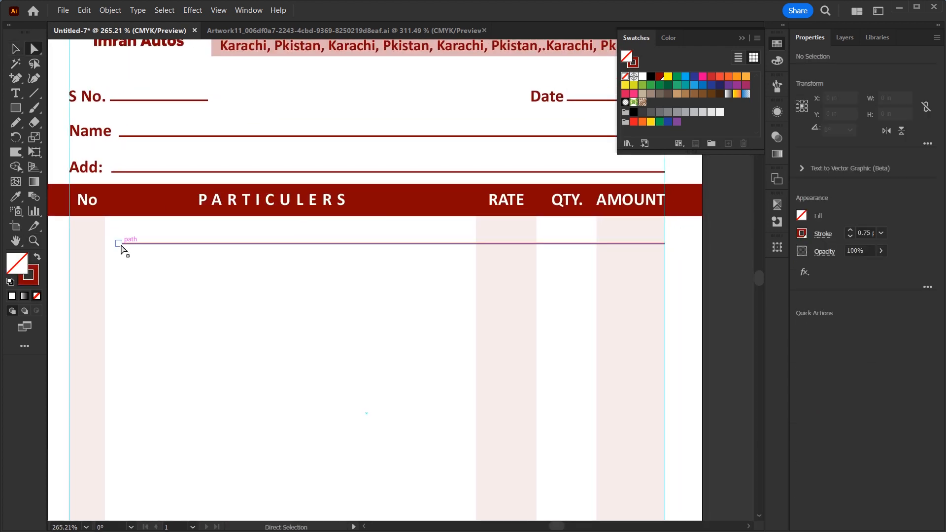
left_click_drag(119, 244, 69, 245)
key("v")
key("ctrl+0")
- Extend the pale column strips downward and copy the ruled line to their lower edge at Y 7.002 in
left_click(521, 423)
left_click_drag(403, 425, 407, 445)
left_click_drag(336, 203, 376, 445)
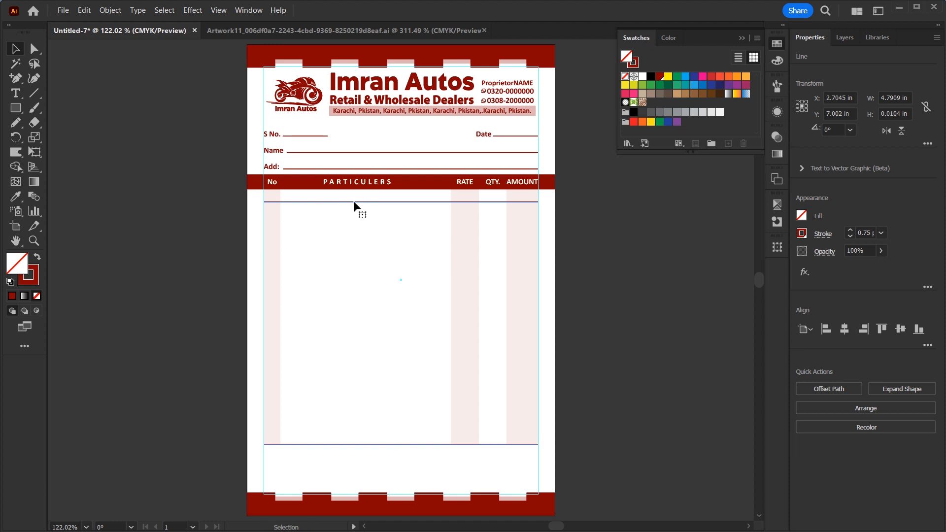
- Blend the upper and lower table lines with 15 specified steps to fill the table with ruled rows
left_click(354, 201, "shift")
double_click(38, 199)
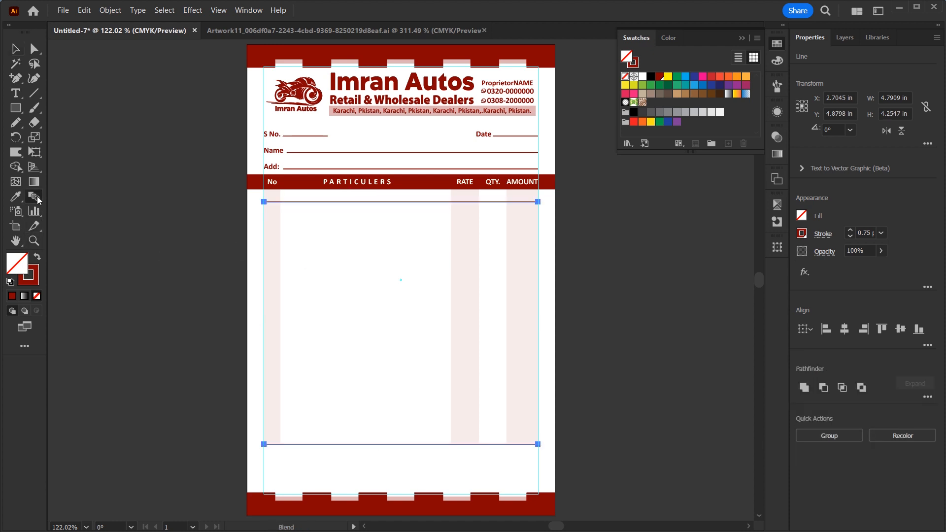
key("Tab")
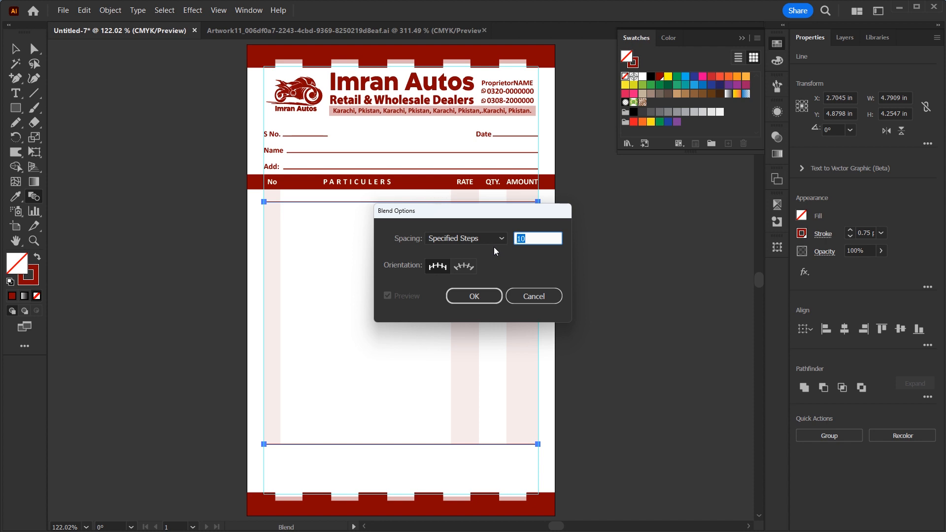
type("15")
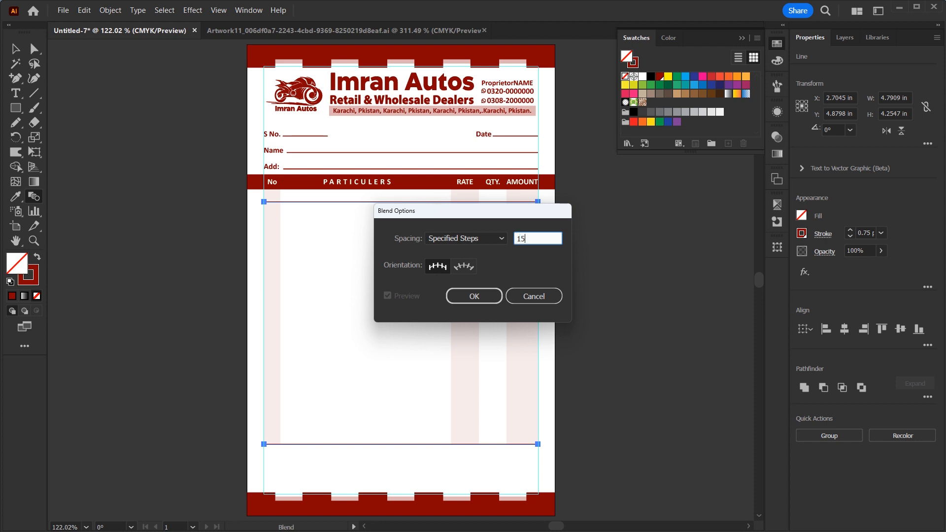
left_click(463, 296)
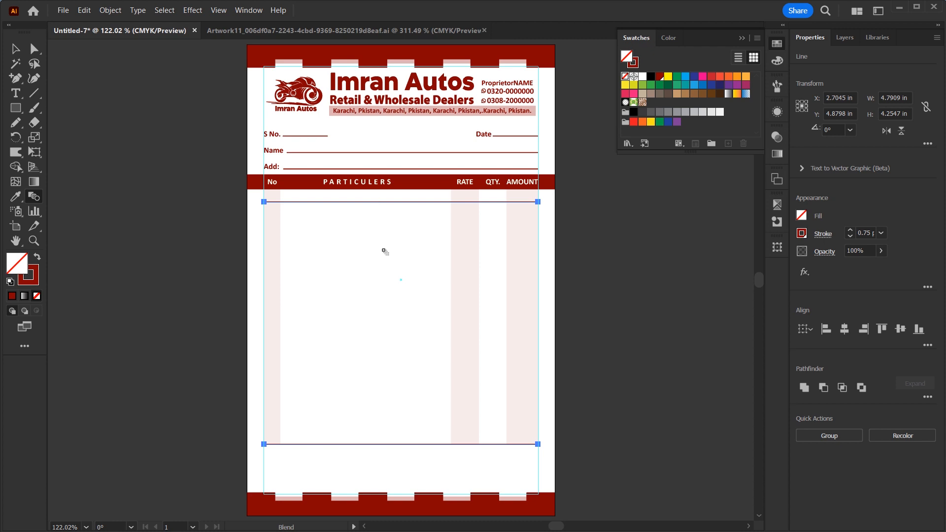
key("v")
key("ctrl+alt+b")
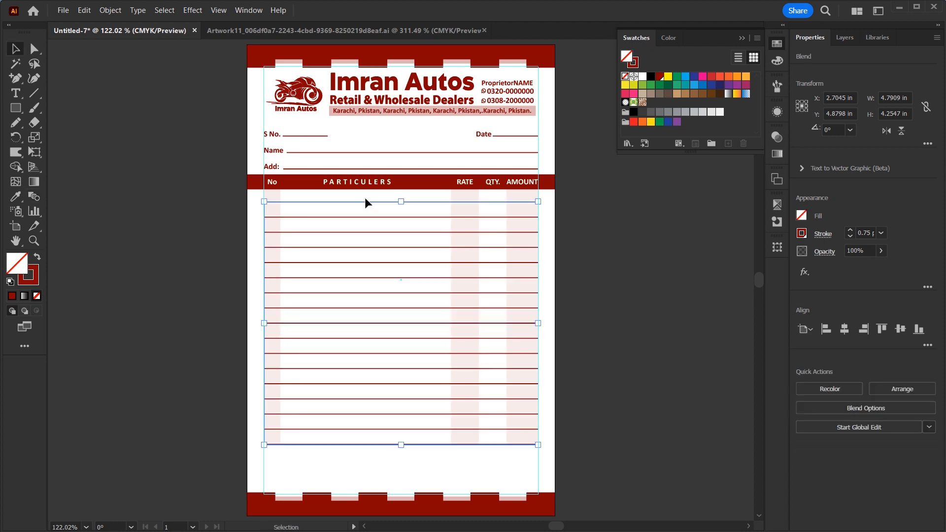
left_click(572, 244)
- Shorten the blended rows to about 3.85 in high and trim the pale column strips to the last line
key("z")
left_click_drag(500, 404, 544, 404)
left_click_drag(544, 404, 561, 321)
key("v")
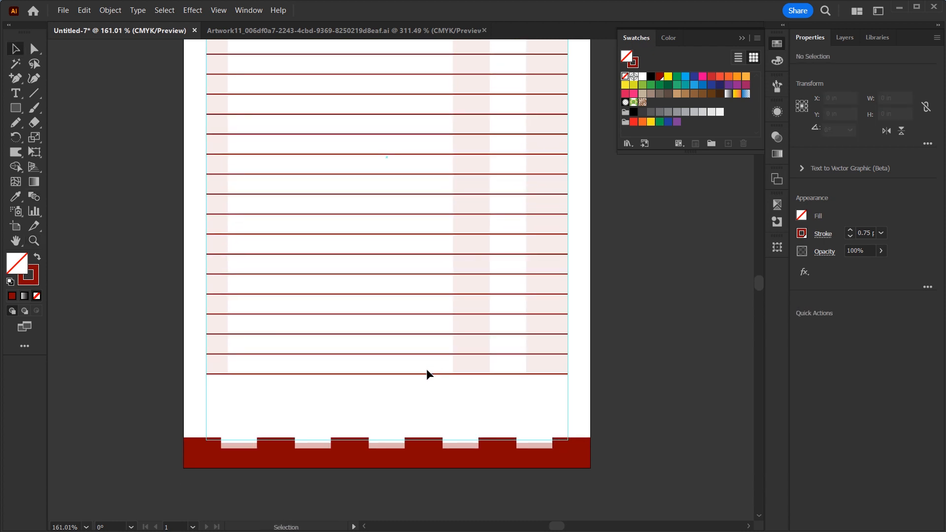
left_click(420, 375)
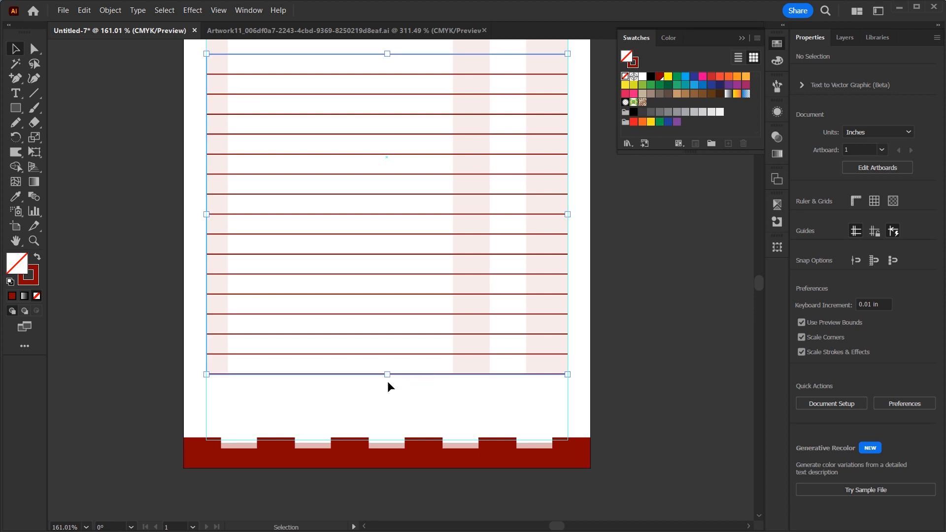
left_click_drag(391, 380, 394, 345)
left_click_drag(192, 396, 541, 363)
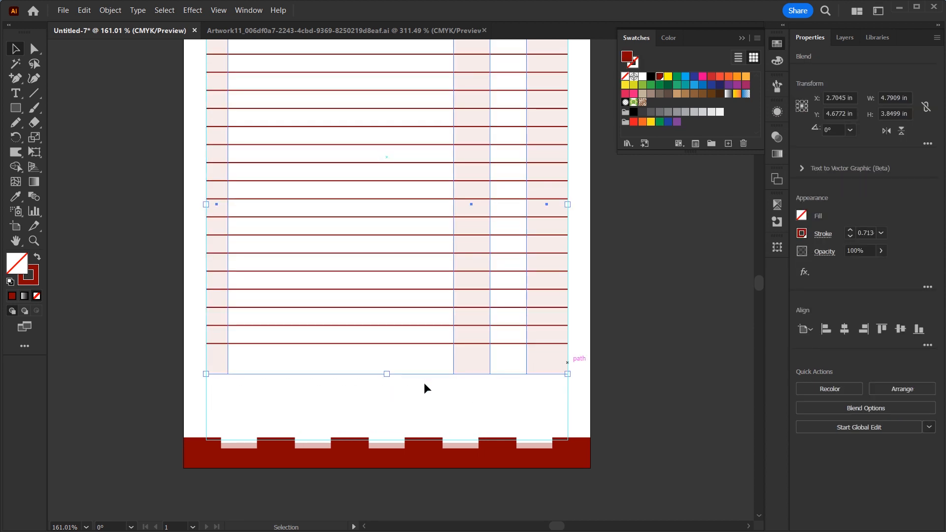
left_click(403, 378)
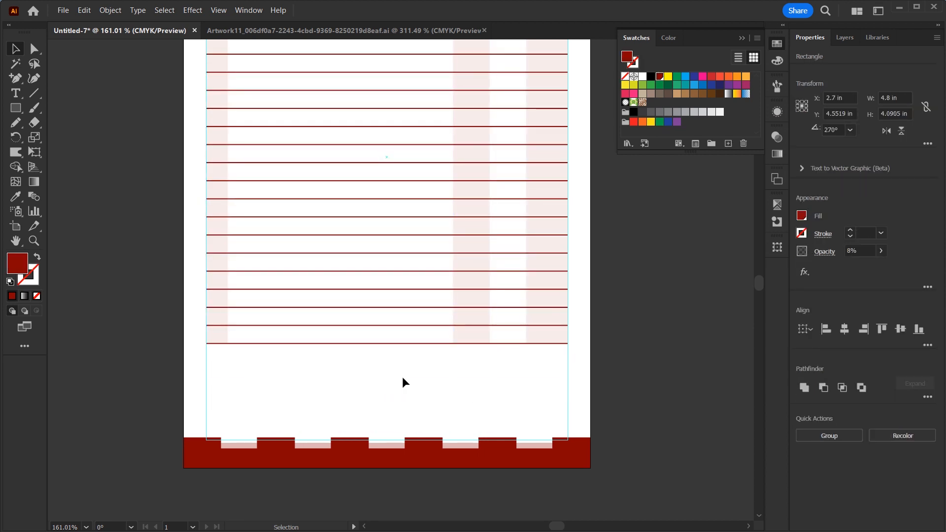
- Add a three-line text reading TOTAL, ADVANCE and BALANCE below the table's RATE column
key("z")
left_click_drag(506, 333, 568, 380)
key("v")
key("t")
left_click(427, 389)
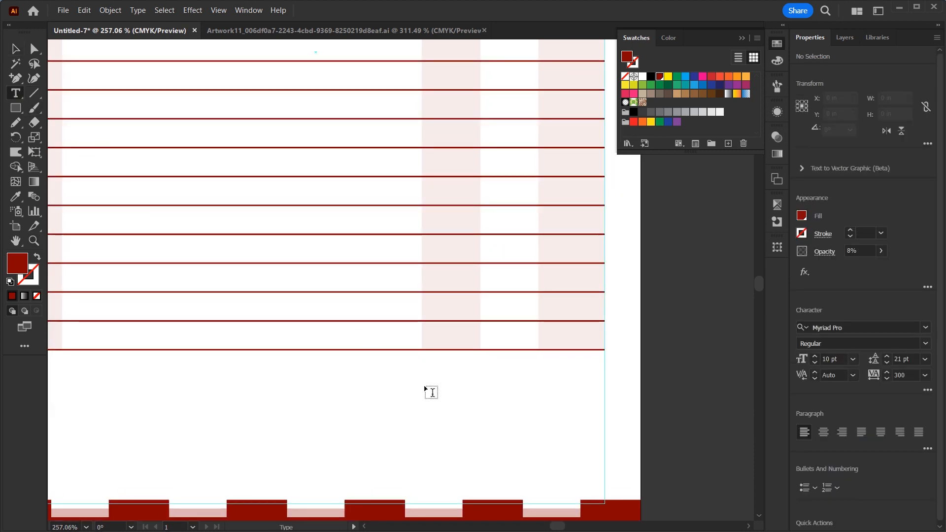
key("BackSpace")
type("TOTAL ")
type("ADVAN")
type("CE")
key("Return")
type("BALAN")
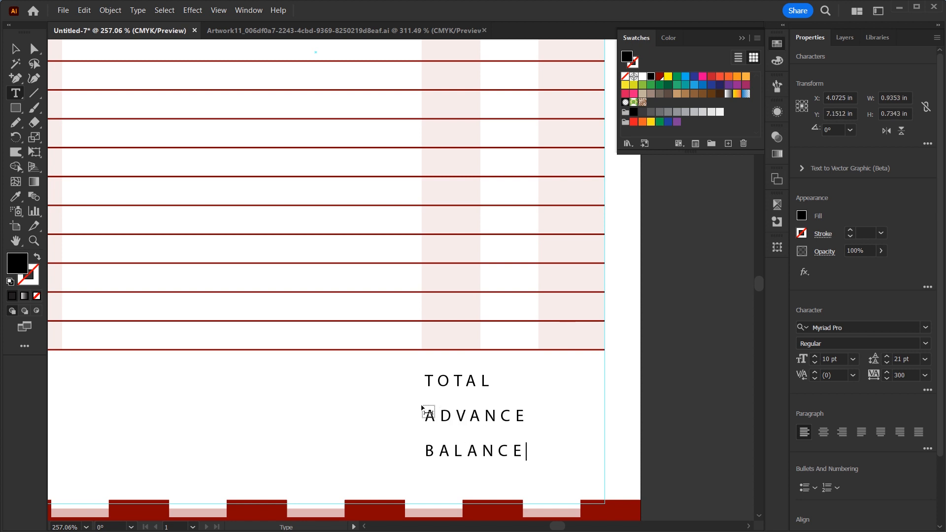
key("Escape")
- Set the tracking of the TOTAL, ADVANCE, BALANCE text to 0 and sample the Name label's style onto it
left_click(905, 370)
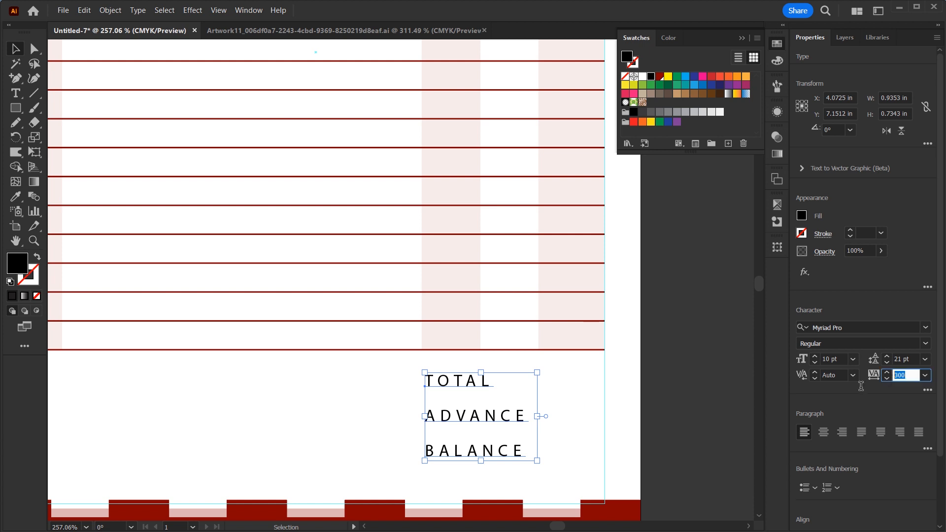
type("0")
key("Return")
key("ctrl+minus")
key("ctrl+0")
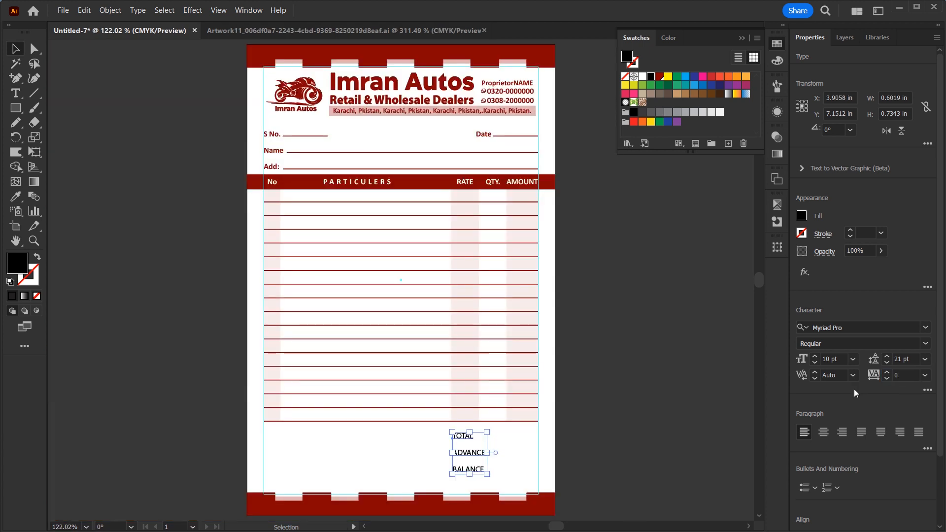
key("i")
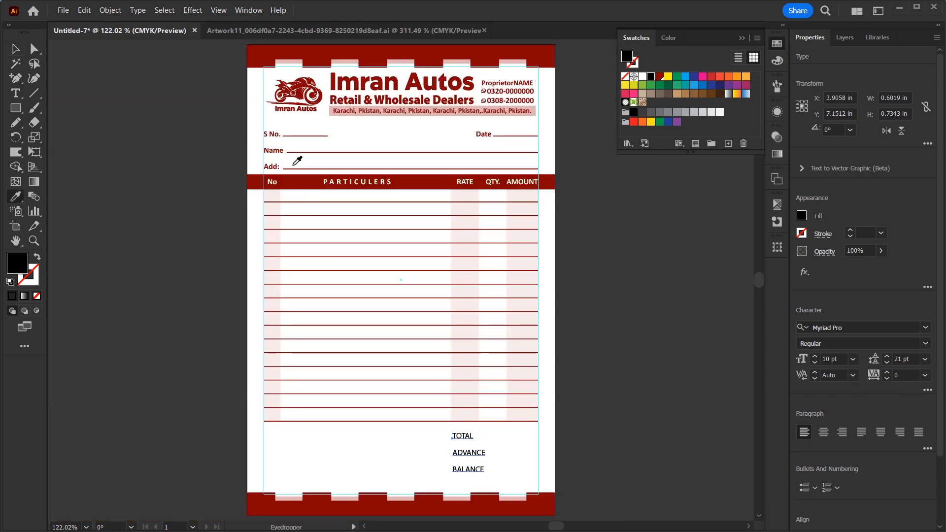
left_click(276, 147)
left_click(494, 414, "ctrl")
- Draw a rectangle about 1.52 by 0.26 in around TOTAL, ending at the right guide, with the pale column strips' appearance
key("z")
mouse_move(494, 411)
left_mouse_down()
mouse_move(568, 479)
mouse_move(522, 285)
left_mouse_up()
left_click_drag(425, 318, 483, 319)
key("m")
mouse_move(381, 232)
left_mouse_down()
mouse_move(487, 275)
mouse_move(602, 274)
left_mouse_up()
key("v")
key("i")
left_click(418, 199)
key("v")
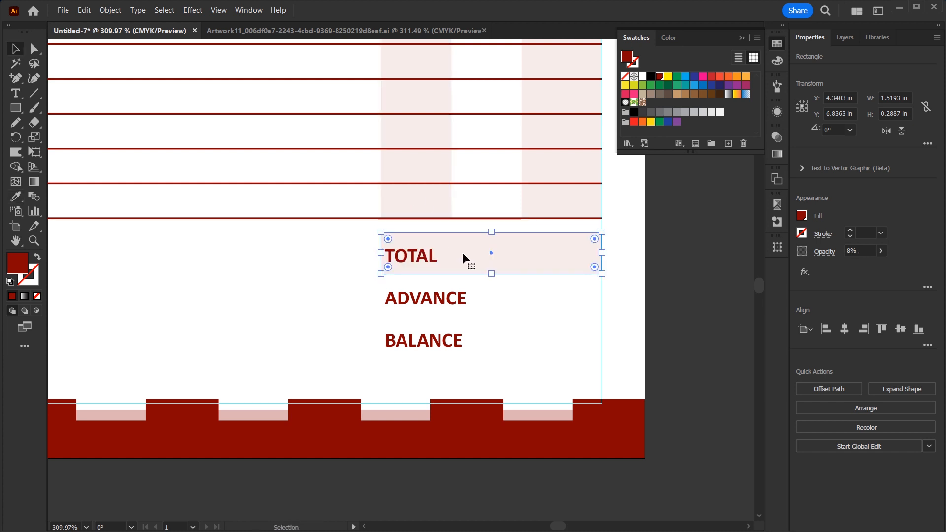
left_click_drag(491, 231, 491, 237)
- Duplicate the pale box behind ADVANCE and BALANCE, then shift the boxes slightly down and fit the labels inside them
left_click_drag(561, 264, 567, 304)
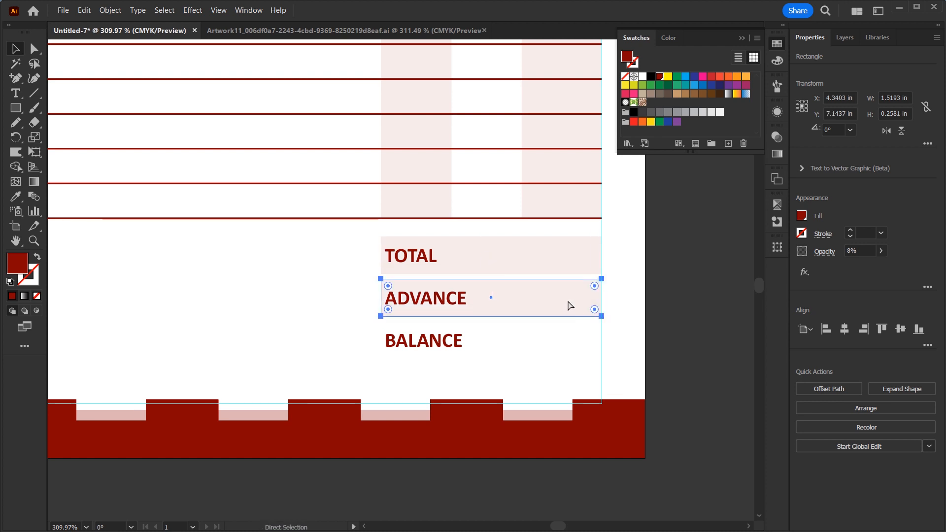
key("ctrl+d")
left_click_drag(558, 295, 555, 258)
left_click_drag(491, 236, 525, 268)
left_click(646, 267)
left_click_drag(431, 259, 436, 275)
left_click(680, 329)
- Stretch the blended table lines down to about 4.01 in high, ending just above the TOTAL box
left_click_drag(323, 346, 526, 384)
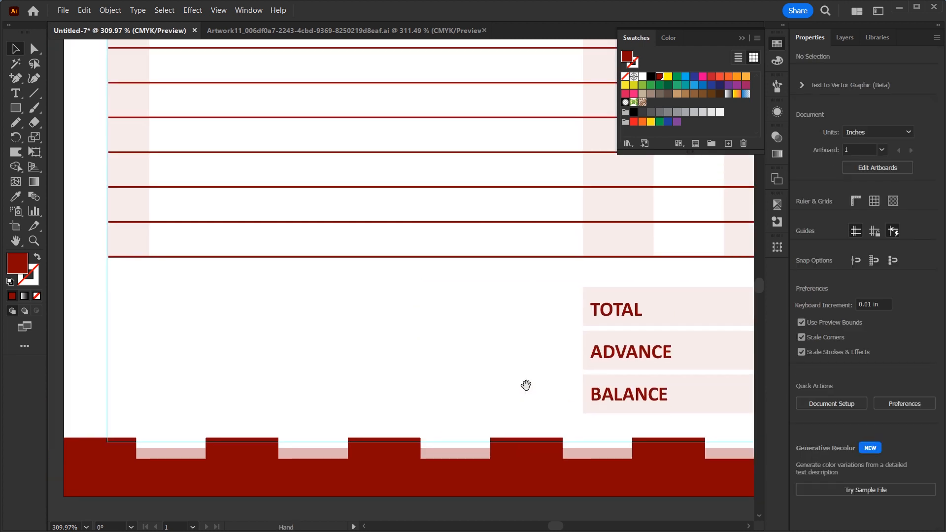
left_click(417, 257)
left_click_drag(456, 257, 457, 280)
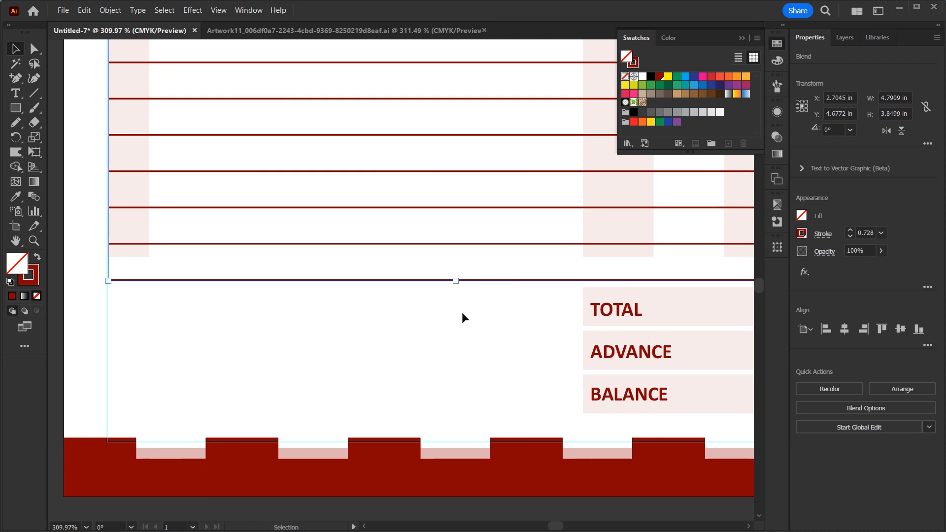
left_click_drag(391, 363, 286, 396)
left_click_drag(415, 329, 526, 306)
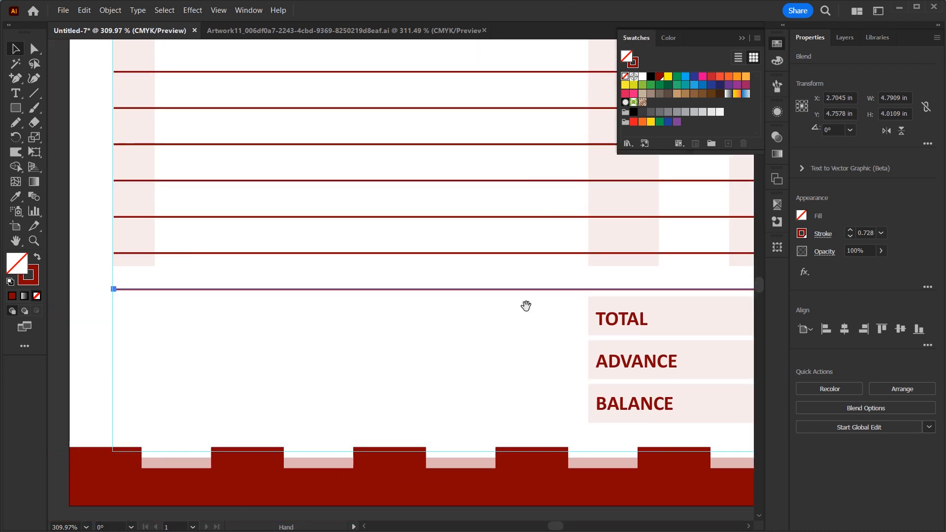
- Extend the pale column strips of the table down to the last ruled line above the TOTAL box
left_click(743, 266)
left_click(631, 263, "shift")
left_click(143, 266, "shift")
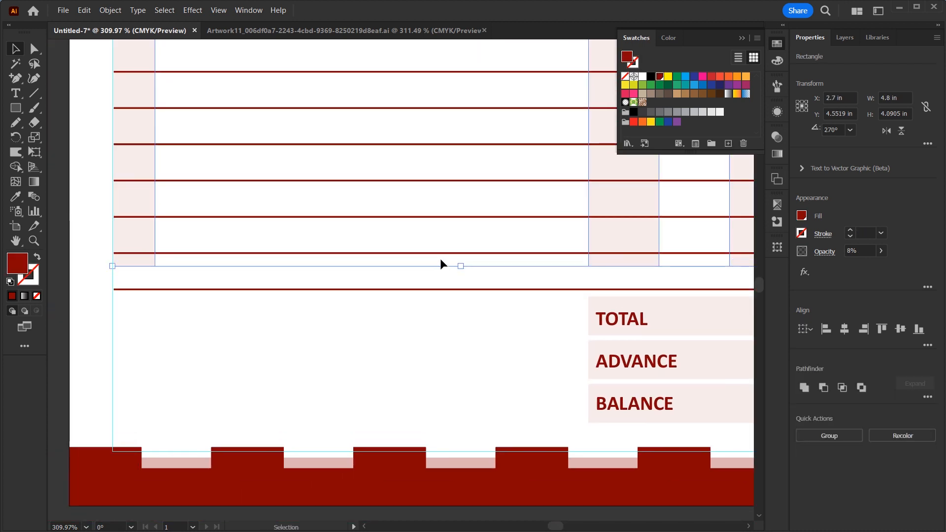
left_click_drag(461, 268, 467, 289)
left_click(466, 359)
- Add a bold 10 pt "Signature" label in the blank area below the table, beside the BALANCE box
key("ctrl+minus")
key("ctrl+minus")
key("ctrl+minus")
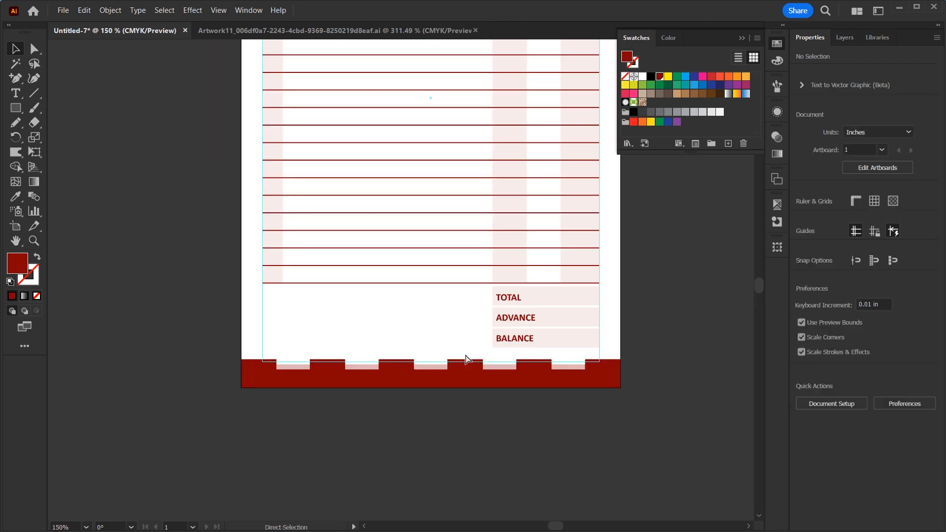
key("ctrl+0")
left_click_drag(417, 450, 448, 473)
left_click_drag(472, 419, 505, 299)
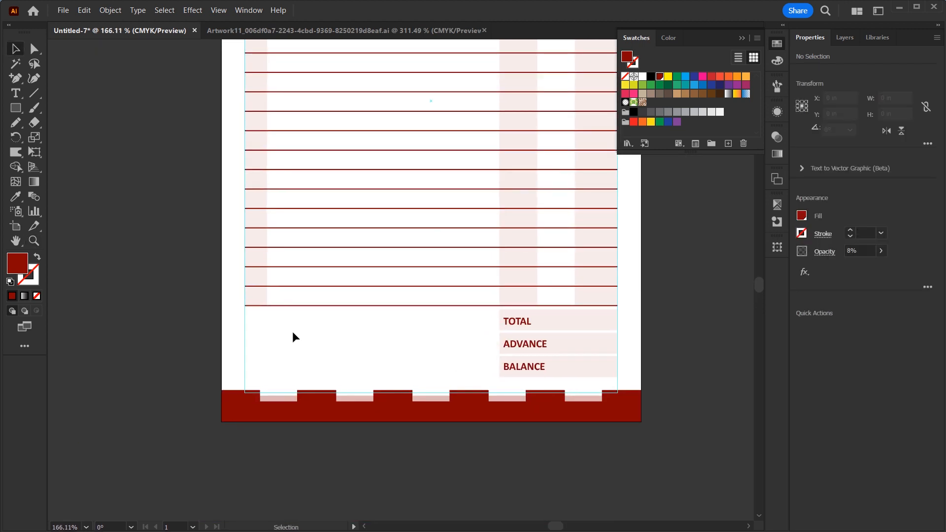
scroll(236, 335, "up", 3)
mouse_move(598, 328)
left_mouse_down()
mouse_move(423, 389)
mouse_move(256, 389)
left_mouse_up()
type("Signature")
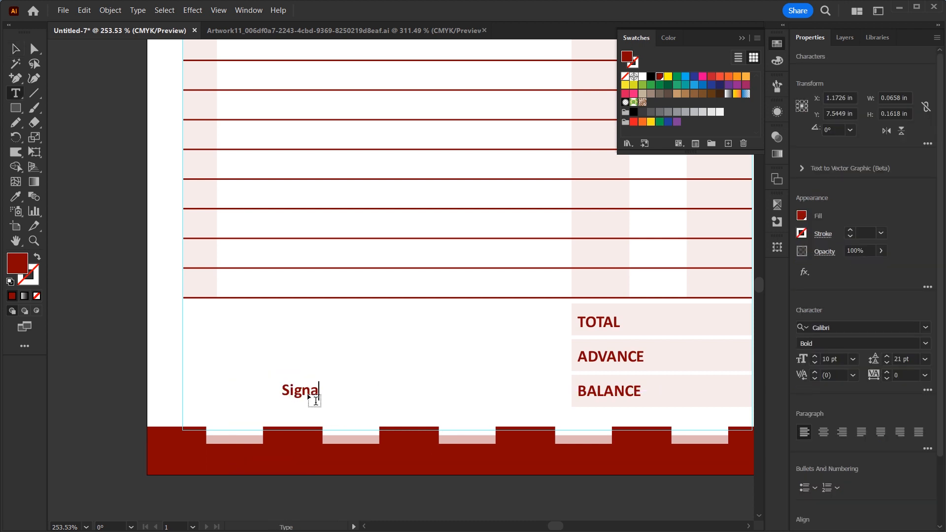
left_click(14, 49)
left_click_drag(315, 391, 356, 405)
- Draw a line about 1.22 in long above Signature with the table lines' style, and shift line and label slightly down
left_click(34, 92)
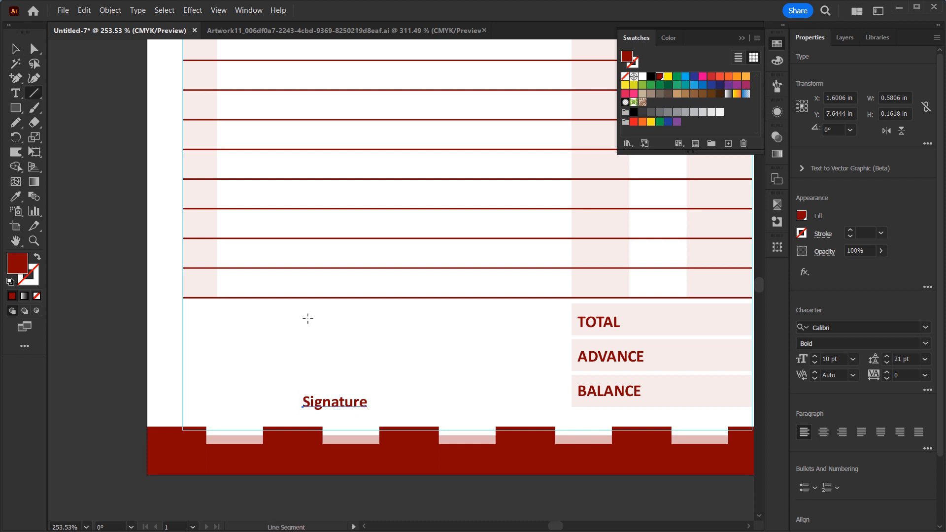
left_click_drag(269, 391, 415, 391)
key("v")
key("i")
left_click(403, 297)
key("v")
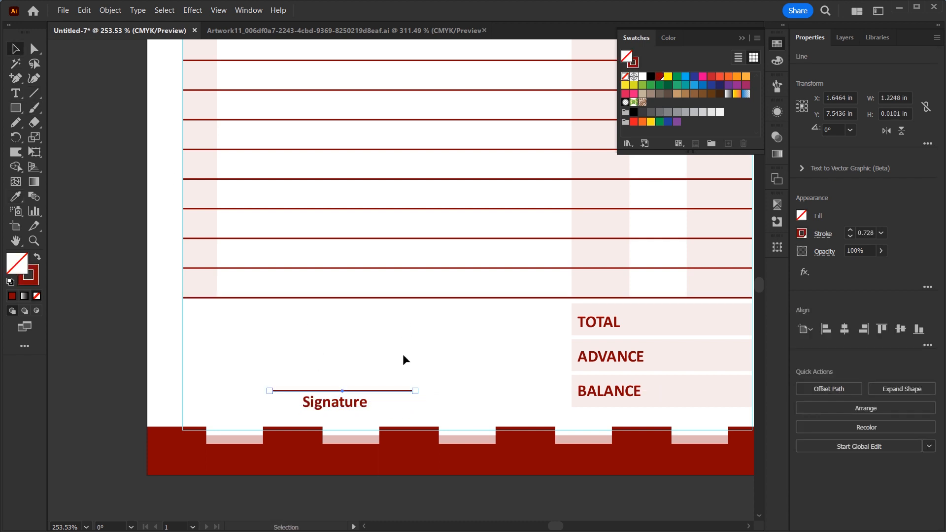
left_click(385, 397)
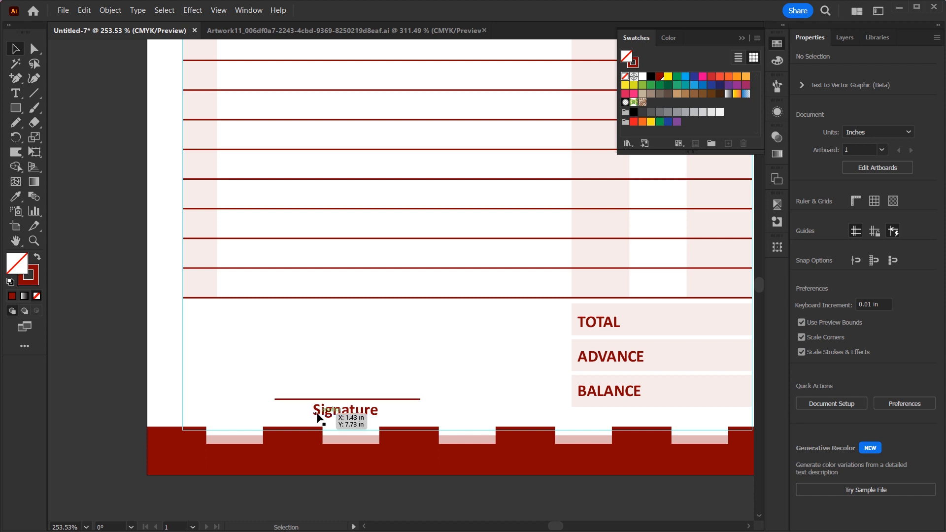
- Duplicate the Signature label to the left guide just below the table and change its text to "Terms and Conditions"
mouse_move(317, 414)
left_mouse_down()
mouse_move(215, 343)
mouse_move(188, 335)
left_mouse_up()
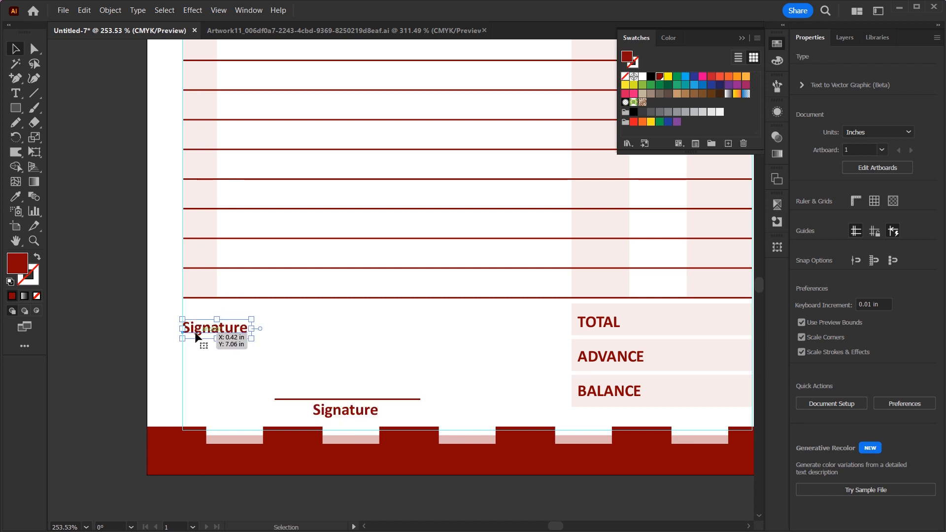
double_click(196, 337)
type("terms and conditions")
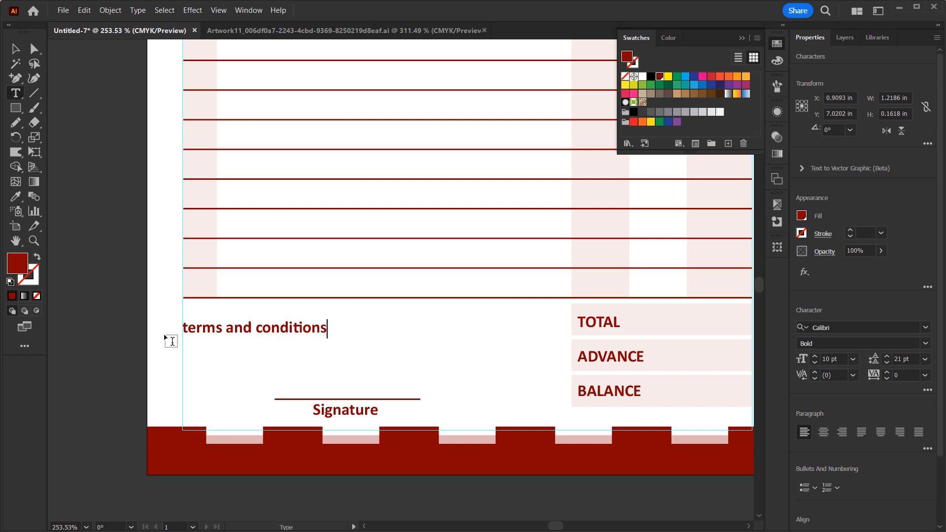
left_click(183, 327)
key("shift+Right")
type("T")
left_click(266, 329)
key("shift+Left")
type("C")
key("Escape")
- Add one writing line after Terms and Conditions and a second one about 3.09 in long below it, starting at the left guide
mouse_move(351, 399)
left_mouse_down()
mouse_move(395, 331)
mouse_move(561, 331)
mouse_move(514, 346)
mouse_move(522, 373)
left_mouse_up()
key("a")
key("v")
key("a")
left_click_drag(338, 369, 182, 368)
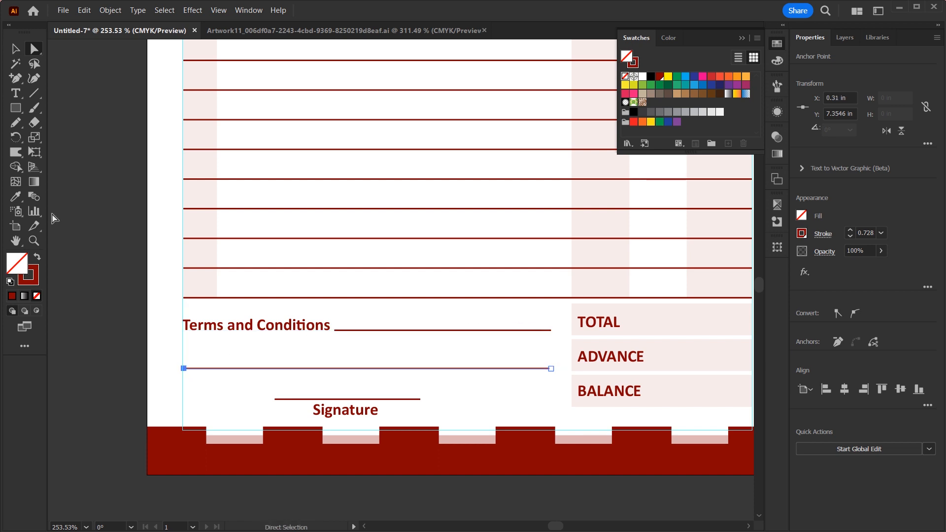
left_click(16, 48)
left_click(309, 359)
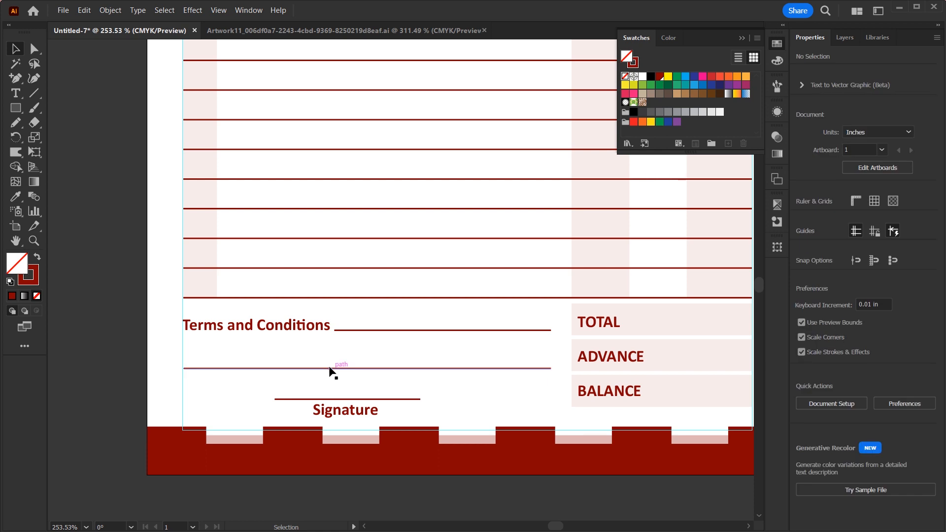
- Nudge the lower Terms and Conditions line up by about 0.05 in
left_click(329, 368)
key("Up")
key("Up")
key("Up")
key("Up")
key("Up")
key("Up")
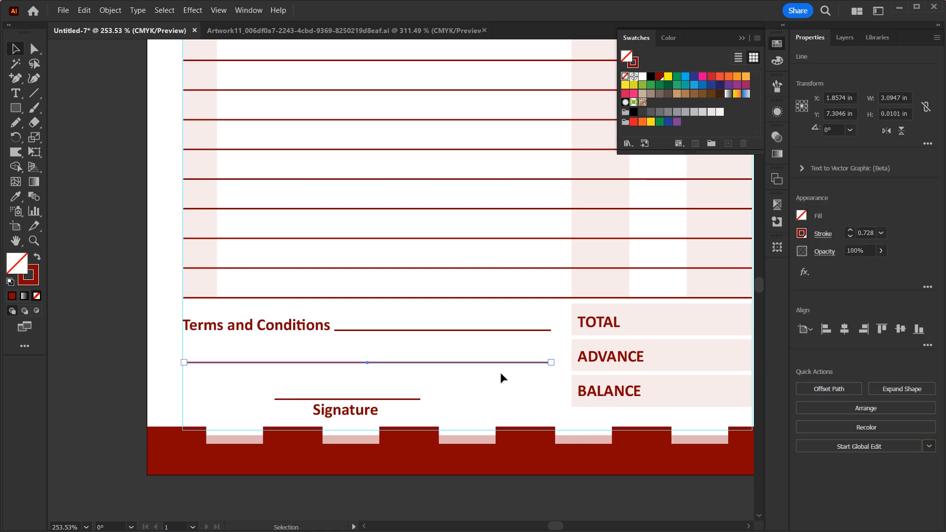
left_click(466, 387)
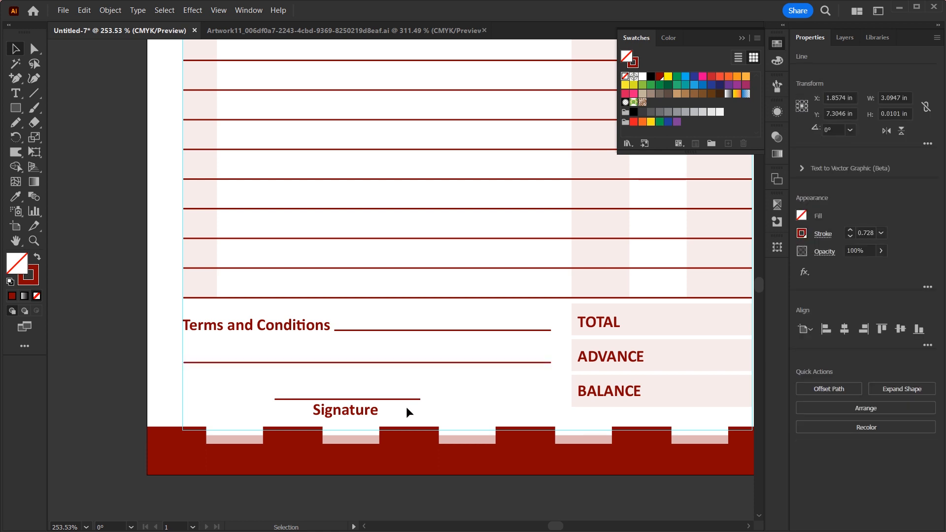
- Set the Signature label's font size to 8 pt and nudge it slightly right and down to recentre it under its line
left_click(358, 417)
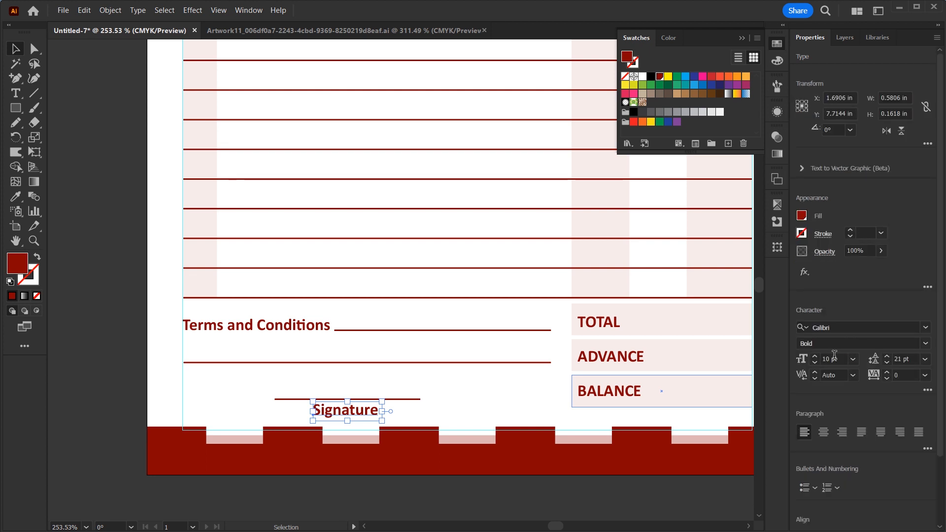
left_click(840, 360)
type("8")
key("Return")
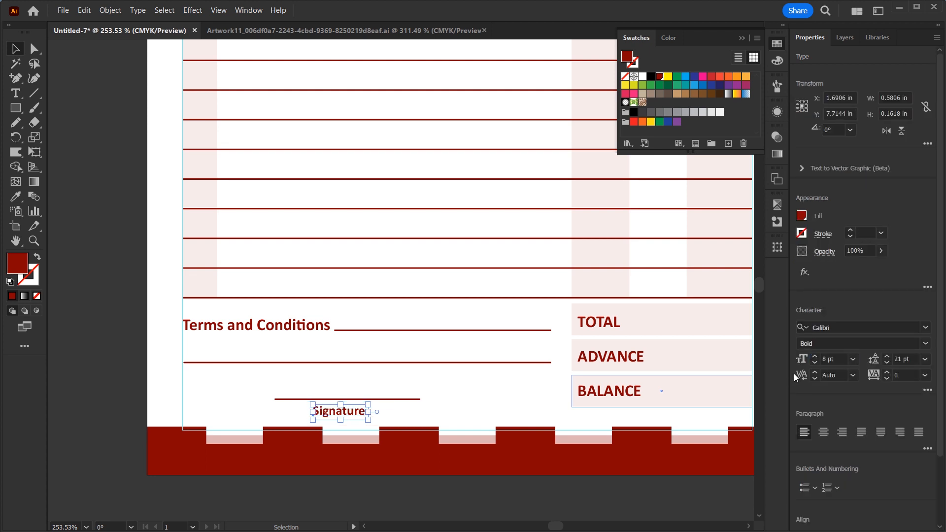
key("Right")
key("Right")
key("Right")
key("Right")
key("Down")
key("Down")
- Nudge the signature line down so it sits closely above the Signature label
left_click(393, 398, "shift")
left_click(393, 399)
key("Down")
key("Down")
key("Down")
key("Down")
left_click(423, 391)
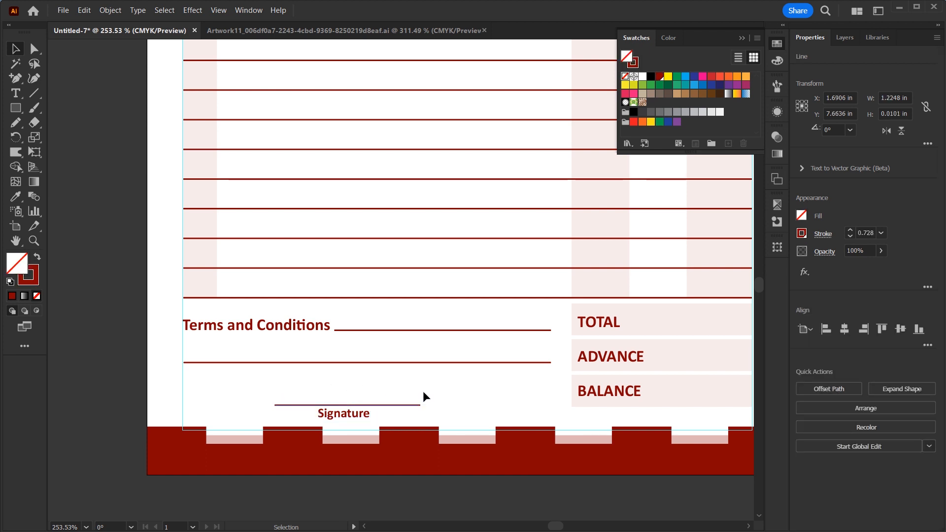
- Delete the stray ADVANCE and BALANCE text overlapping the logo in the header
key("ctrl+0")
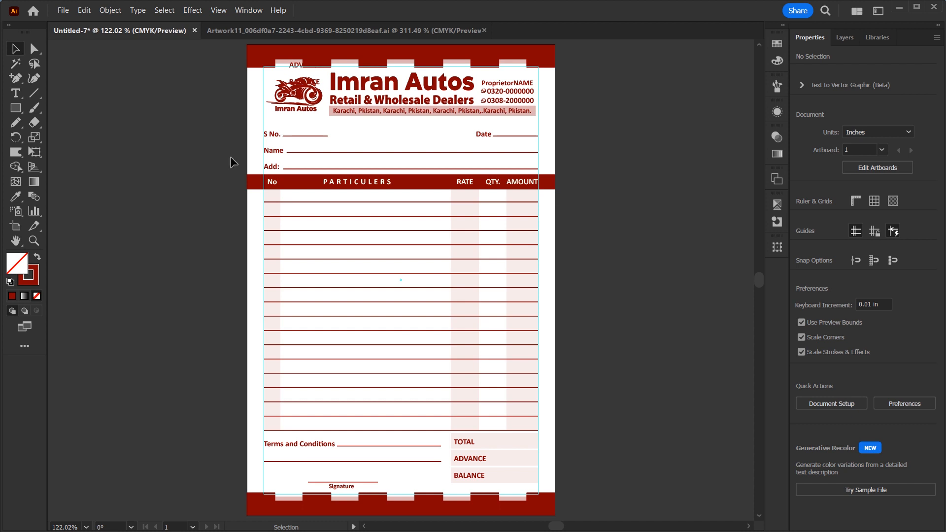
left_click_drag(298, 67, 264, 73)
key("Delete")
left_click(561, 95)
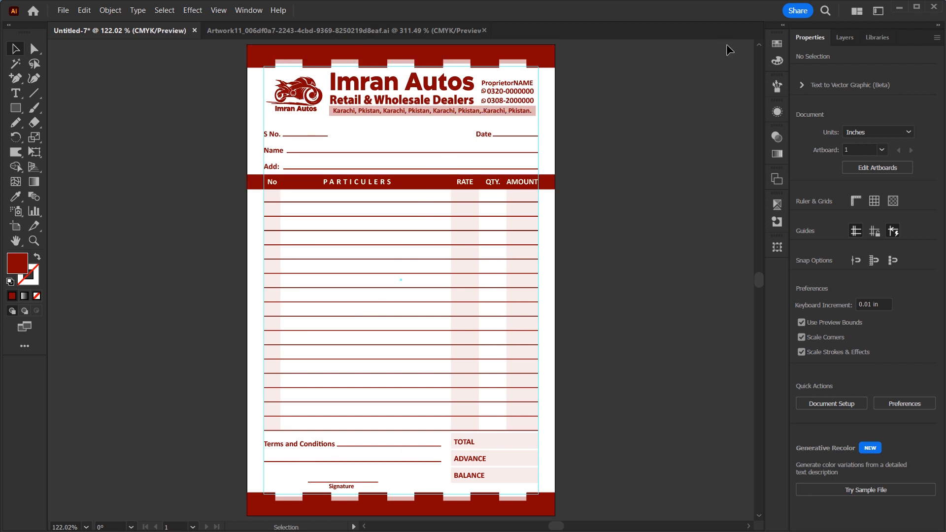
- Change the global CMYK Red swatch to C 100, M 25, Y 0, K 0 to recolour the whole bill blue
left_click(776, 44)
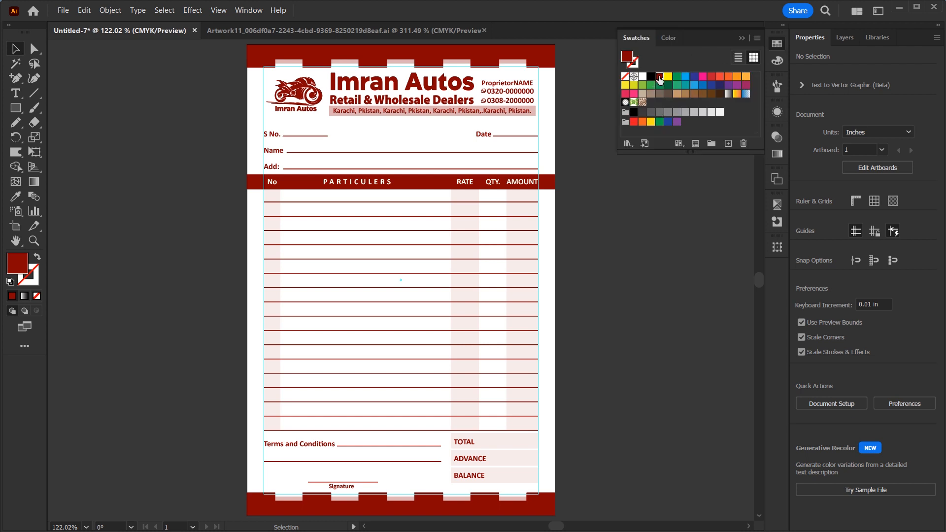
double_click(660, 80)
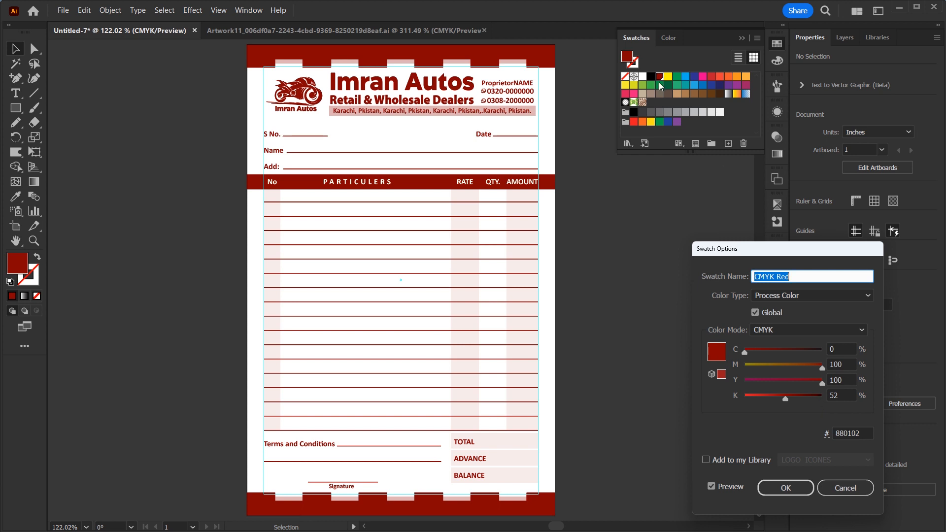
left_click(842, 486)
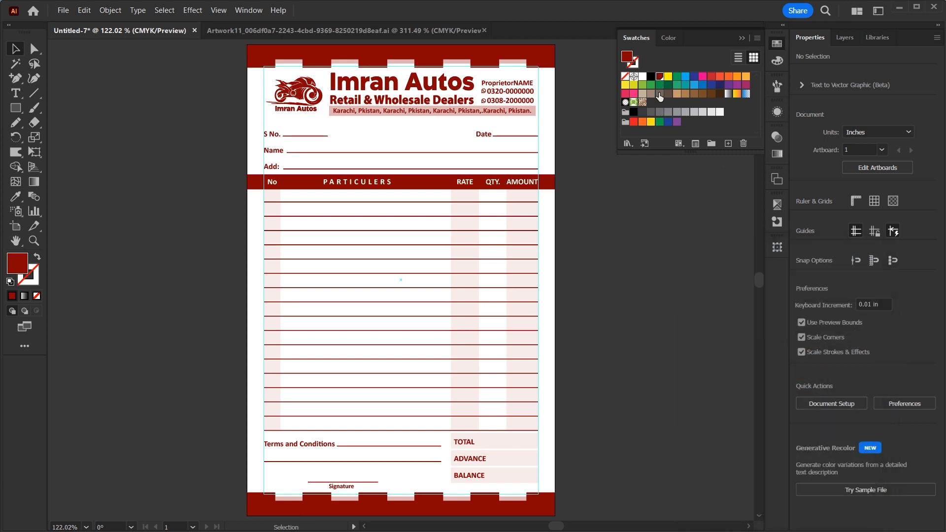
double_click(660, 79)
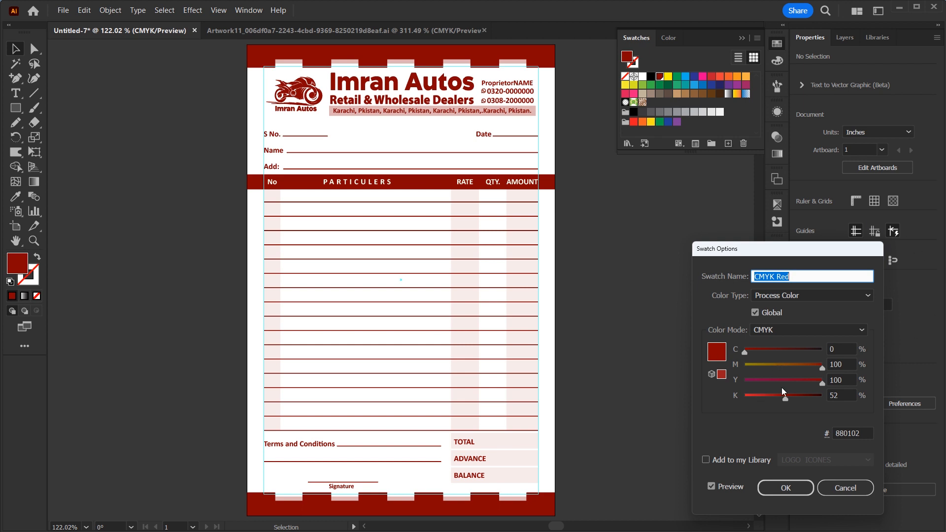
left_click_drag(787, 397, 744, 397)
left_click_drag(818, 380, 738, 379)
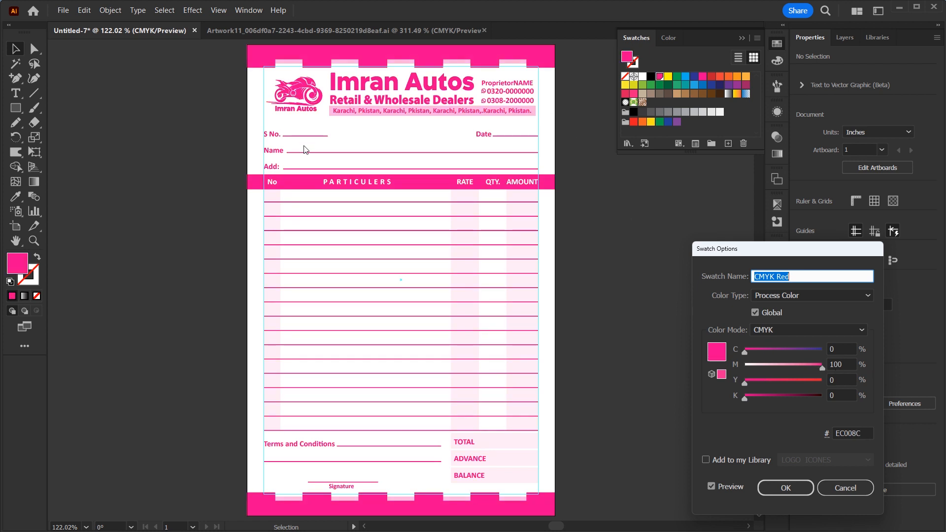
mouse_move(821, 366)
left_mouse_down()
mouse_move(744, 366)
mouse_move(820, 351)
left_mouse_up()
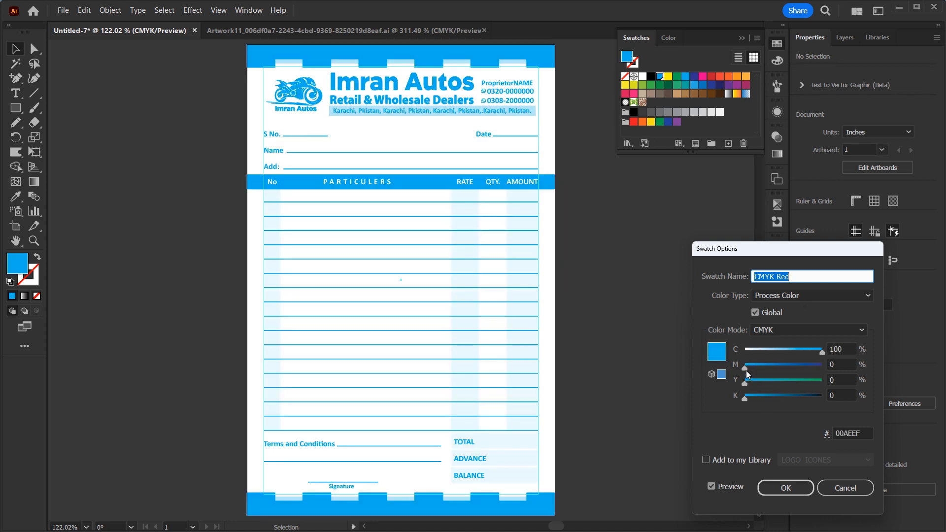
left_click_drag(746, 369, 766, 366)
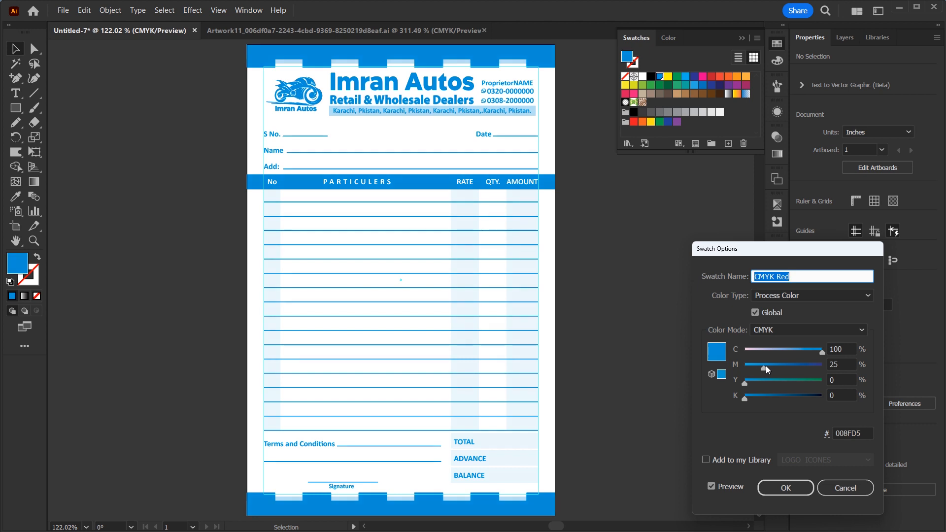
left_click(787, 489)
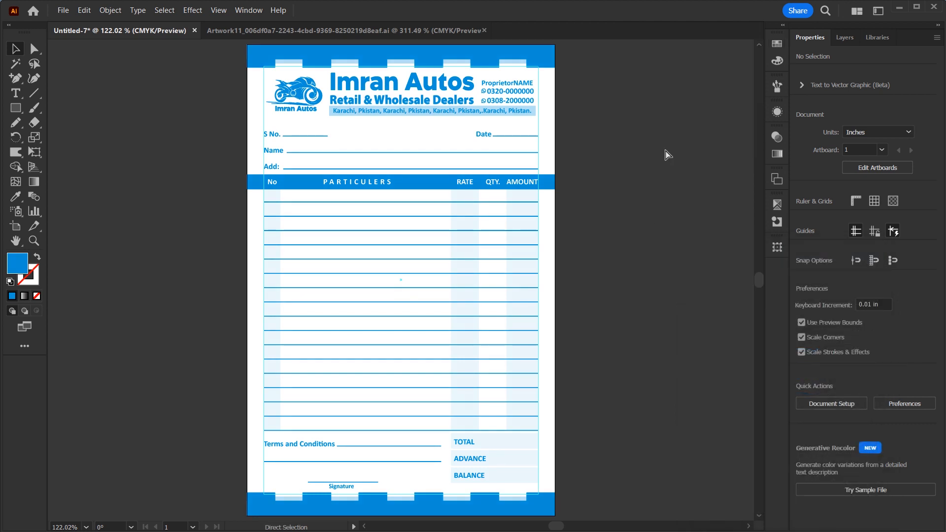
- Widen the artboard to 10.8 in, keeping its height at 8.25 in
key("ctrl+minus")
key("ctrl+minus")
key("z")
mouse_move(444, 174)
left_mouse_down()
mouse_move(499, 232)
mouse_move(454, 181)
left_mouse_up()
key("space")
key("v")
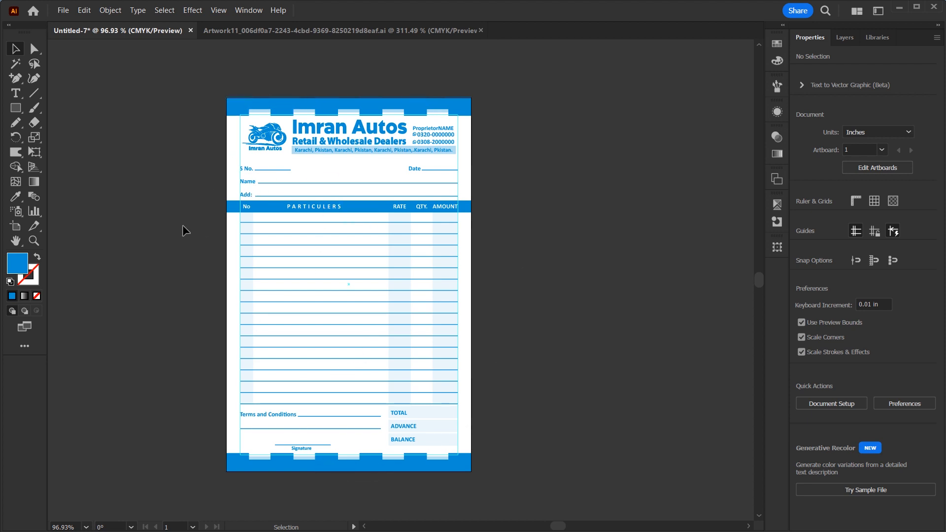
left_click(16, 227)
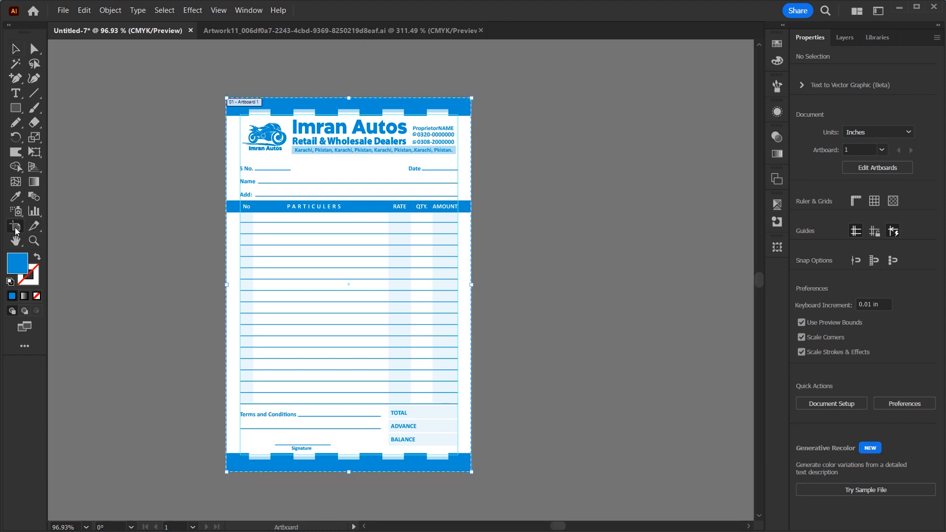
left_click(903, 97)
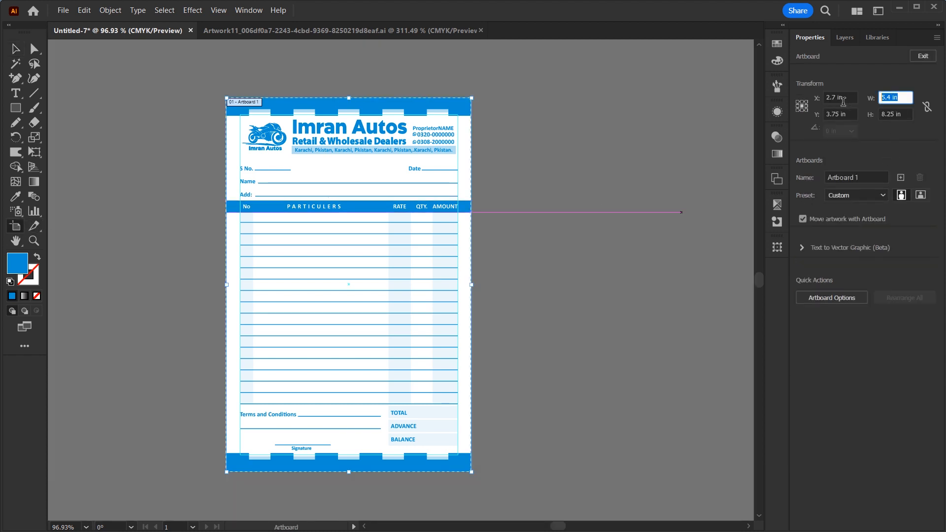
type("10.8")
key("Tab")
type("7.")
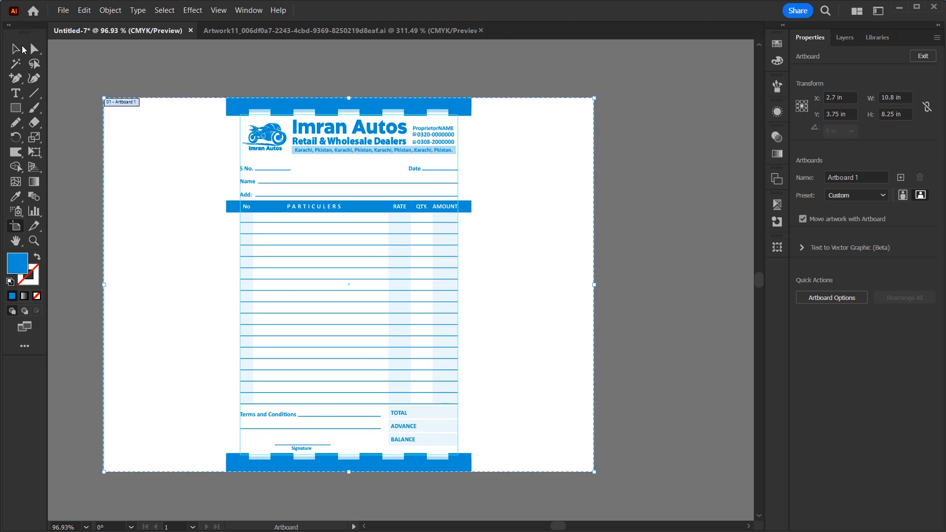
left_click(22, 49)
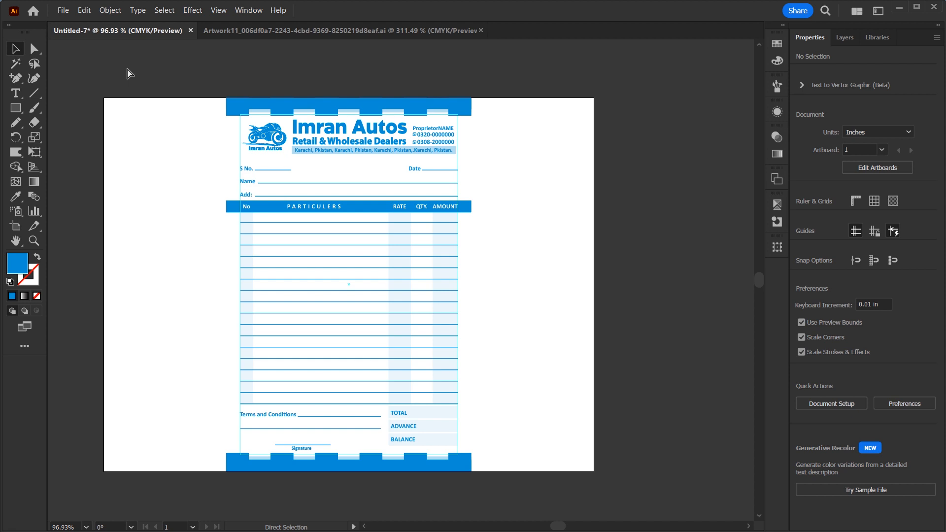
- Hide the guides and group all of the bill form's artwork
key("ctrl+semicolon")
left_click_drag(150, 69, 505, 485)
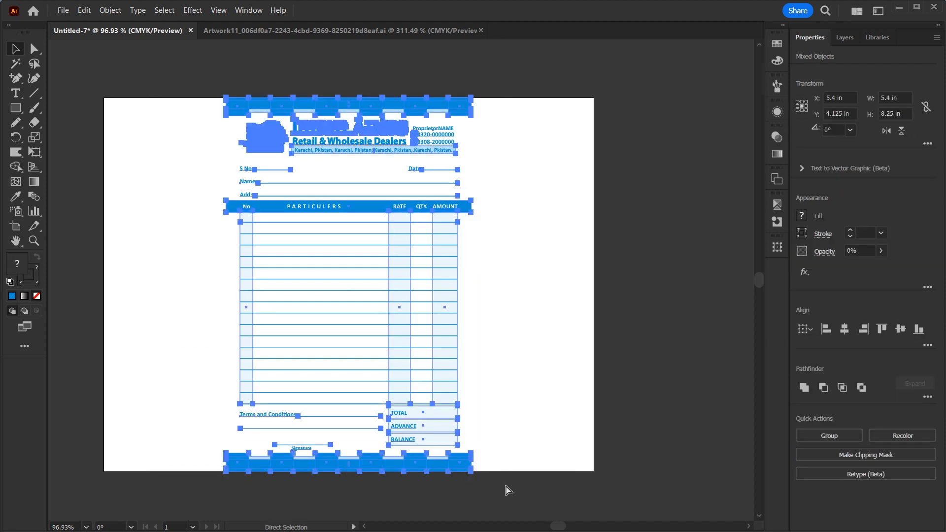
left_click(541, 335)
left_click(432, 114)
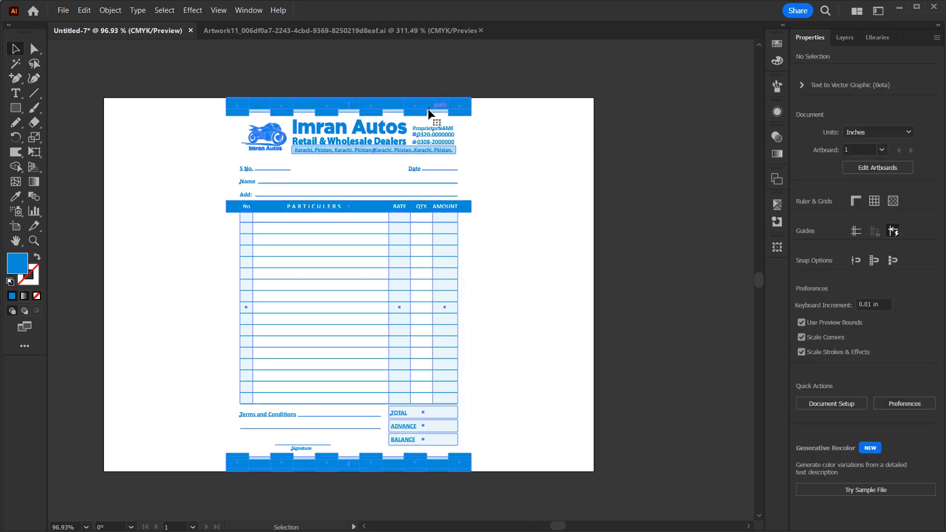
- Align the bill group to the artboard's left edge and align a duplicate of it to the right edge
left_click(826, 329)
left_click_drag(331, 134, 481, 134, "alt+shift")
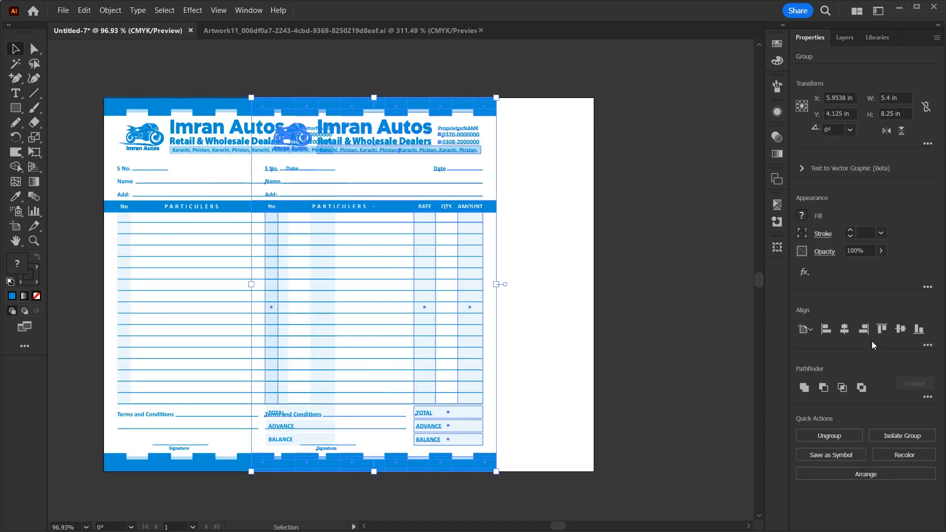
left_click(863, 329)
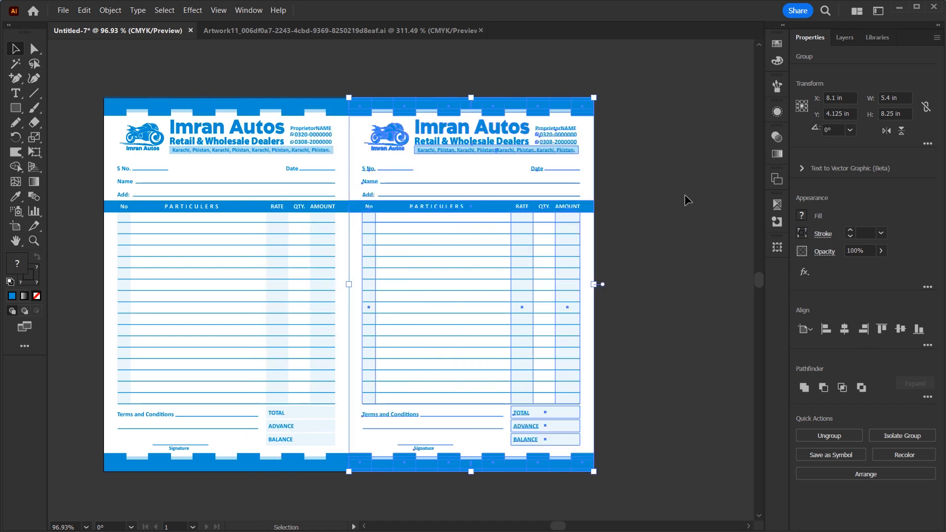
left_click(658, 173)
left_click_drag(409, 111, 410, 128)
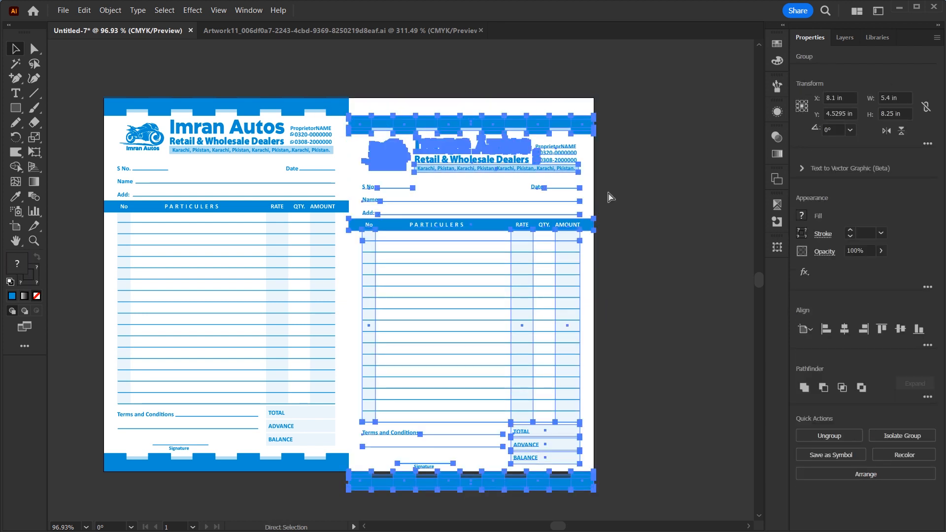
key("ctrl+z")
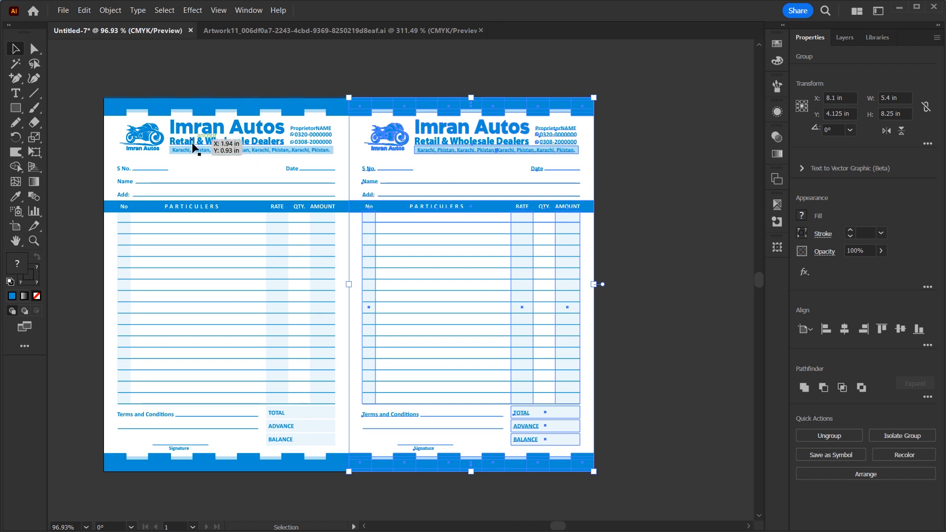
- Place a copy of the bill form in the empty space beside the artboard and ungroup it
key("ctrl+0")
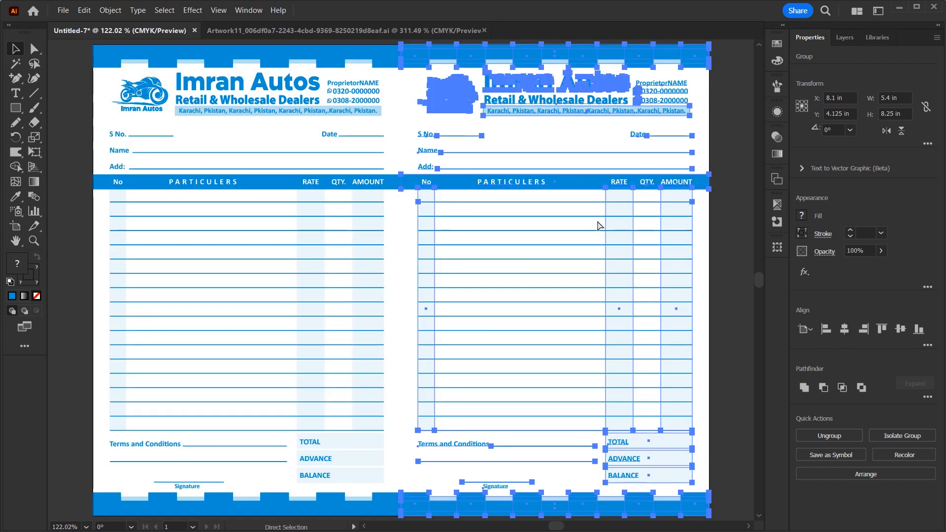
left_click(723, 160)
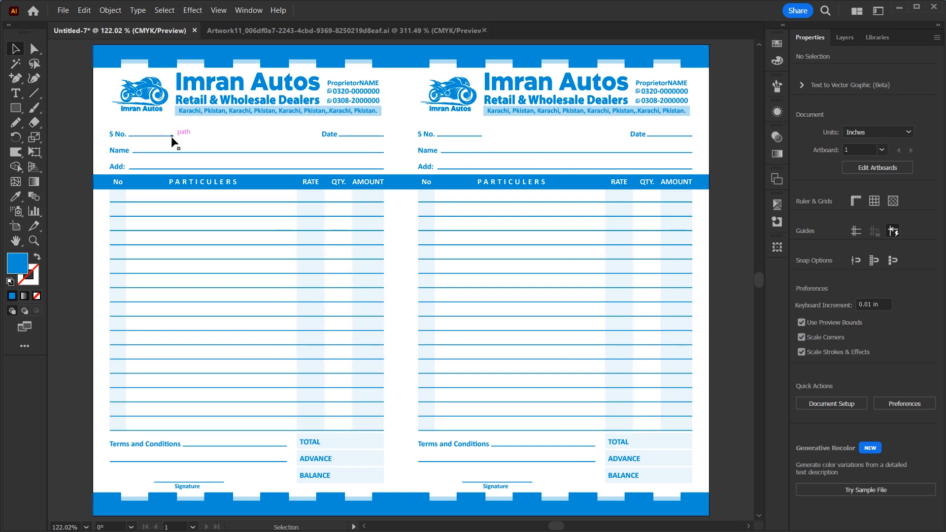
key("ctrl+minus")
key("ctrl+minus")
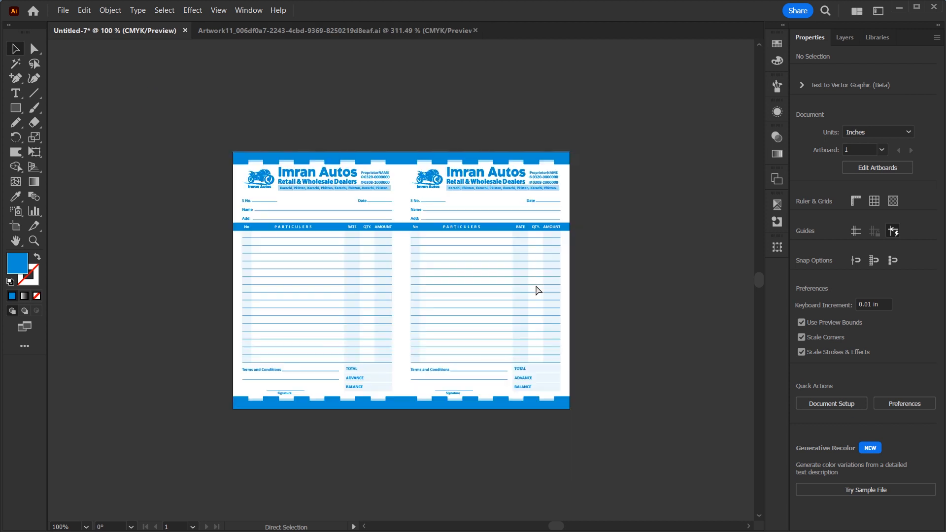
left_click_drag(532, 284, 328, 254)
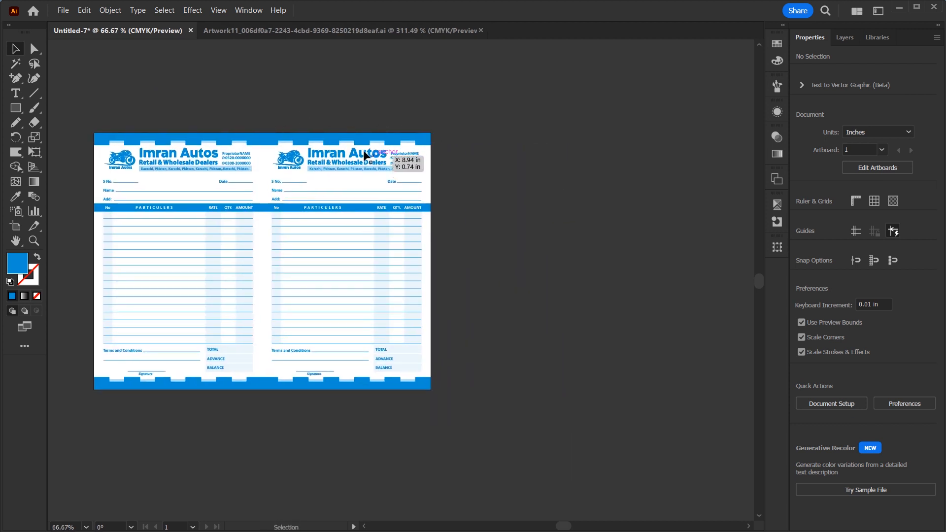
left_click(327, 143)
left_click_drag(326, 143, 573, 154)
key("ctrl+shift+g")
- Delete the scalloped header and footer border bands from the ungrouped copy
left_click_drag(744, 199, 646, 189)
left_click(639, 92)
left_click_drag(638, 87, 394, 130)
key("Delete")
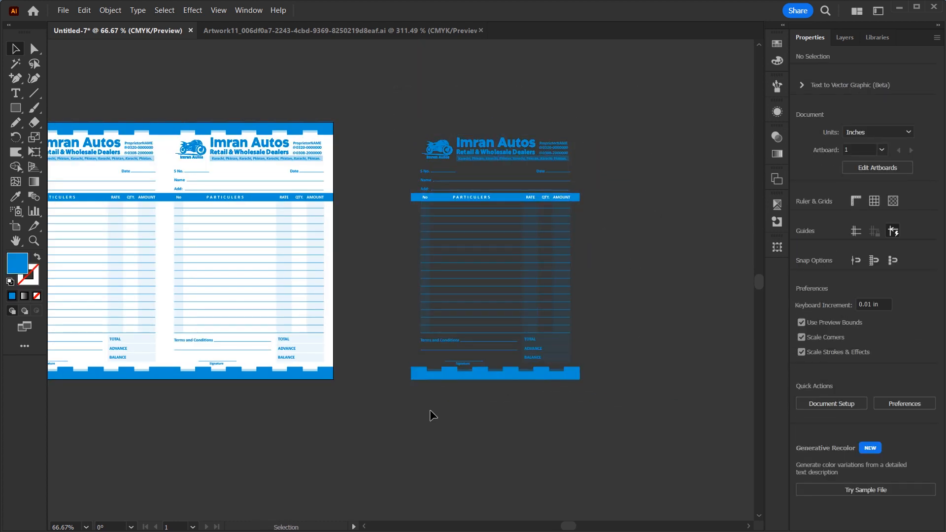
left_click_drag(604, 372, 605, 372)
key("Delete")
- Narrow the copy's blue table heading bar at both ends to match the width of the table lines
scroll(579, 222, "up", 2)
left_click_drag(579, 221, 530, 155)
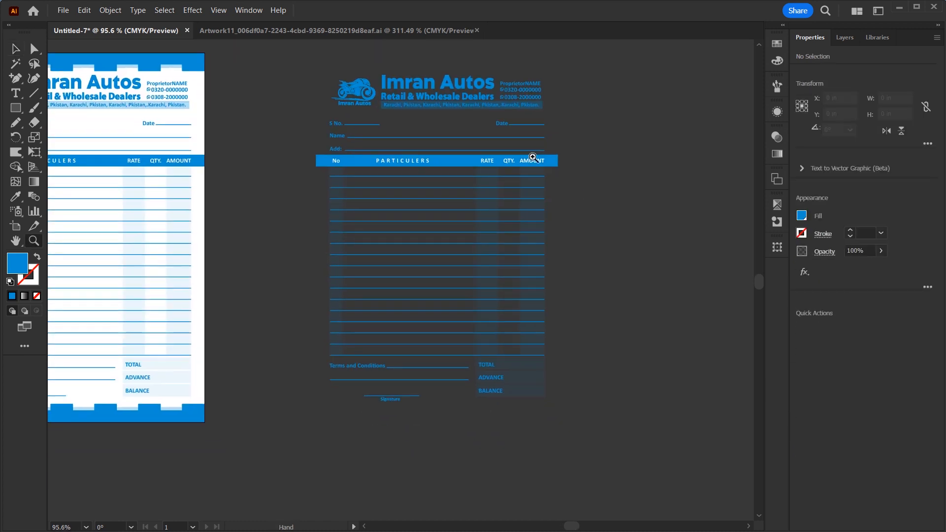
scroll(517, 187, "up", 3)
left_click(213, 197)
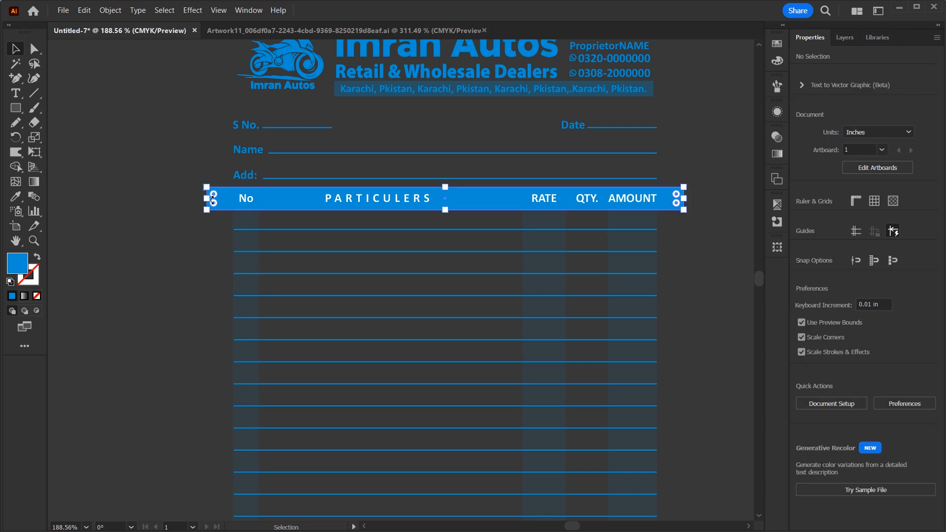
left_click_drag(206, 198, 233, 217)
left_click_drag(234, 217, 234, 217)
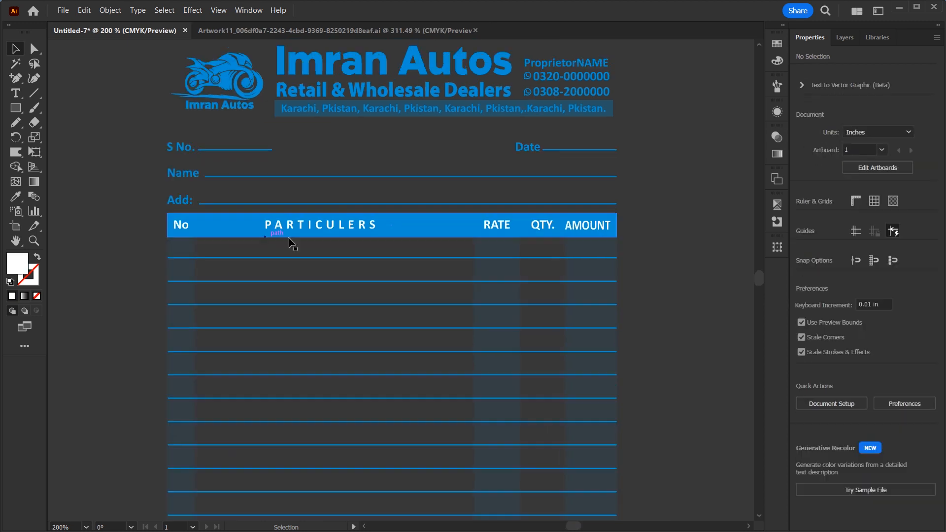
- Group all the artwork of the borderless bill copy
key("ctrl+minus")
key("ctrl+minus")
key("ctrl+minus")
key("ctrl+minus")
key("z")
left_click_drag(422, 228, 453, 236)
key("v")
left_click_drag(291, 137, 503, 410)
key("ctrl+g")
left_click(499, 231)
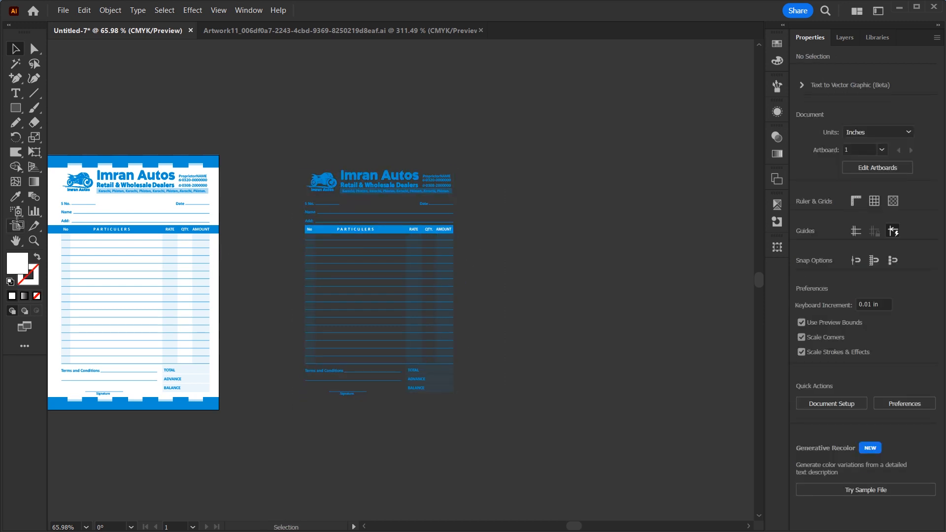
- Create a second artboard beside the borderless copy and size it to 10.3 by 7.5 in
left_click(15, 225)
left_click_drag(501, 163, 666, 309)
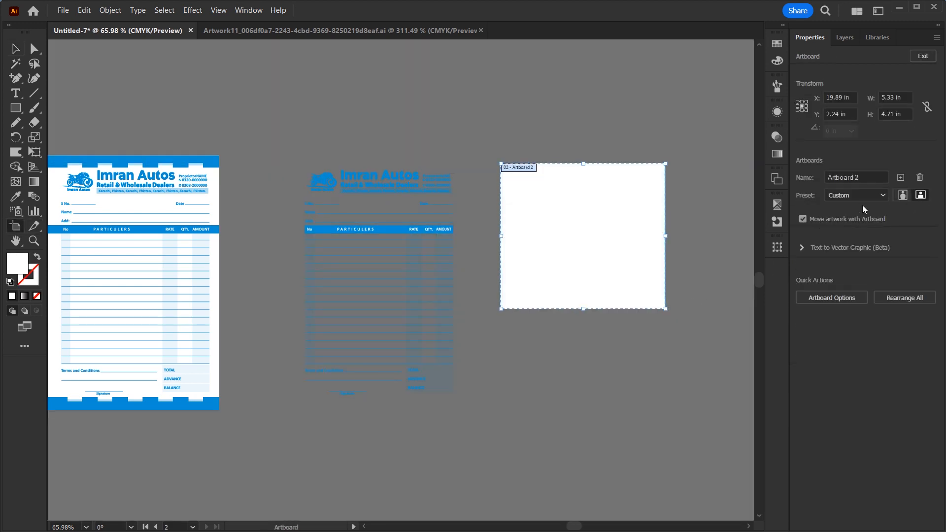
left_click(905, 99)
type("10.3")
key("Tab")
type("7")
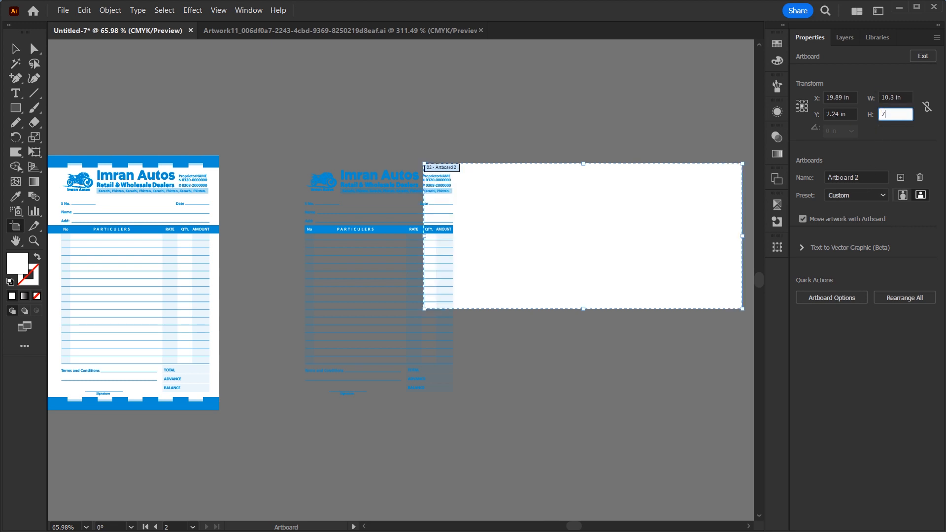
key("Return")
- Move the borderless bill group onto the second artboard and align it to the artboard's bottom and left edges
key("v")
left_click_drag(346, 189, 481, 150)
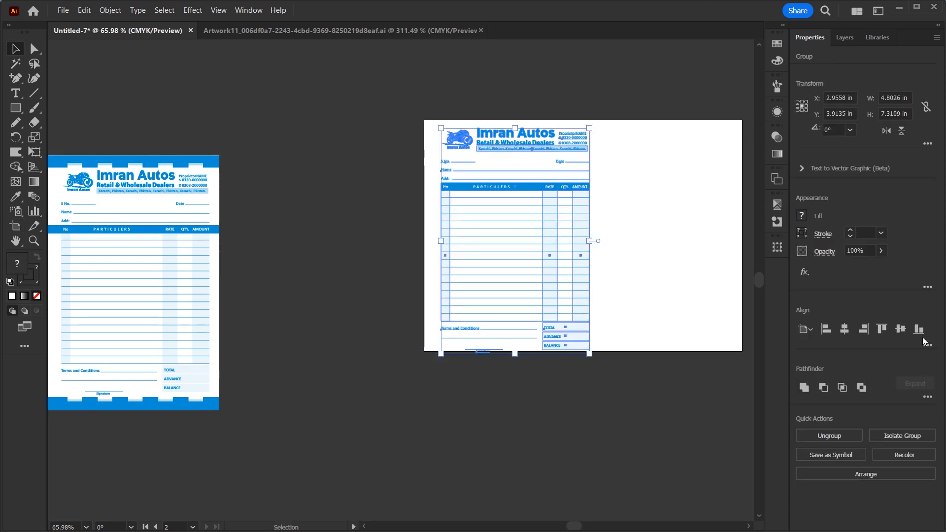
left_click(918, 329)
left_click(825, 329)
- Duplicate the borderless bill group and align the duplicate to the second artboard's right edge
left_click(599, 406)
left_click_drag(557, 424, 444, 461)
left_click_drag(401, 187, 503, 186, "alt")
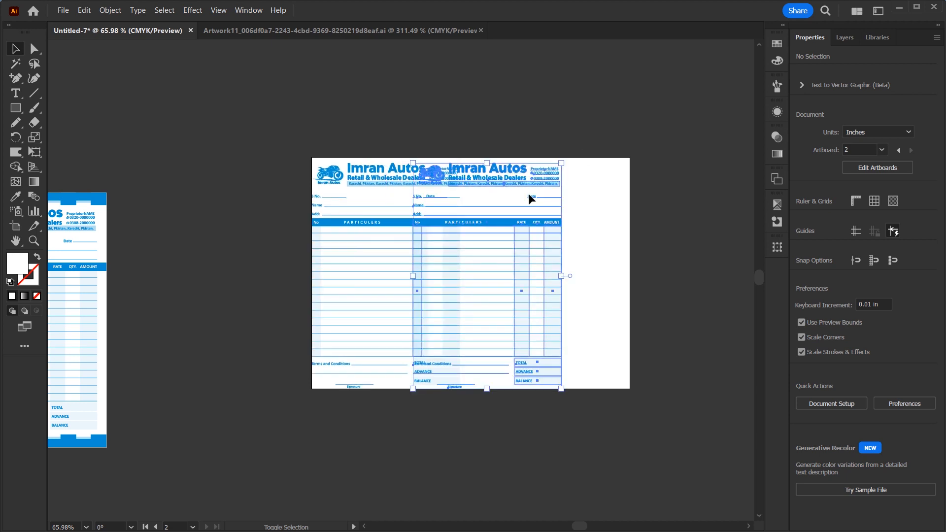
left_click(866, 331)
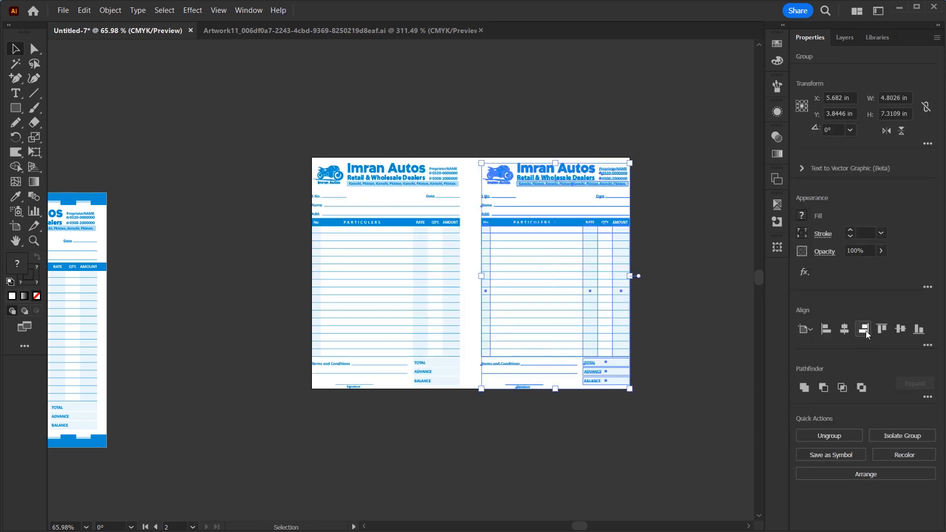
- Review the borderless two-up layout and the bordered two-up layout
left_click(496, 463)
left_click_drag(495, 174, 585, 296, "ctrl")
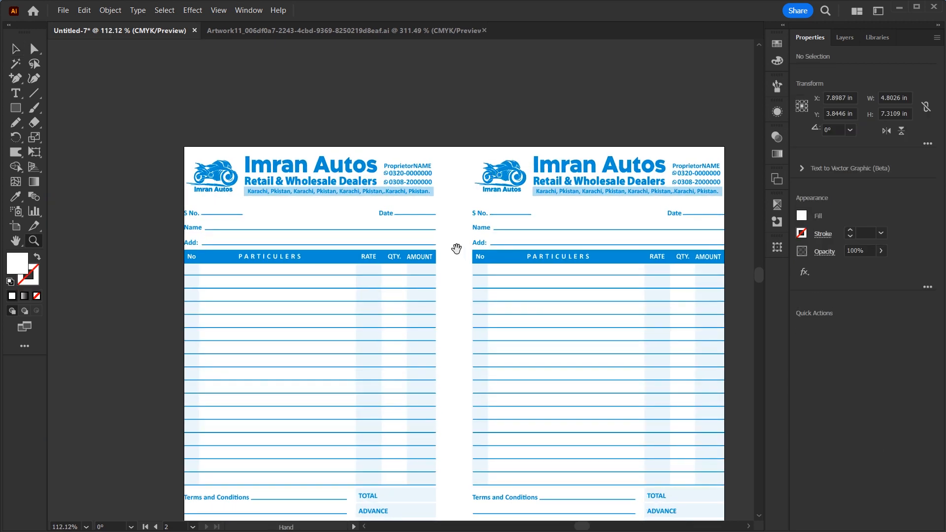
left_click(34, 92)
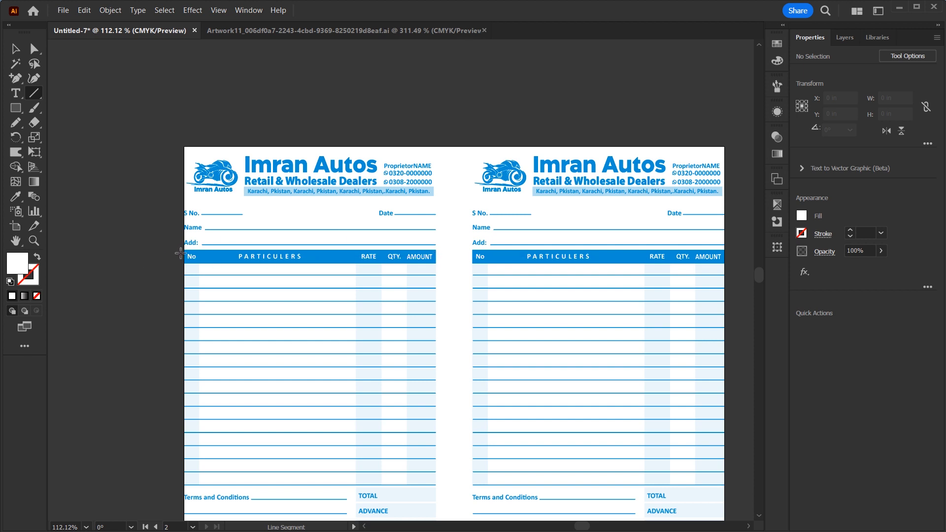
key("ctrl+0")
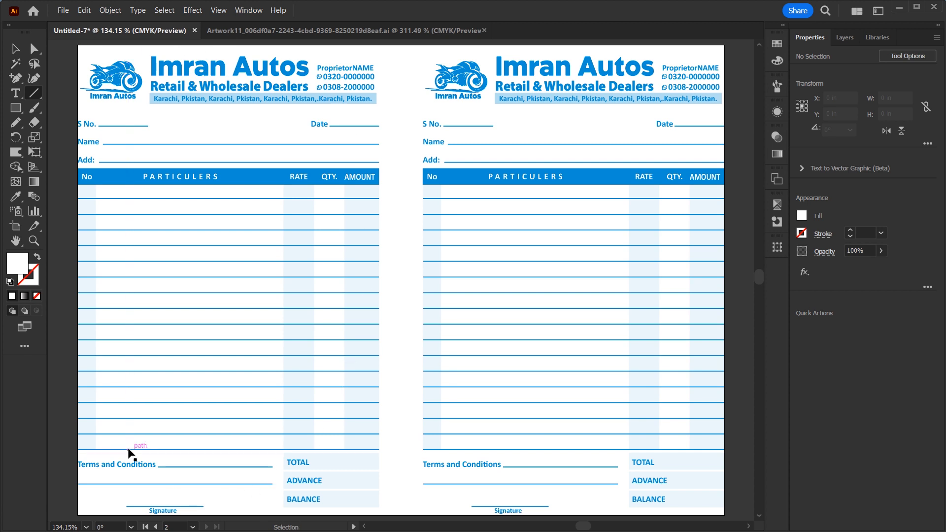
key("ctrl+minus")
key("ctrl+minus")
key("ctrl+minus")
left_click_drag(128, 447, 340, 378)
key("v")
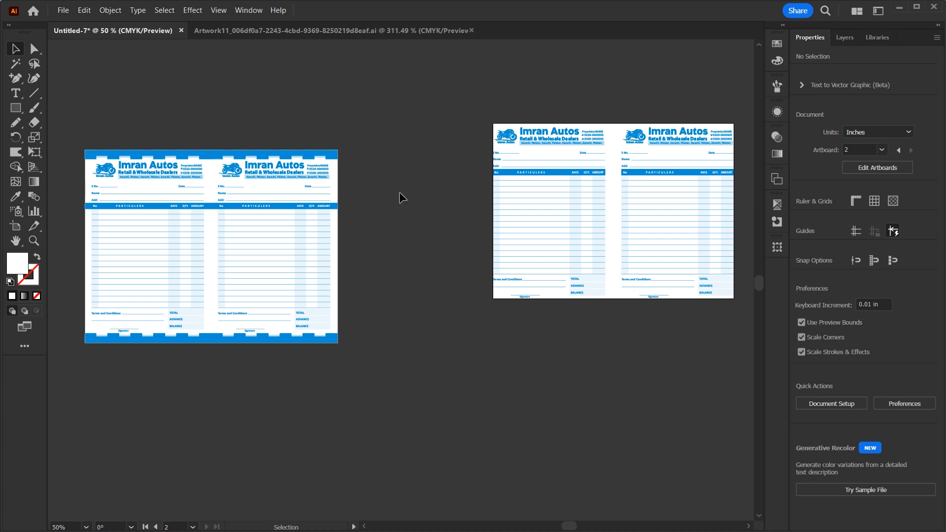
key("z")
left_click_drag(197, 192, 425, 276)
key("v")
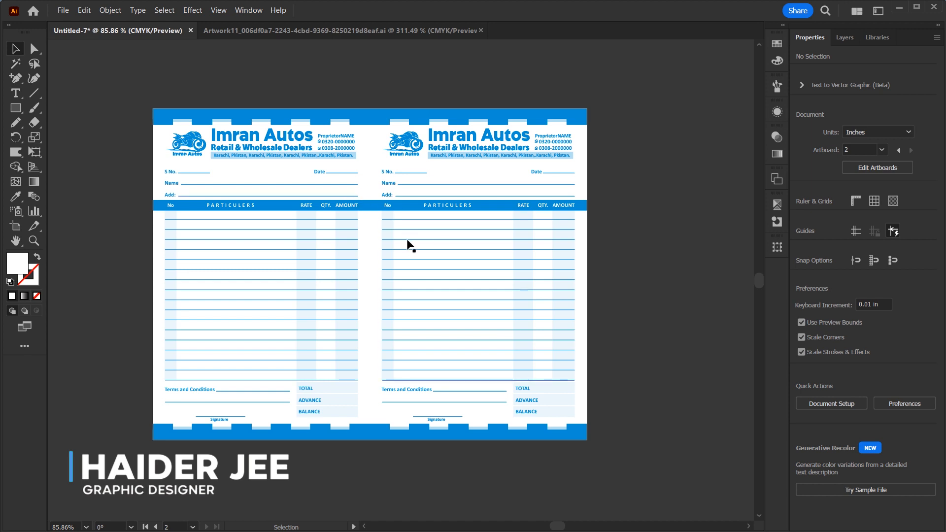
- Check the width and height of the first artboard holding the bordered bills
left_click(472, 149)
left_click(472, 146)
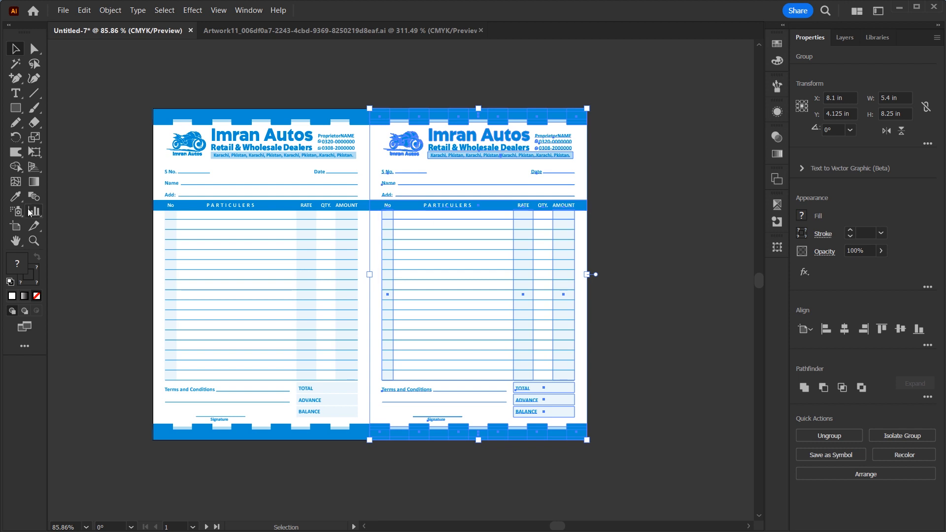
key("shift+o")
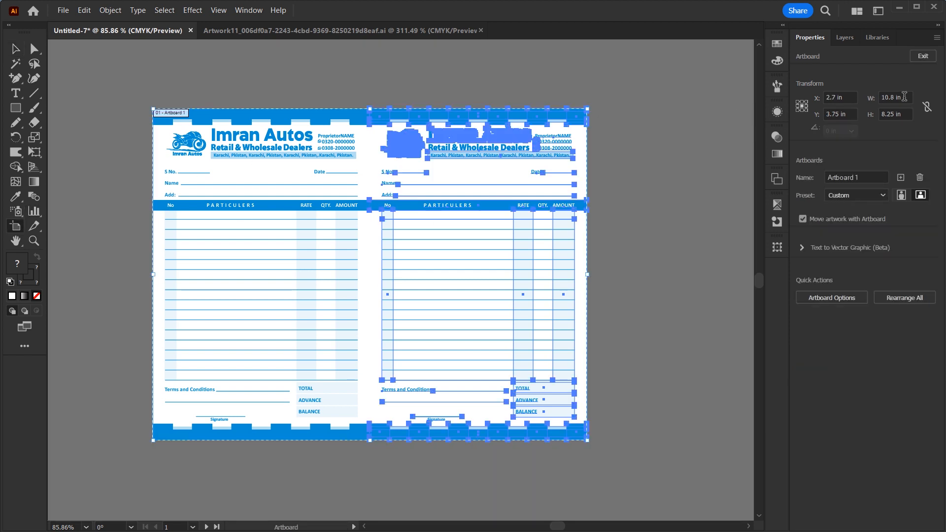
left_click(894, 98)
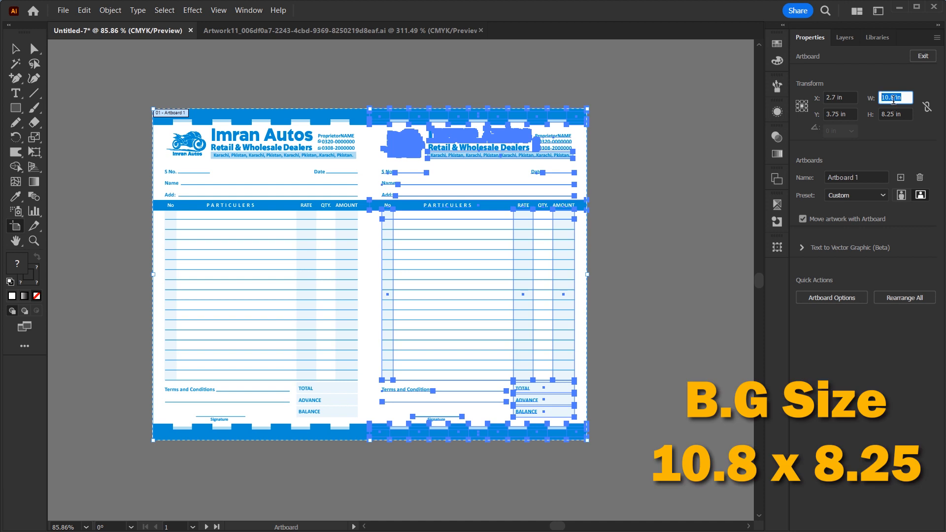
left_click(903, 115)
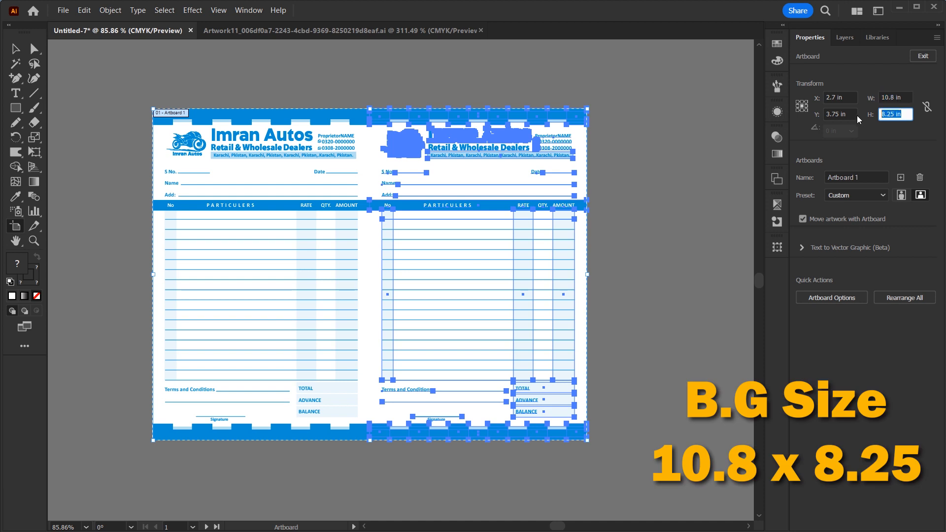
left_click(15, 48)
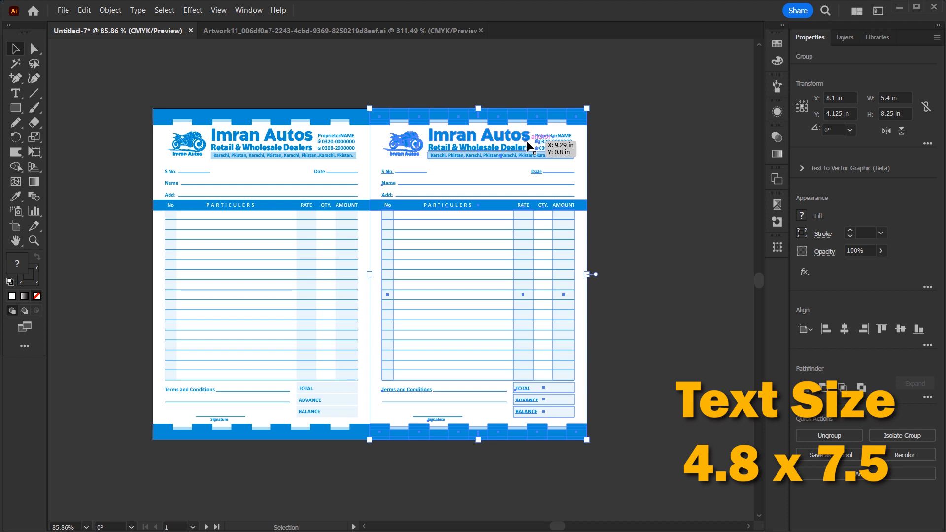
- Set the left borderless bill group's height to 7.5 in and remove the right copy from the second artboard
left_click(657, 226)
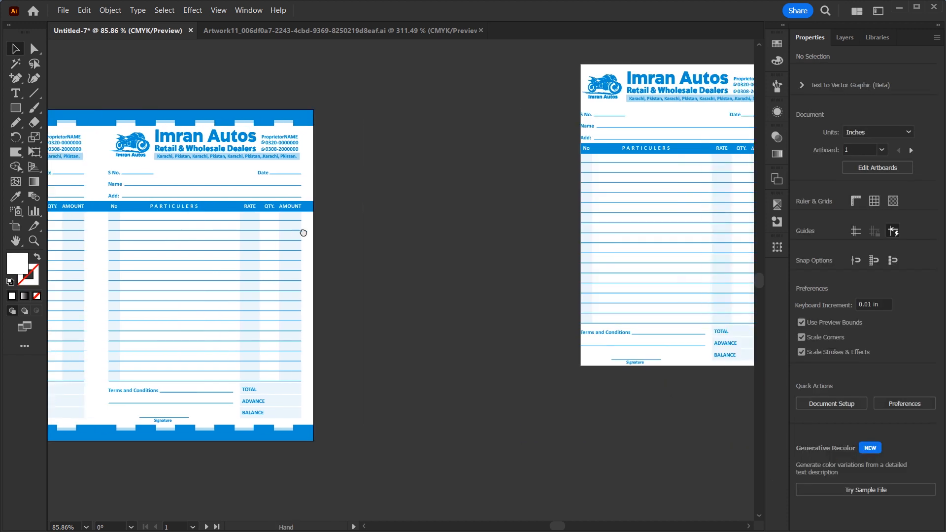
left_click_drag(533, 231, 164, 304)
key("z")
mouse_move(373, 165)
left_mouse_down()
mouse_move(401, 202)
mouse_move(369, 154)
left_mouse_up()
key("v")
left_click(394, 150)
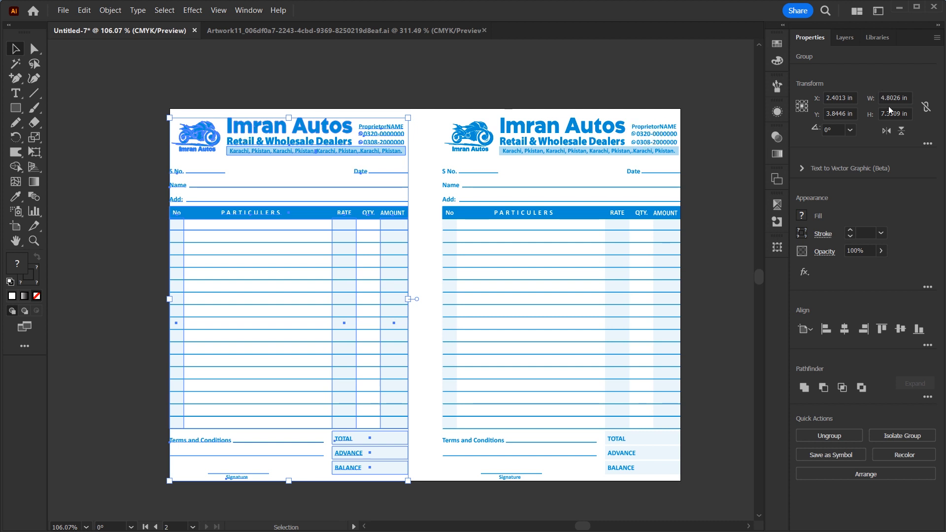
left_click(910, 113)
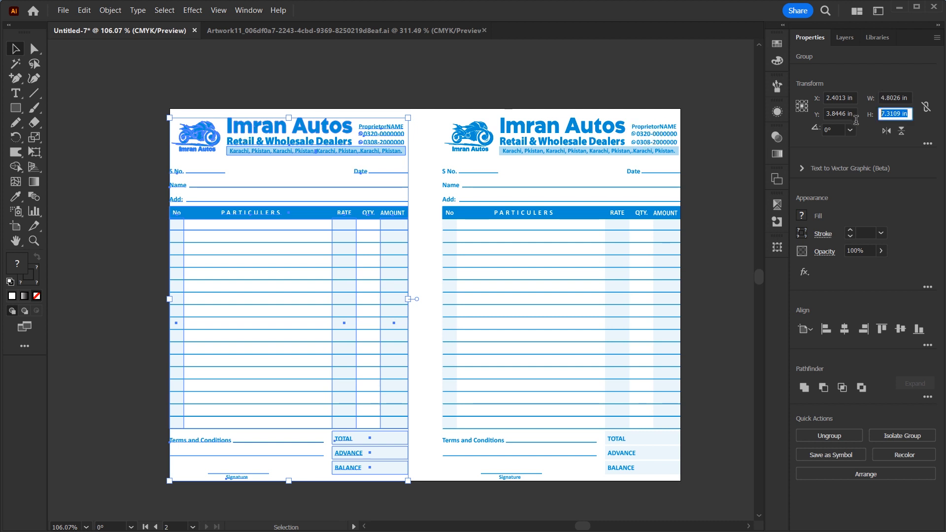
type("7.5")
key("Return")
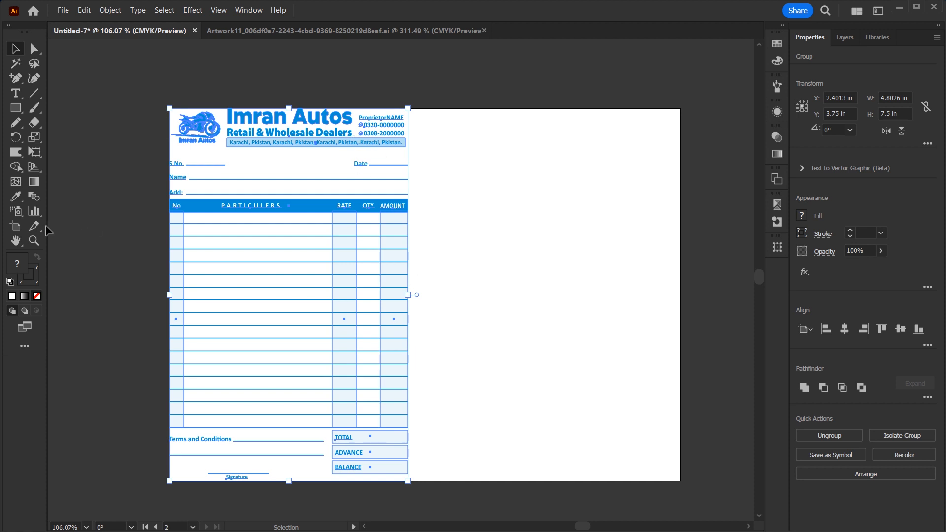
- Resize the second artboard to 4.8 in wide and 7.5 in high
left_click(15, 227)
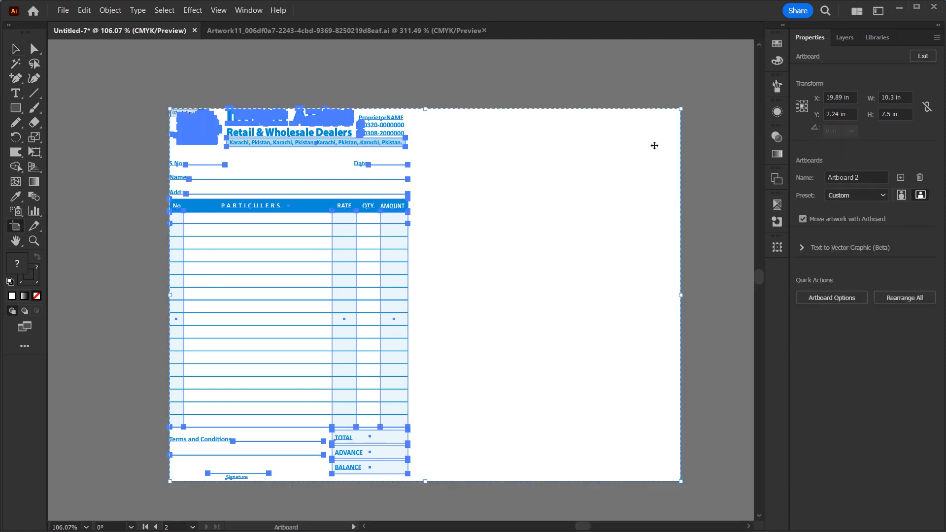
triple_click(902, 97)
type("4.8")
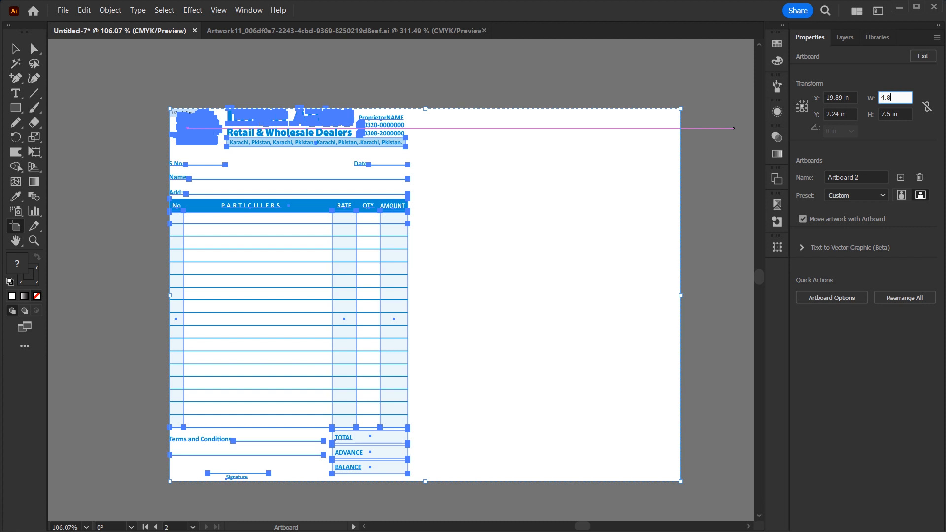
key("Tab")
type("7.5")
key("Return")
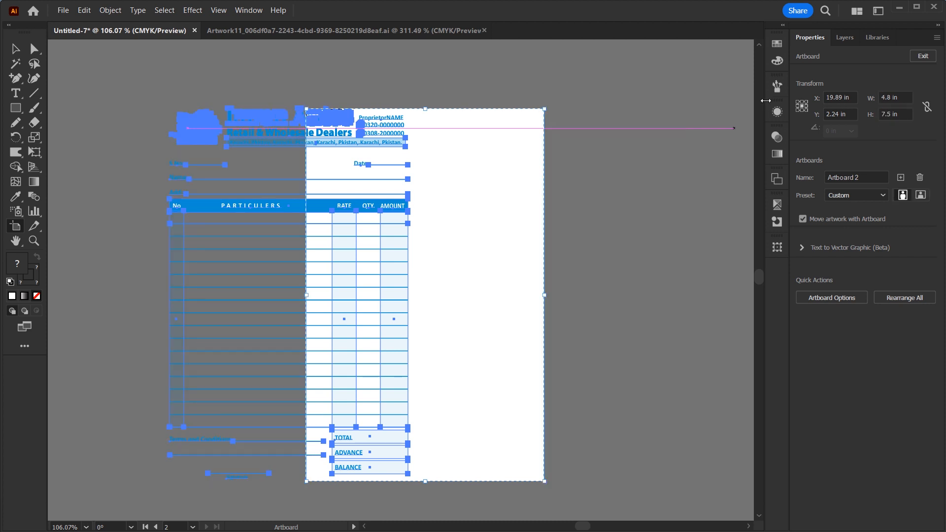
- Move the borderless bill group so it fills the resized second artboard
left_click(15, 48)
left_click_drag(260, 122, 396, 122)
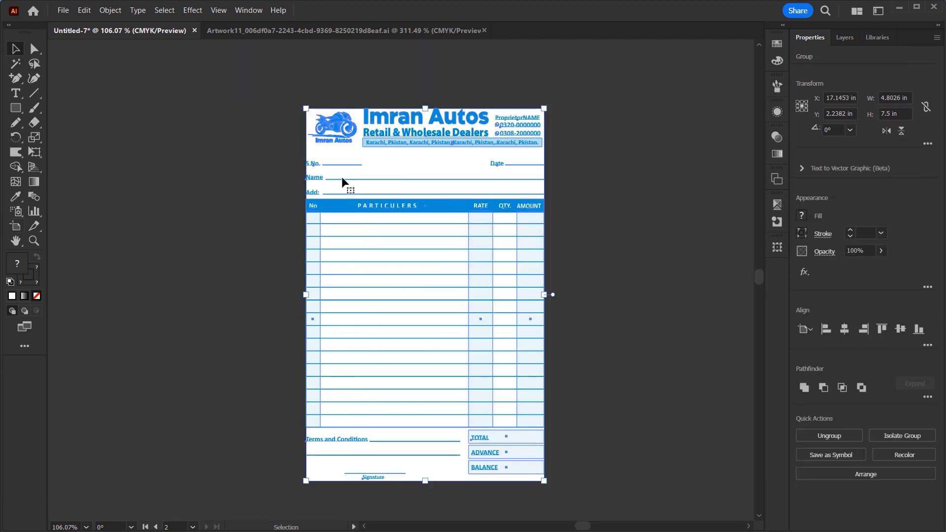
left_click(554, 129)
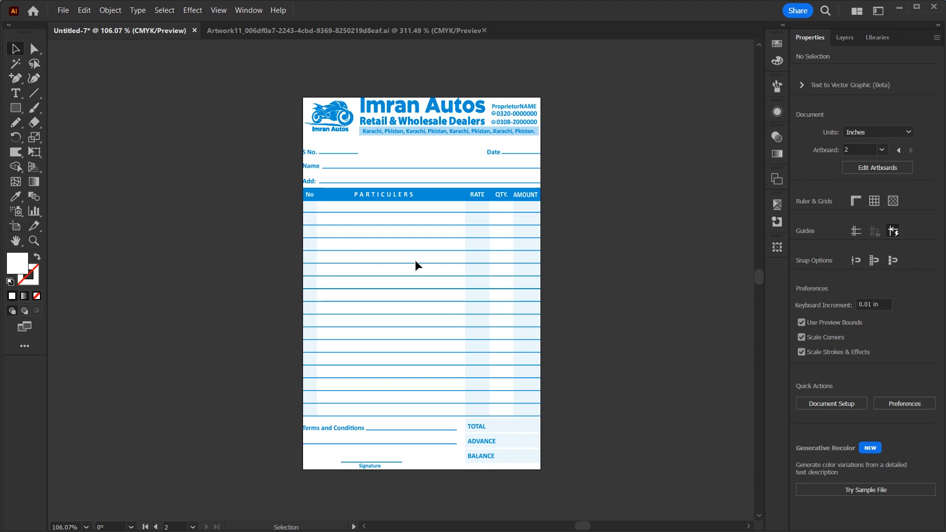
- Set the second artboard's width to 10.3 in, keeping its 7.5 in height
left_click(16, 227)
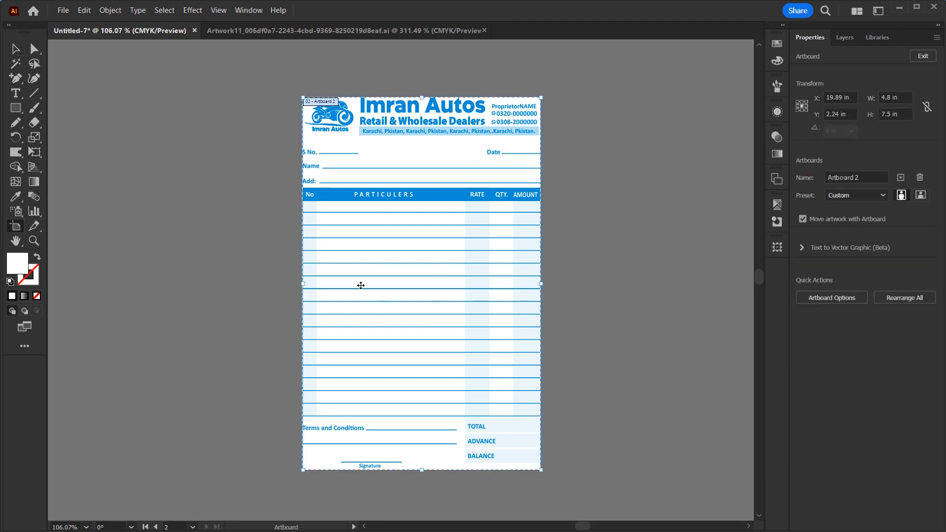
left_click(902, 97)
type("1")
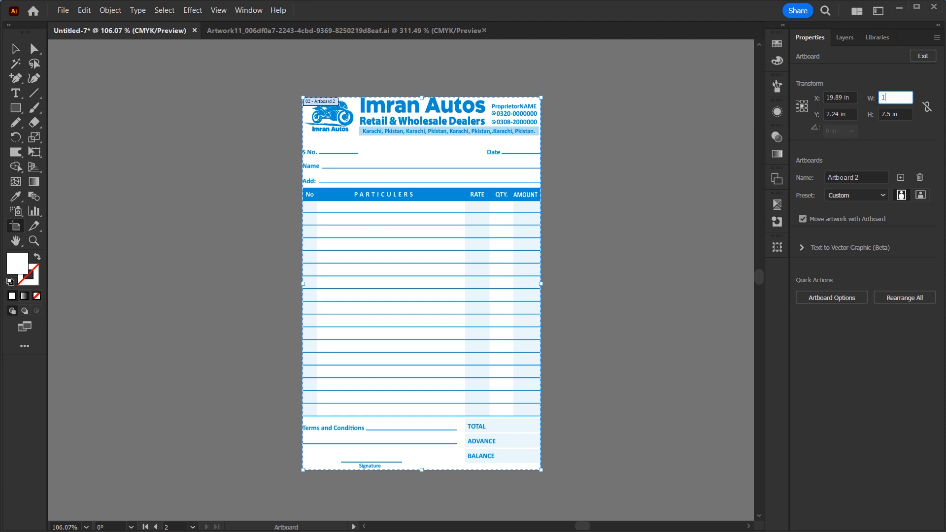
type("0.3")
left_click(900, 116)
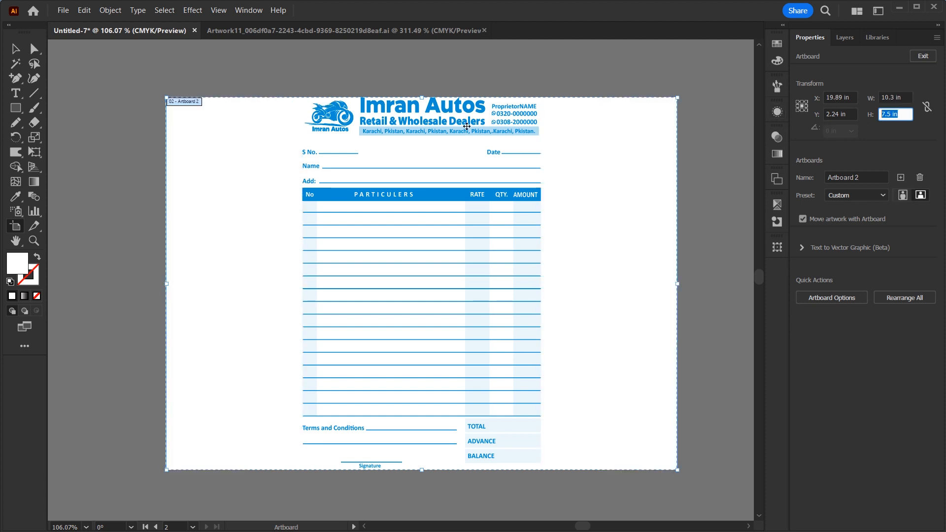
key("Escape")
- Align the borderless bill group to the second artboard's left edge and place a duplicate aligned to its right edge
left_click(397, 125)
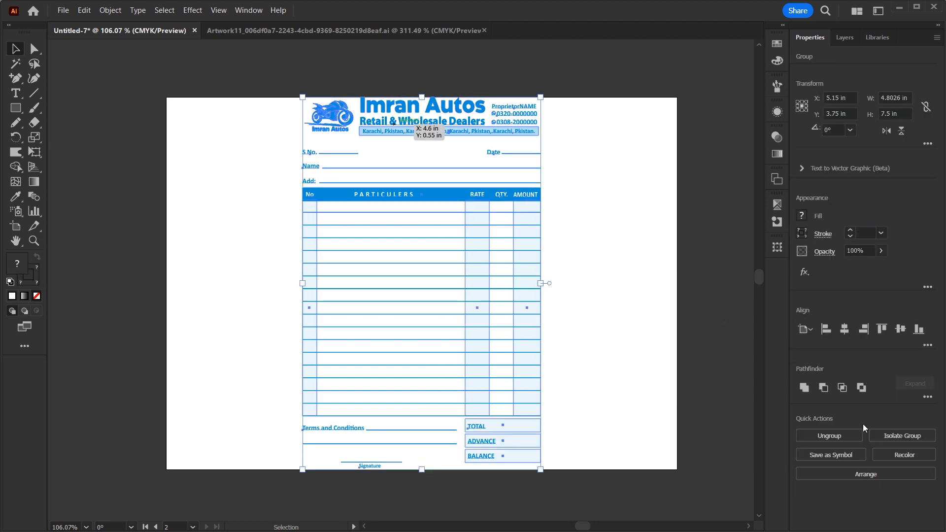
left_click(826, 328)
left_click(566, 318)
left_click_drag(401, 202, 537, 193)
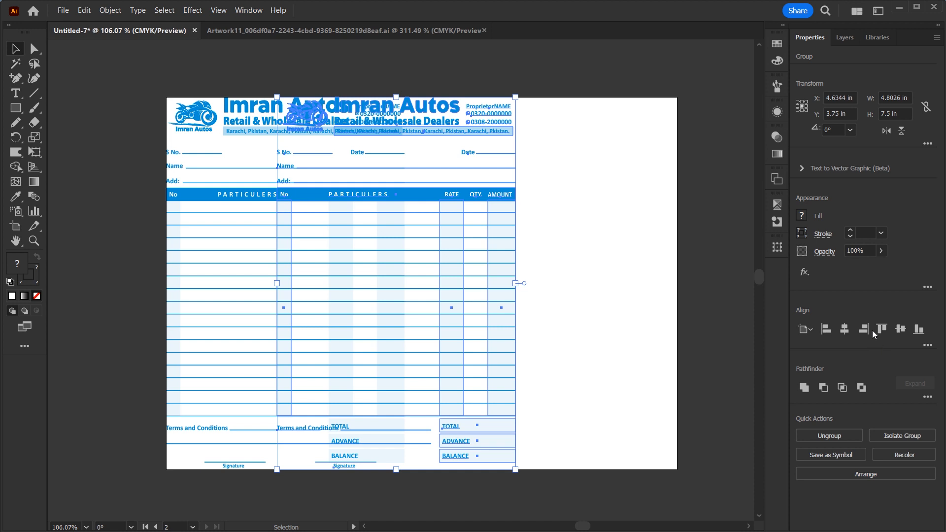
left_click(867, 329)
left_click(722, 302)
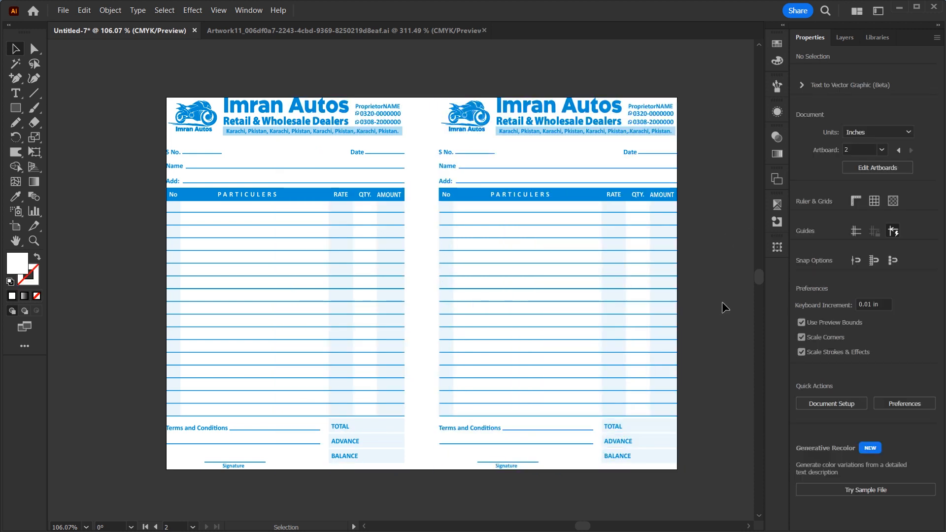
- Create a white rectangle 36 in wide and 23 in high to represent the full paper sheet
scroll(238, 263, "down", 3)
left_click_drag(296, 347, 461, 339)
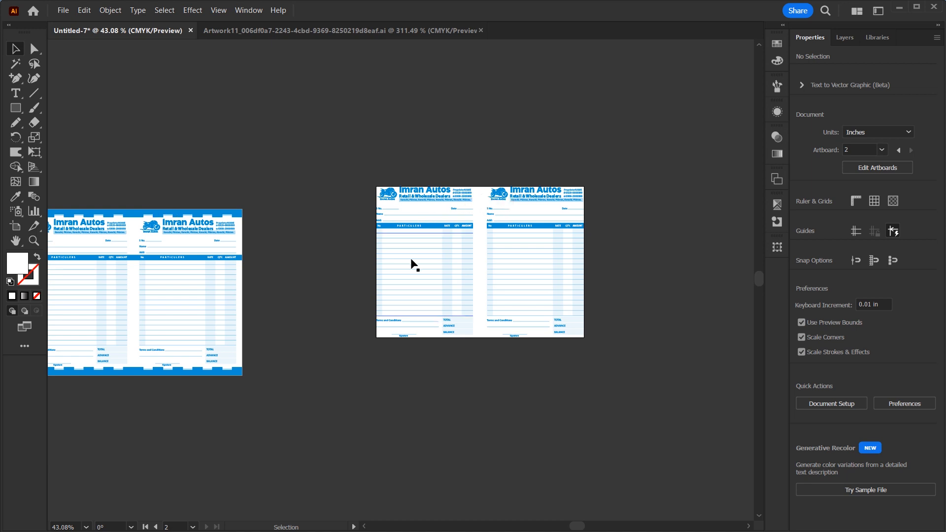
key("space")
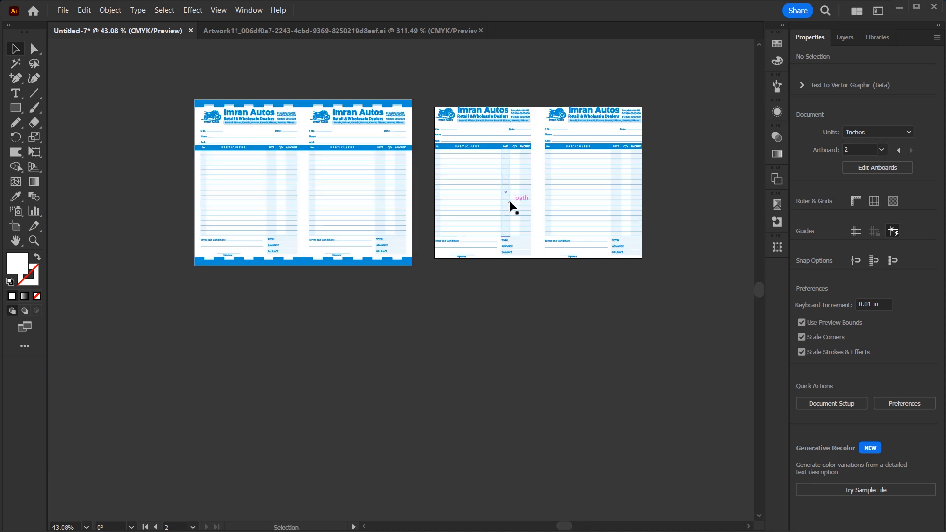
left_click_drag(498, 168, 513, 356)
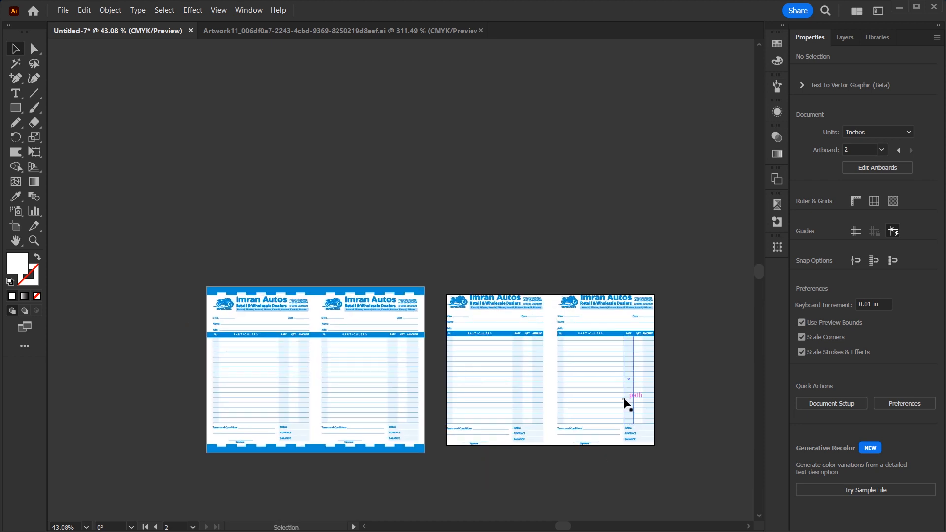
left_click(17, 109)
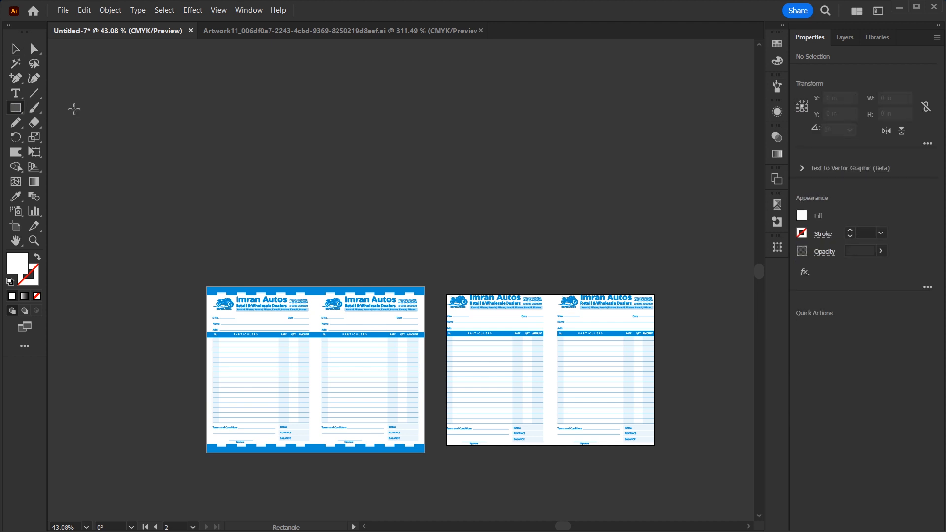
left_click(358, 102)
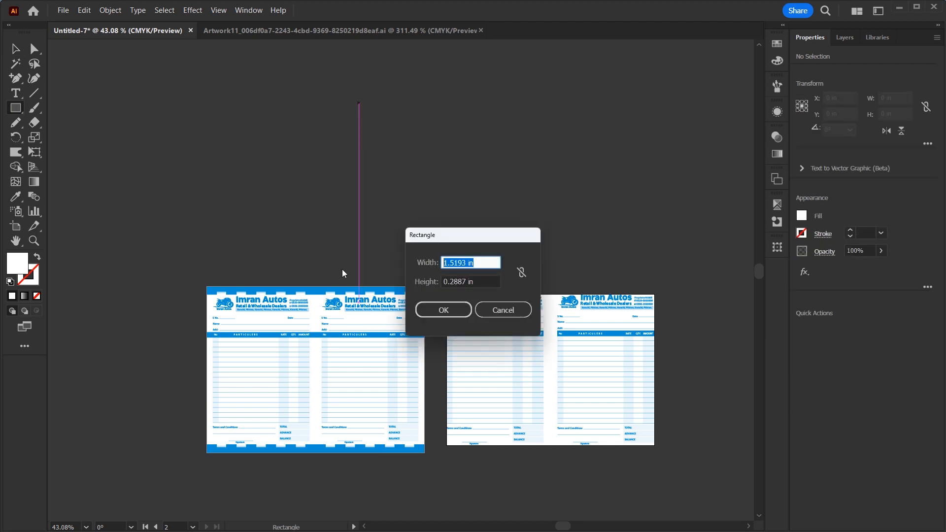
type("36")
key("Tab")
type("23")
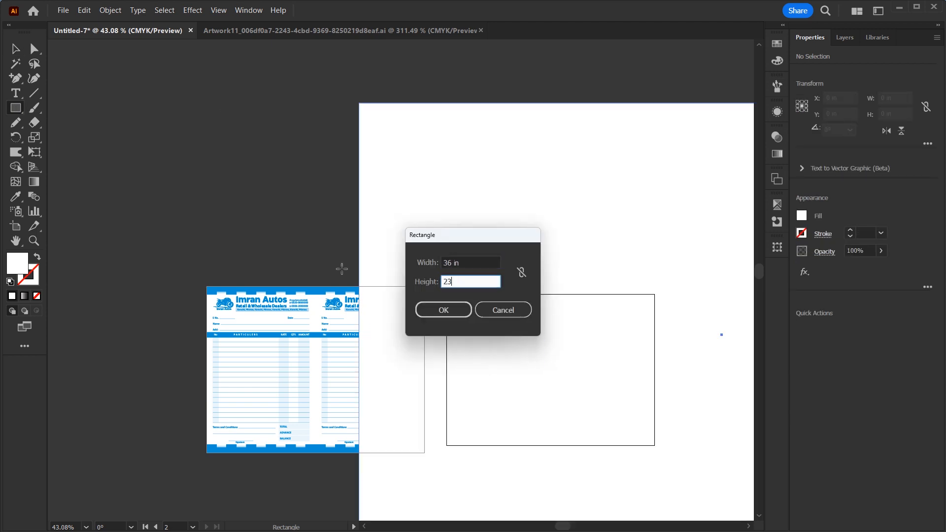
key("Return")
- Move the 36 × 23 in rectangle into the empty space above the two artboards
key("v")
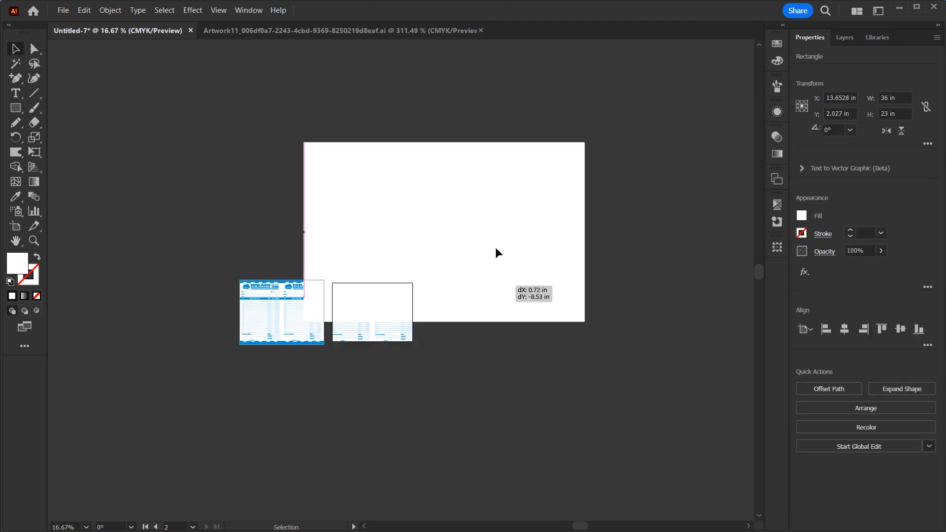
left_click_drag(495, 246, 480, 203)
key("z")
left_click_drag(458, 143, 476, 148)
left_click_drag(468, 188, 477, 198)
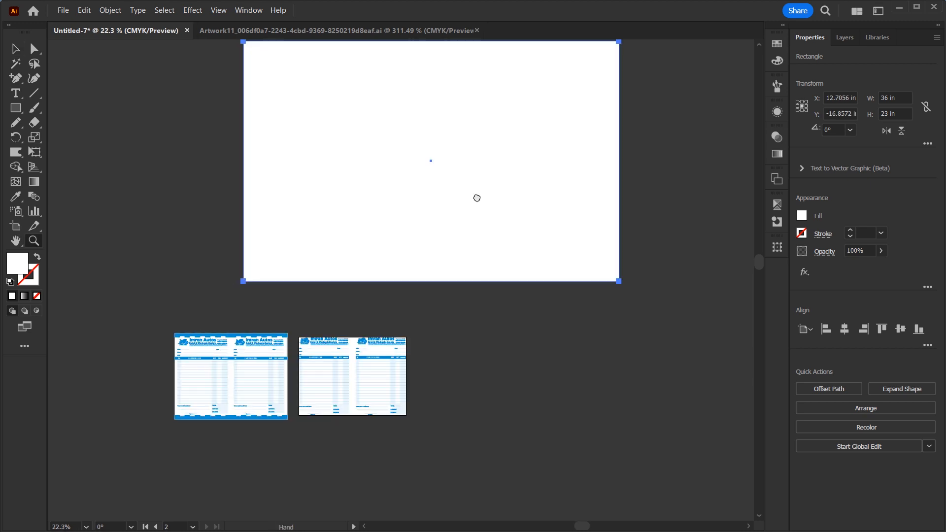
scroll(477, 197, "up", 3)
key("v")
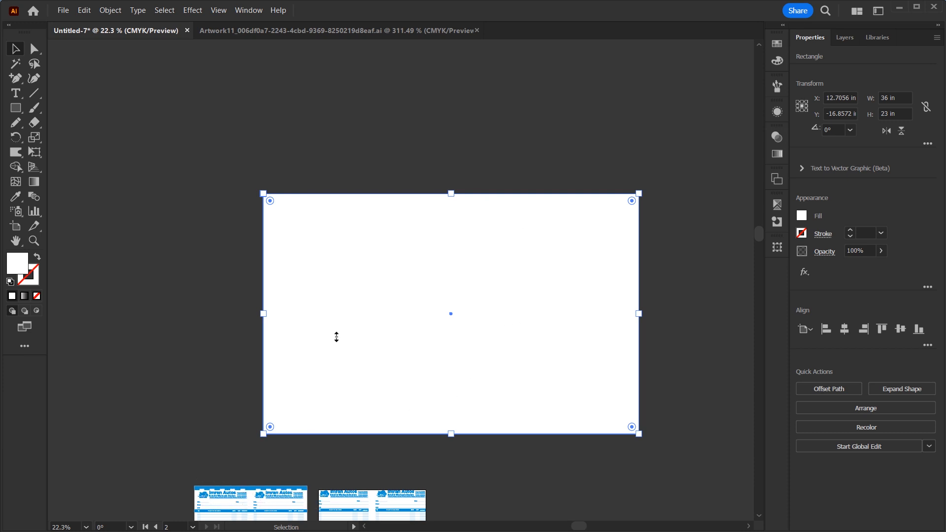
- Split the sheet rectangle into a grid of 2 rows and 4 columns with 0 in gutters
left_click(108, 10)
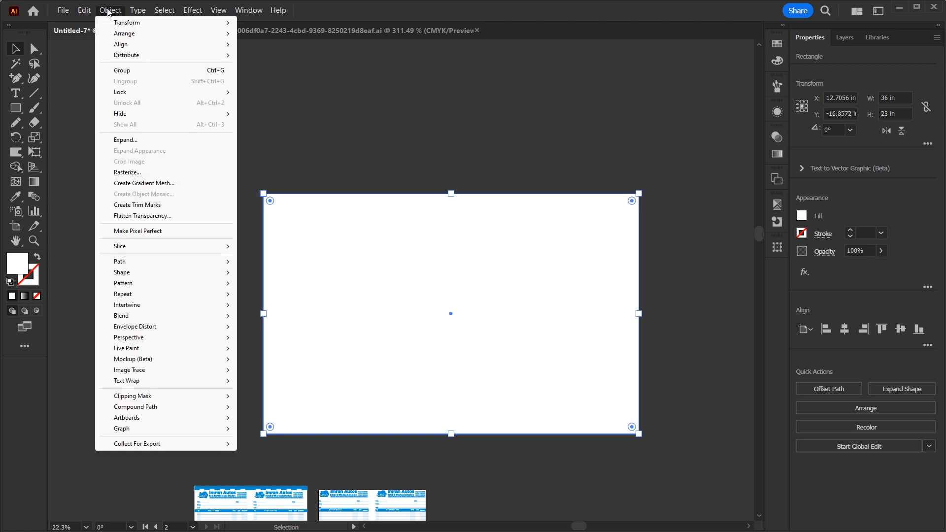
mouse_move(155, 264)
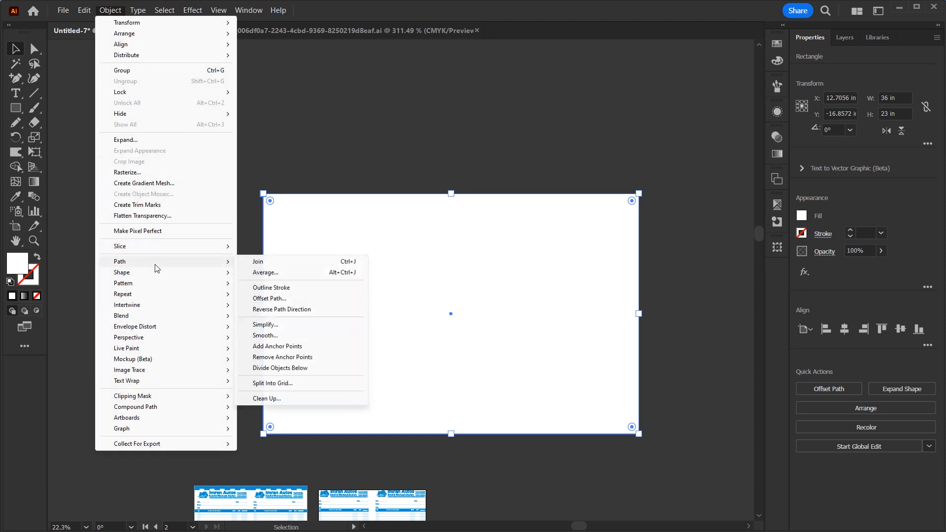
left_click(272, 383)
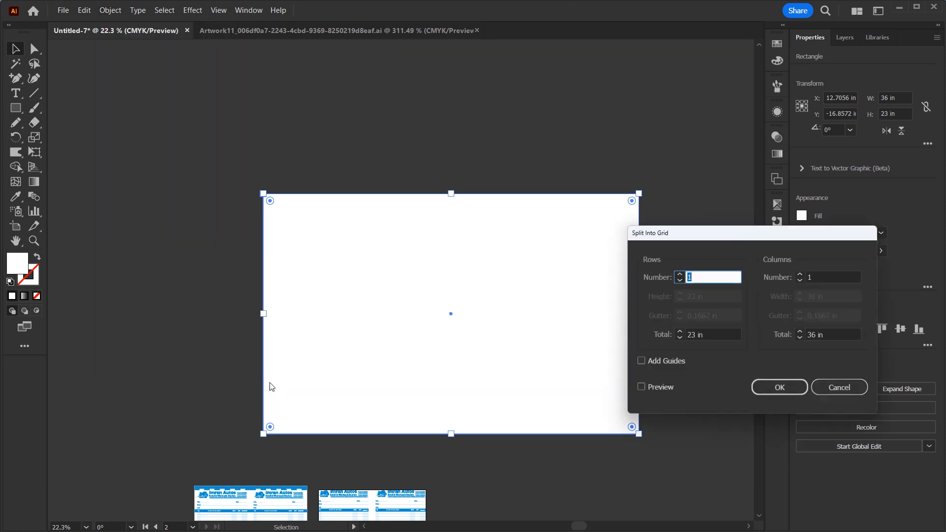
left_click(664, 389)
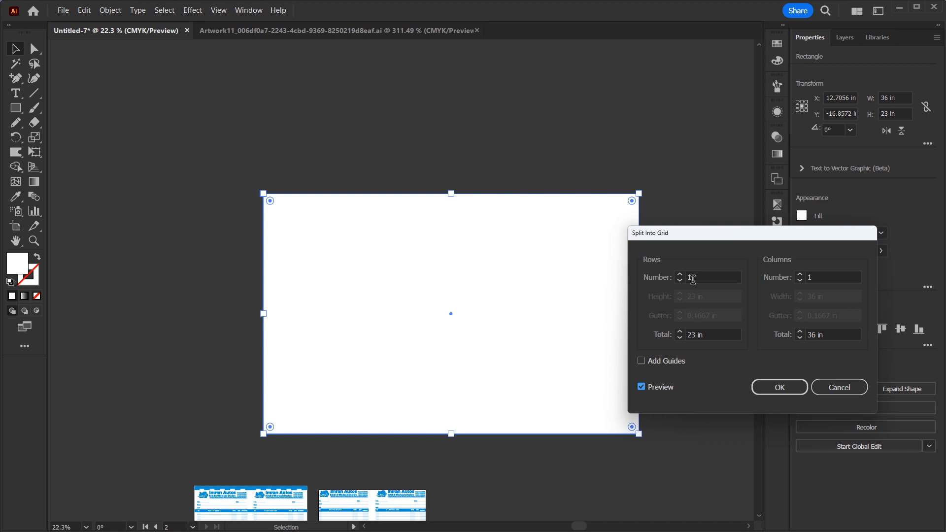
left_click_drag(692, 279, 684, 277)
type("3")
key("Down")
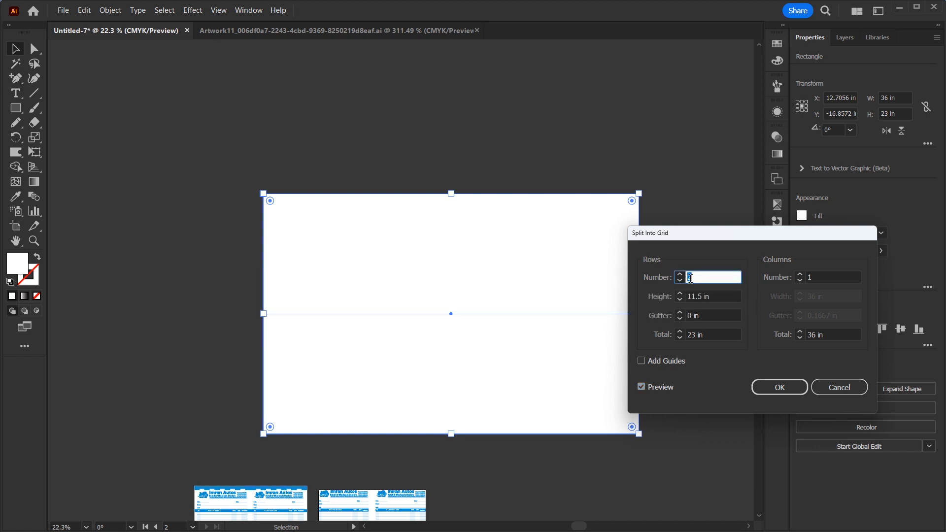
left_click(813, 277)
key("Up")
key("Up")
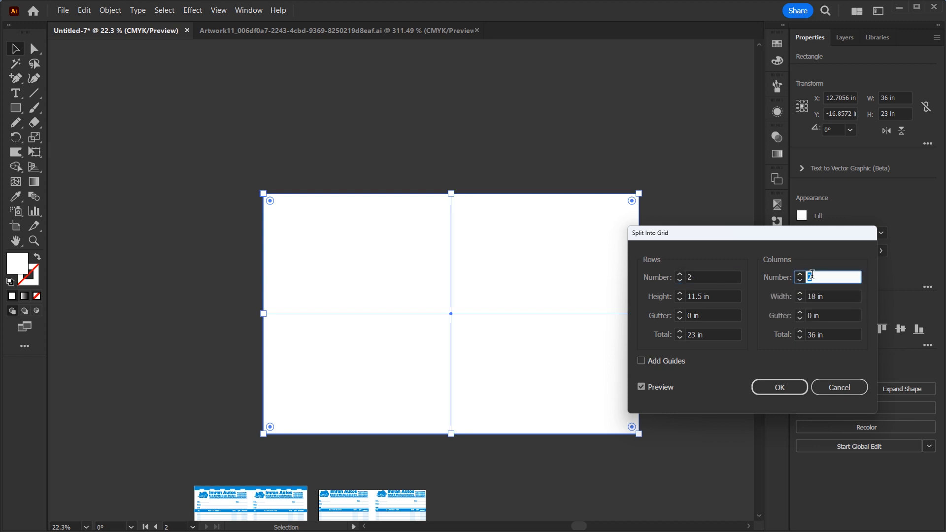
key("Up")
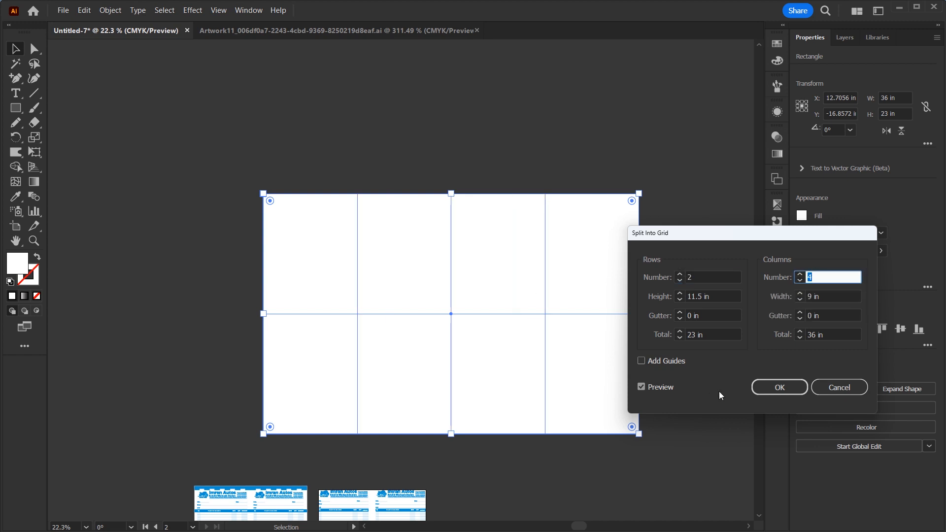
left_click(774, 388)
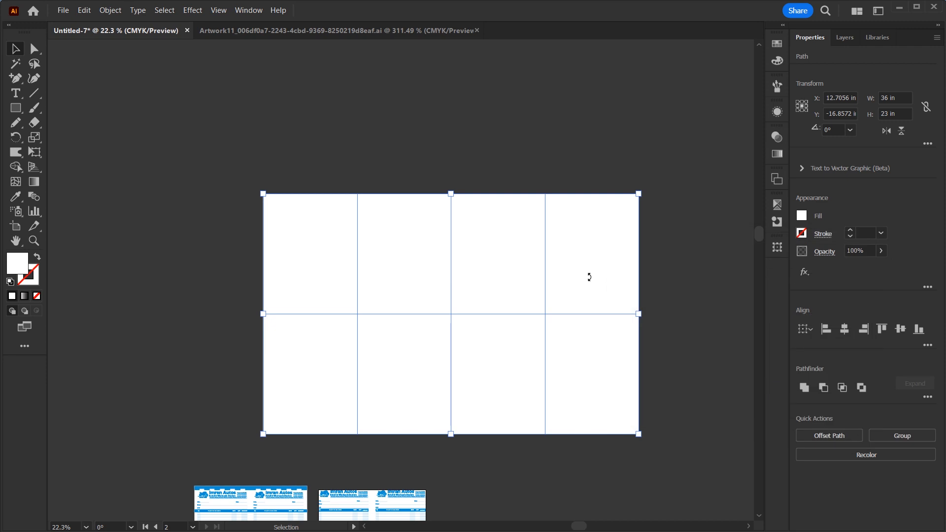
- Spread the eight grid cells apart so each one stands as a separate sheet
left_click(416, 162)
left_click_drag(321, 257, 304, 243)
left_click(407, 249)
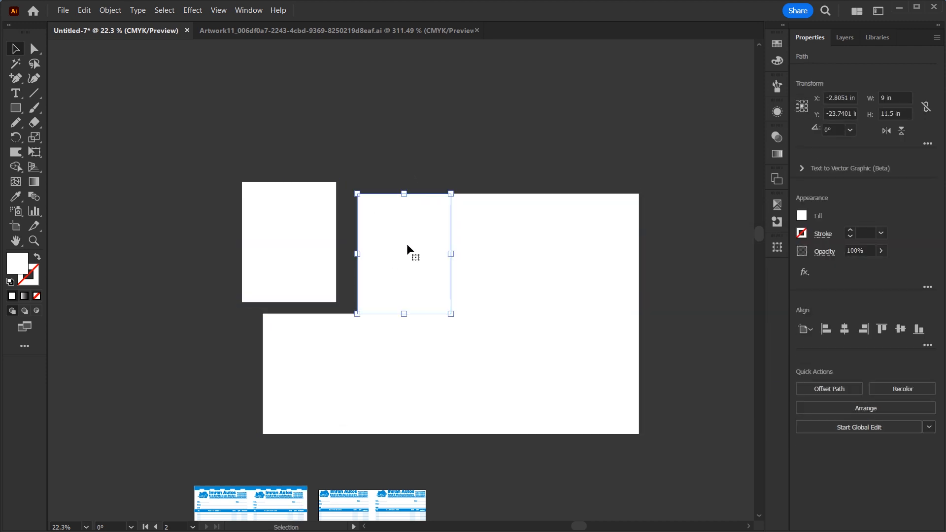
left_click_drag(477, 258, 477, 244)
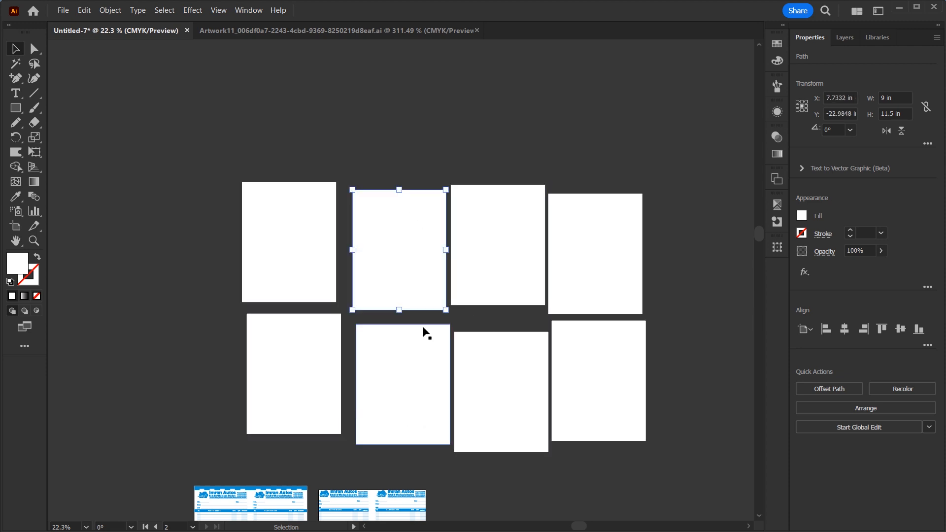
- Set one 9 × 11.5 in cell aside and delete the remaining cells
left_click_drag(403, 266, 133, 376)
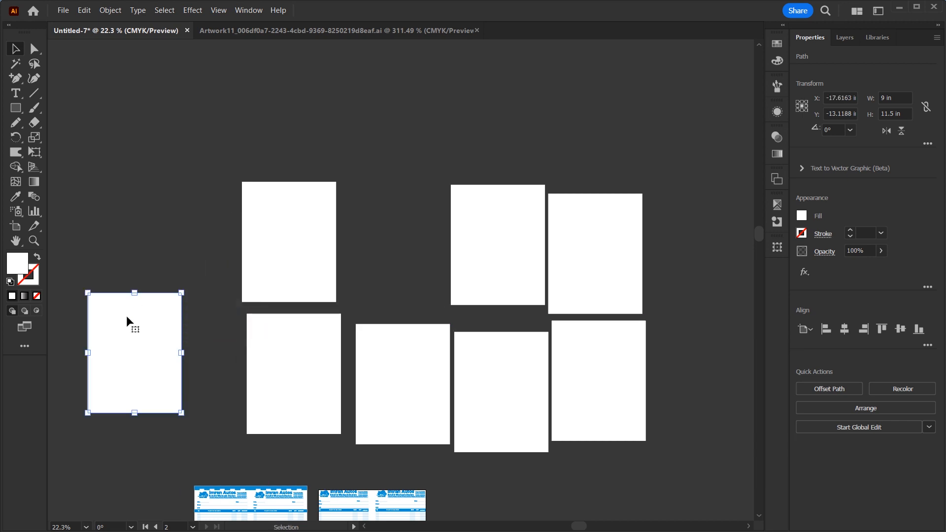
left_click(882, 98)
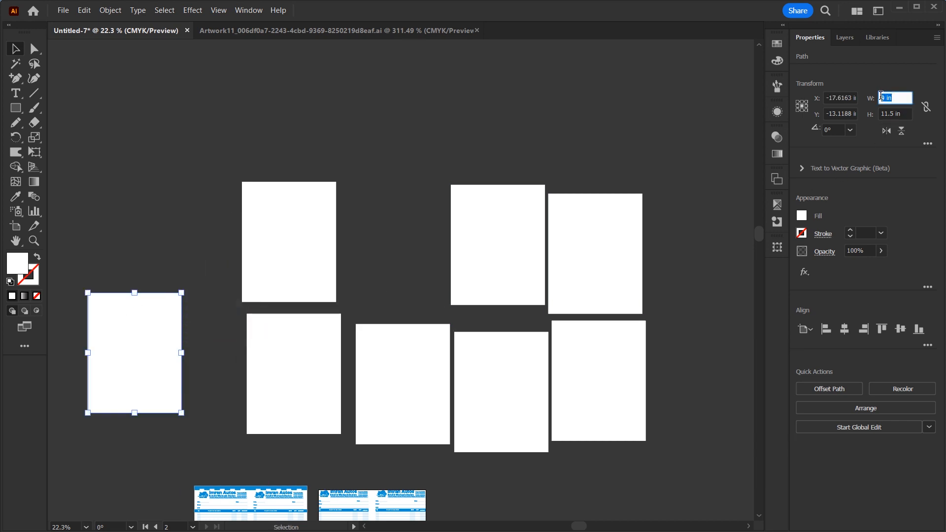
left_click_drag(232, 175, 640, 391)
key("Delete")
- Move the remaining cell beside the second artboard and rotate it to landscape, 11.5 in wide by 9 in high
left_click_drag(341, 432, 385, 224)
left_click_drag(199, 185, 580, 345)
left_click_drag(616, 243, 650, 351)
- Move both borderless bills from the second artboard onto the landscape sheet
key("ctrl+space")
left_click_drag(568, 259, 727, 311)
key("space")
left_click(355, 261)
left_click_drag(354, 261, 673, 203)
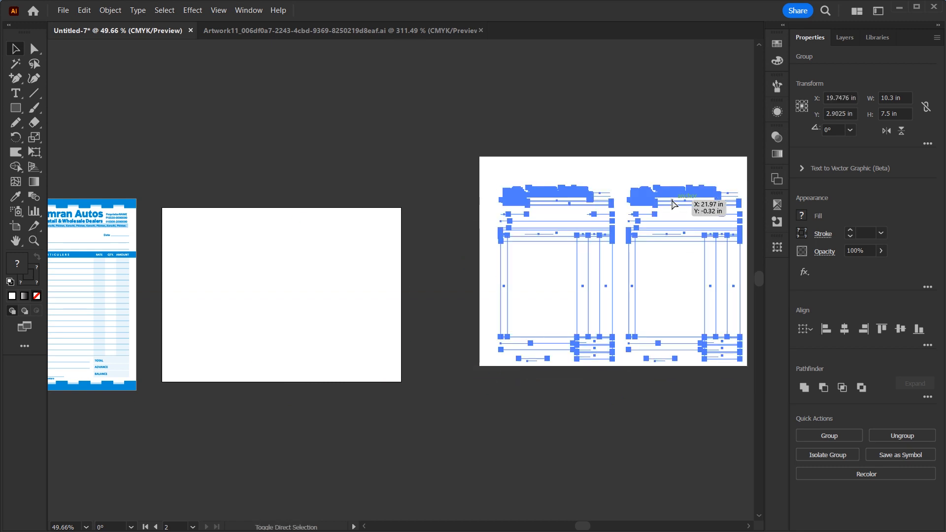
- Centre the two-up bill group horizontally on the 11.5 × 9 in sheet
key("ctrl+space")
left_click_drag(632, 177, 655, 221)
key("space")
left_click_drag(526, 235, 416, 240)
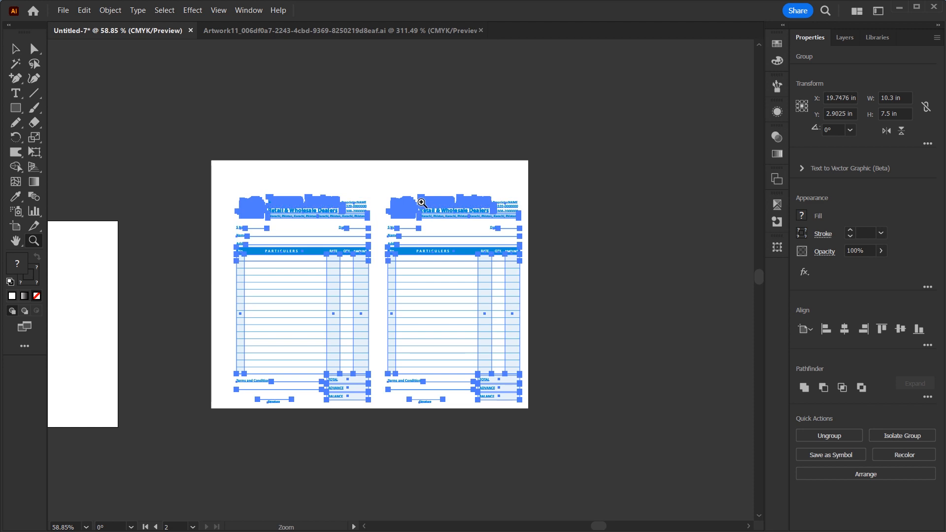
key("v")
key("ctrl+a")
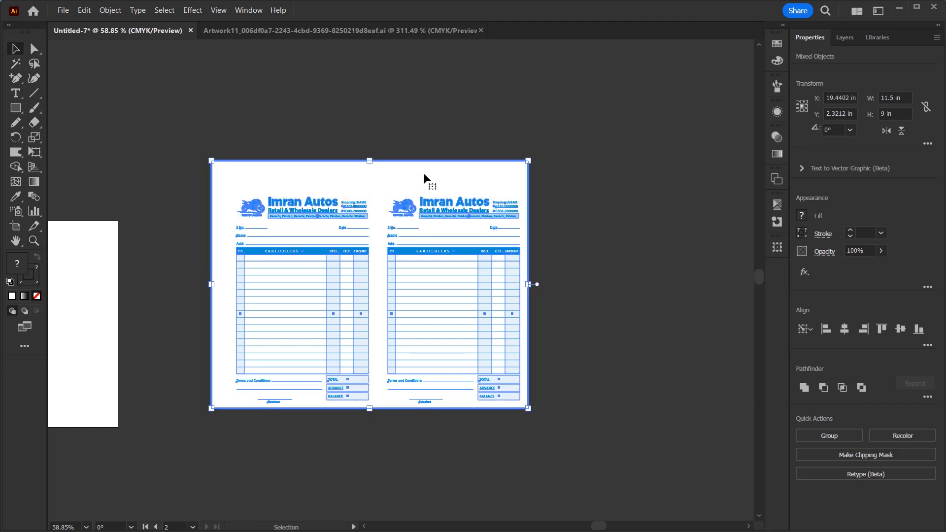
left_click(844, 328)
left_click(485, 446)
- Shift the bill group up by about 0.07 in on the sheet
key("ctrl+space")
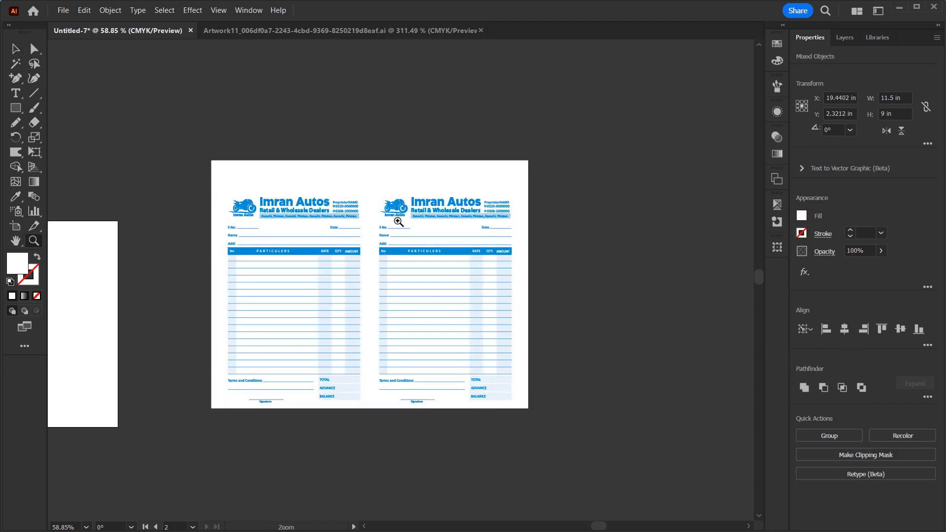
left_click_drag(399, 222, 425, 253)
left_click(304, 148)
left_click_drag(306, 152, 306, 153)
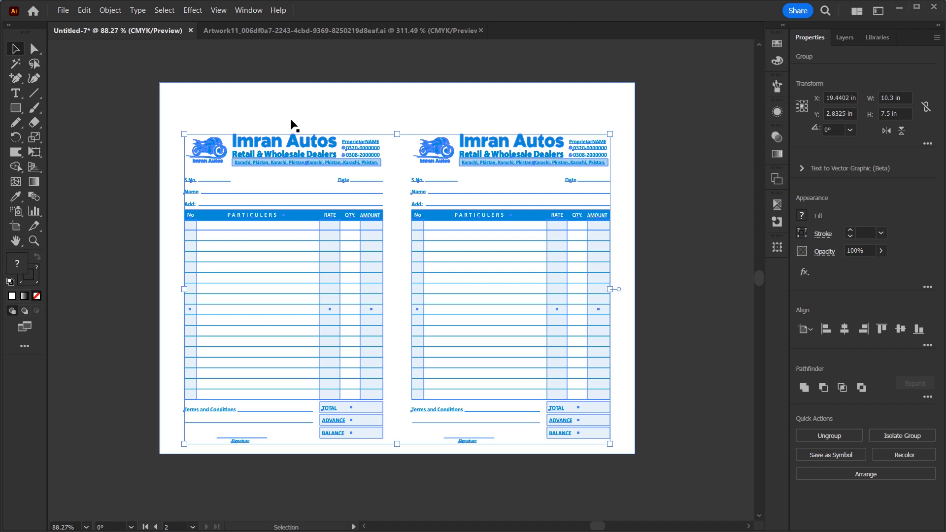
- Draw a rectangle about 0.53 in wide and 1.26 in high between the left bill's heading and the sheet's top edge
left_click(19, 108)
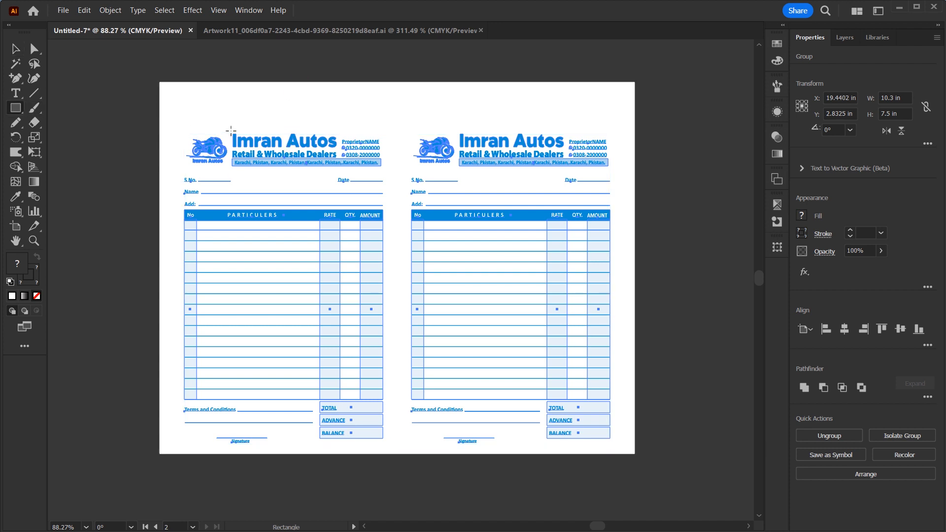
mouse_move(232, 132)
left_mouse_down()
mouse_move(271, 82)
mouse_move(255, 82)
left_mouse_up()
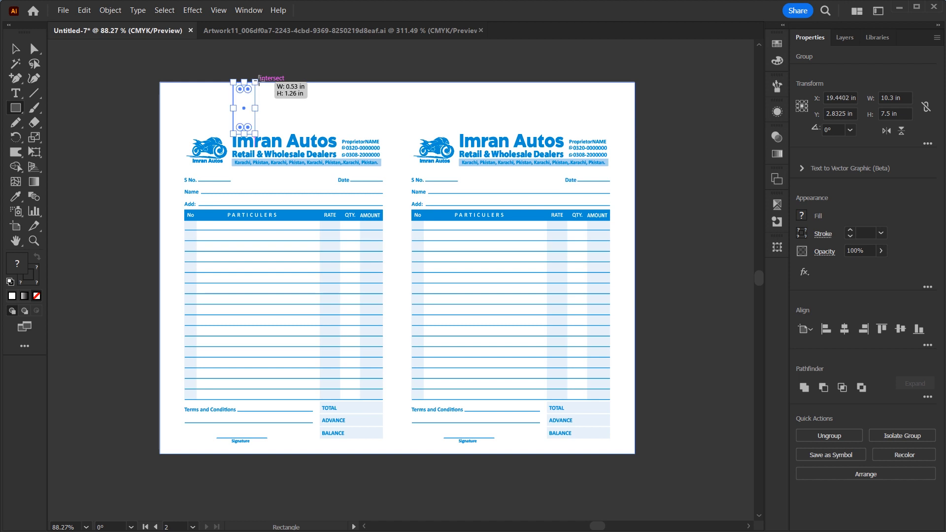
key("v")
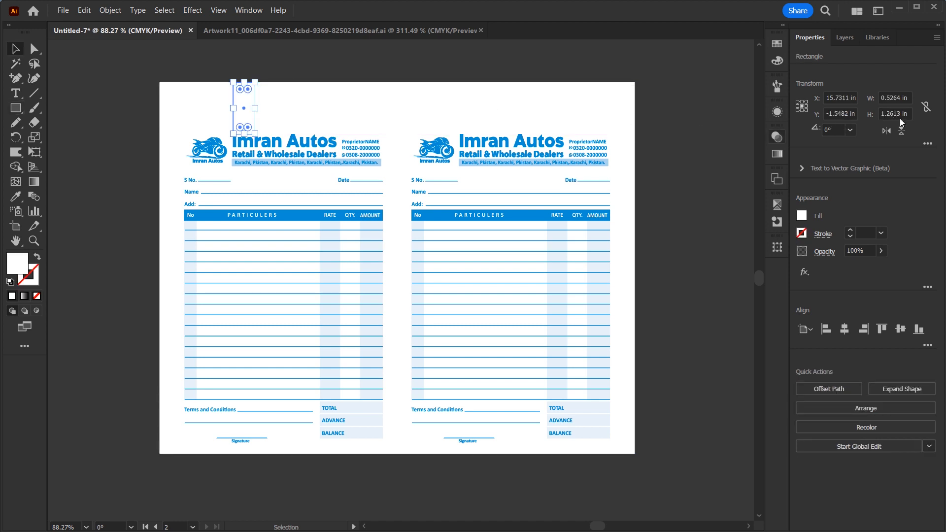
- Fill the rectangle above the left bill's heading with pink
left_click(778, 44)
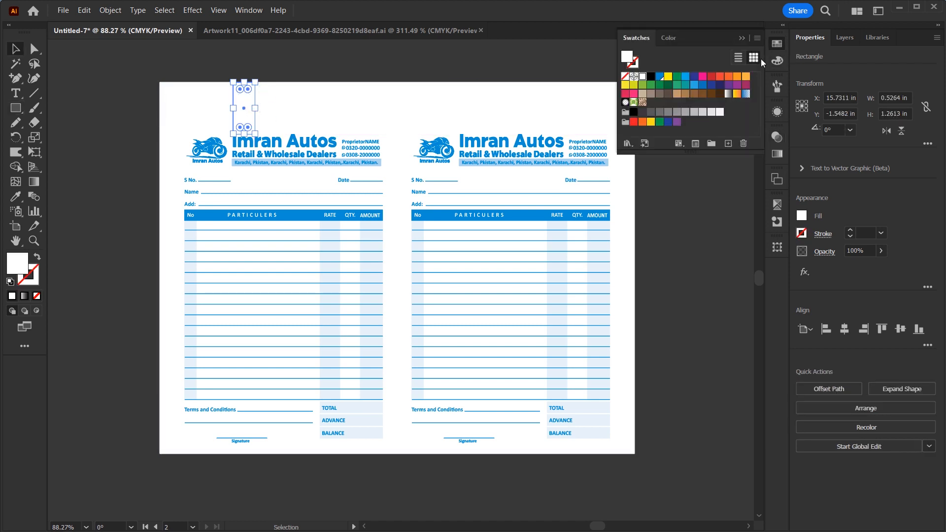
left_click(703, 78)
left_click(284, 170)
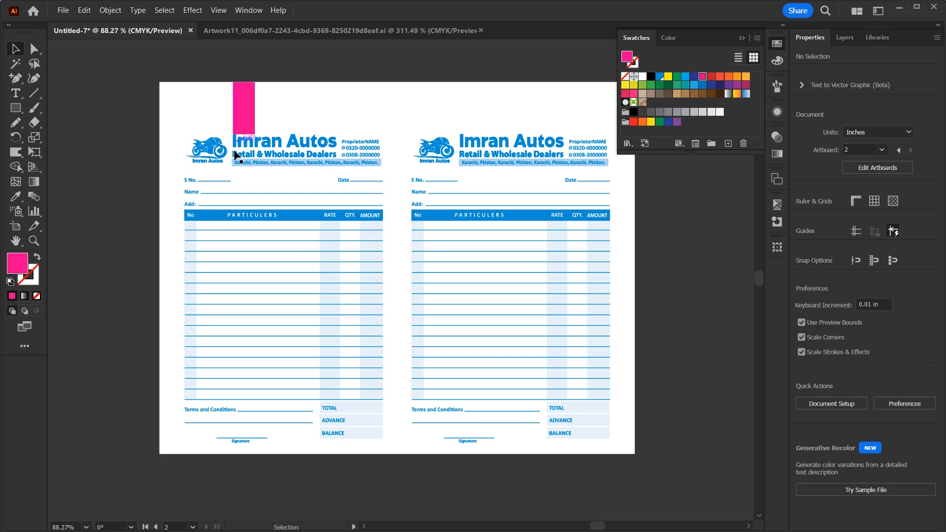
- Draw a pink rectangle about 0.70 in wide and 0.47 in high spanning the gap between the two bills' tables
key("z")
mouse_move(377, 200)
left_mouse_down()
mouse_move(470, 277)
mouse_move(482, 266)
left_mouse_up()
key("m")
left_click_drag(452, 222, 390, 262)
key("z")
left_click(400, 213)
key("v")
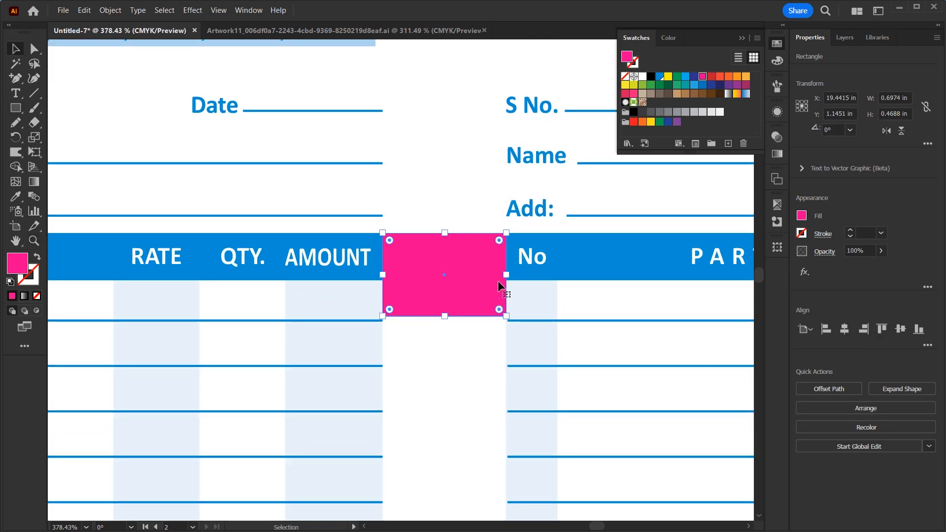
- Halve the gap rectangle's width to about 0.35 in and place a copy diagonally below it against the right bill
left_click_drag(506, 279, 425, 278)
left_click_drag(404, 270, 443, 261)
left_click_drag(437, 258, 490, 277)
left_click(411, 255, "shift")
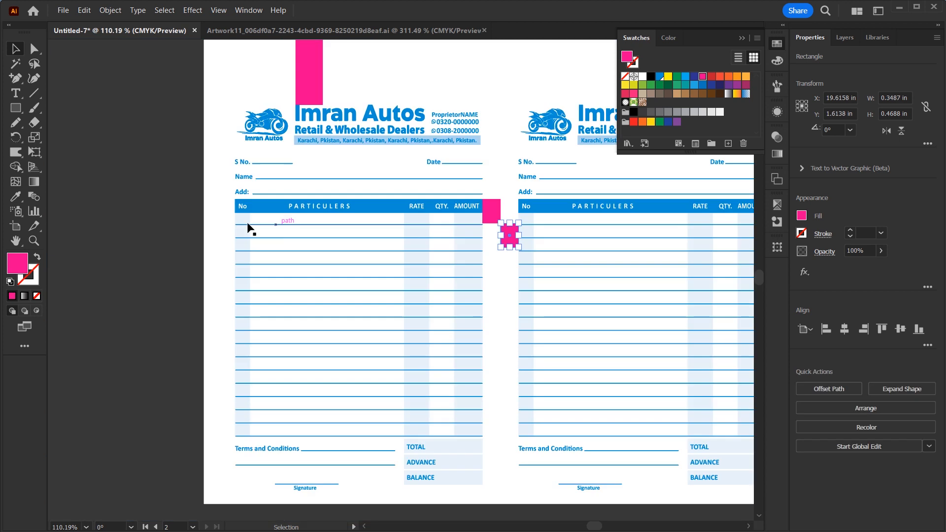
- Copy the half-gap spacer to the outer left edge of the left bill's table header
left_click(491, 219)
left_click_drag(492, 220, 222, 231)
left_click(226, 301)
key("ctrl+minus")
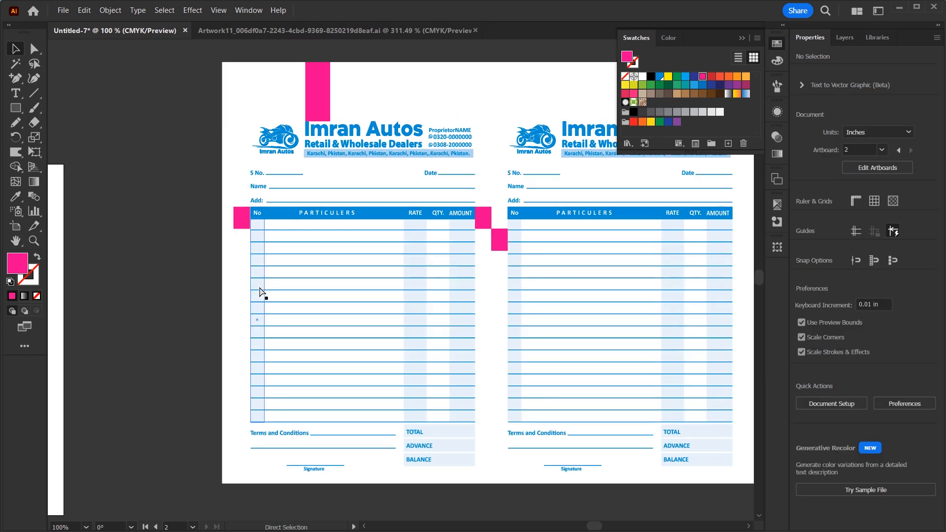
- Draw a rectangle about 5.51 in wide and 8.76 in high over the left bill, spanning the outer edges of both side spacers
left_click(17, 109)
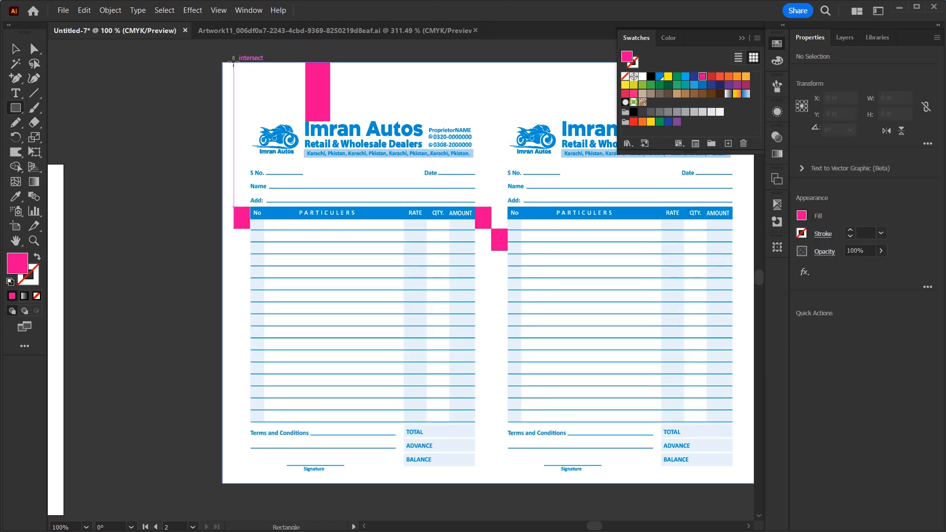
left_click_drag(233, 62, 490, 468)
left_click_drag(363, 468, 365, 482)
left_click_drag(363, 62, 399, 72)
- Delete the pink rectangle above the left bill's heading and the spacer touching the right bill
key("v")
left_click(314, 67)
key("Delete")
left_click(502, 244)
key("Delete")
- Clip the white sheet and the left bill to the large rectangle with a clipping mask
left_click(435, 245)
left_click(592, 157)
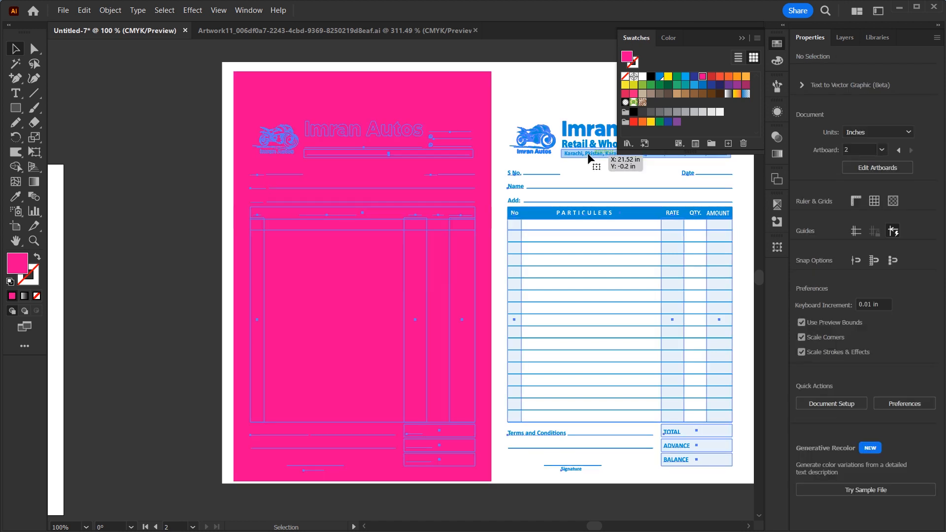
left_click_drag(199, 105, 488, 490)
key("ctrl+7")
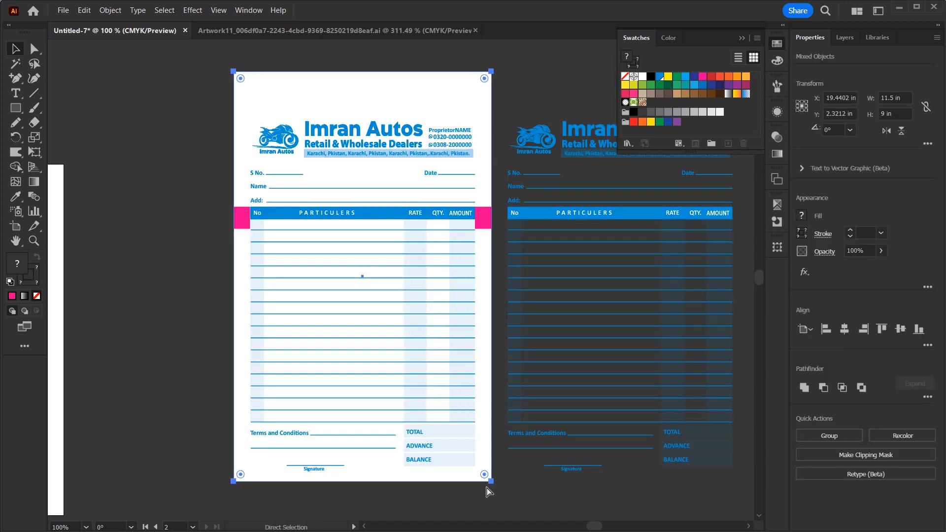
- Delete the two pink side spacers beside the clipped bill's table header
double_click(489, 218)
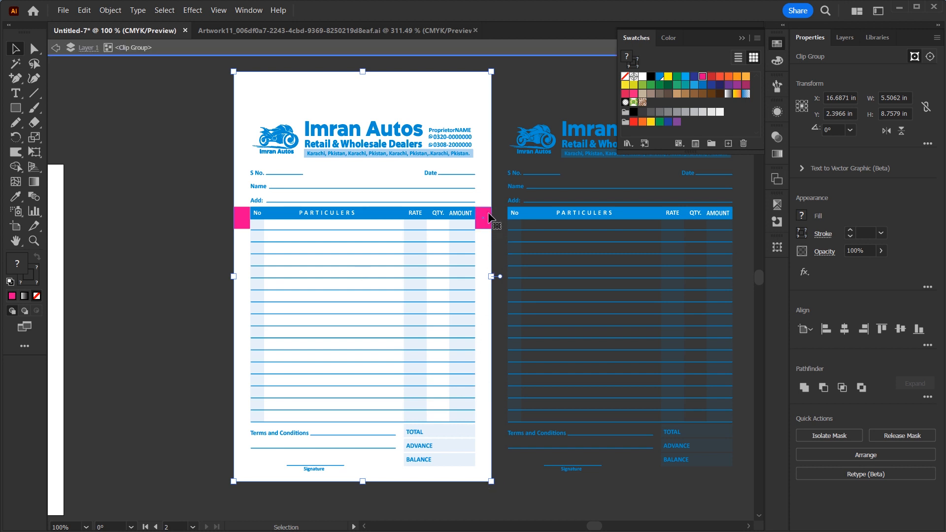
left_click(485, 220)
key("Delete")
left_click(245, 223)
key("Delete")
key("Escape")
- Move the clipped bill about 1.7 in left, away from the remaining unclipped bill
key("ctrl+minus")
key("ctrl+minus")
left_click_drag(348, 168, 406, 192)
left_click_drag(405, 228, 332, 258)
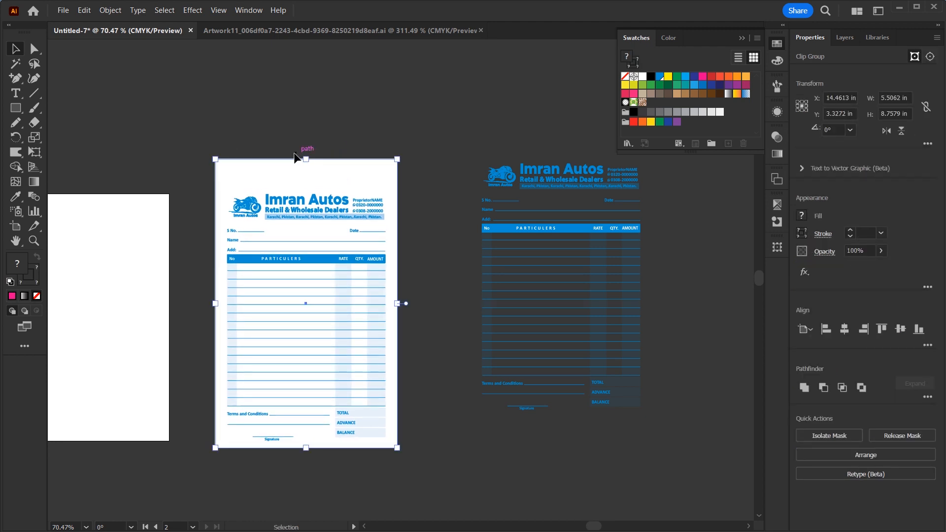
left_click_drag(318, 262, 336, 223)
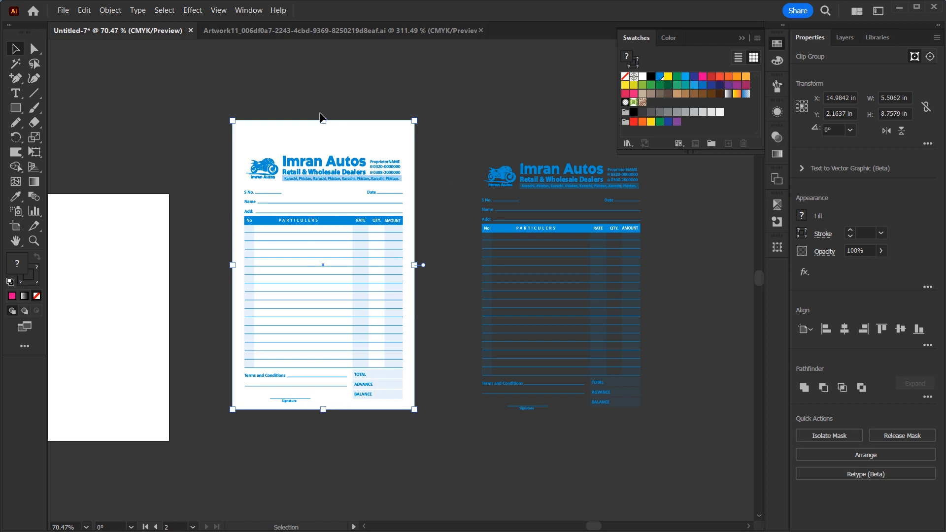
key("z")
left_click(327, 238)
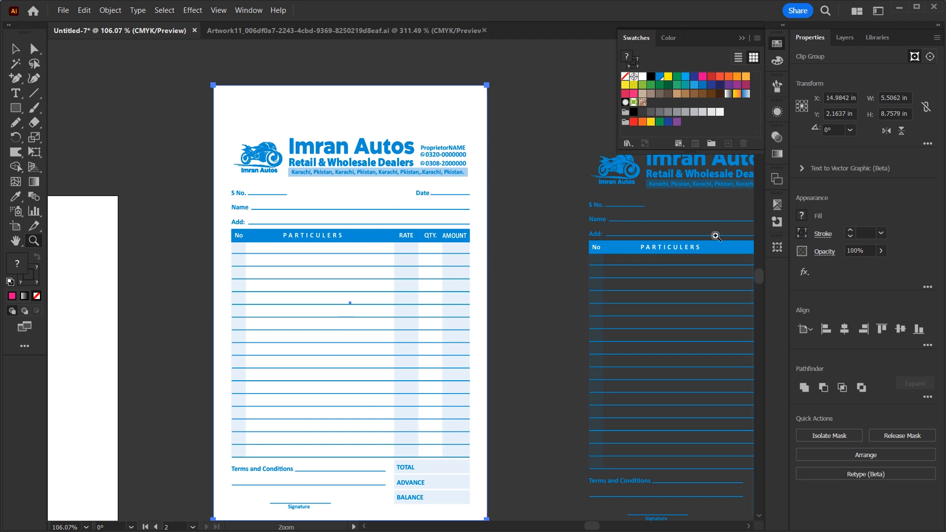
- Resize Artboard 1 to 11.5 × 9 in and centre the bordered two-up bills on it
key("ctrl+minus")
key("ctrl+minus")
key("ctrl+minus")
key("ctrl+minus")
left_click_drag(265, 311, 456, 250)
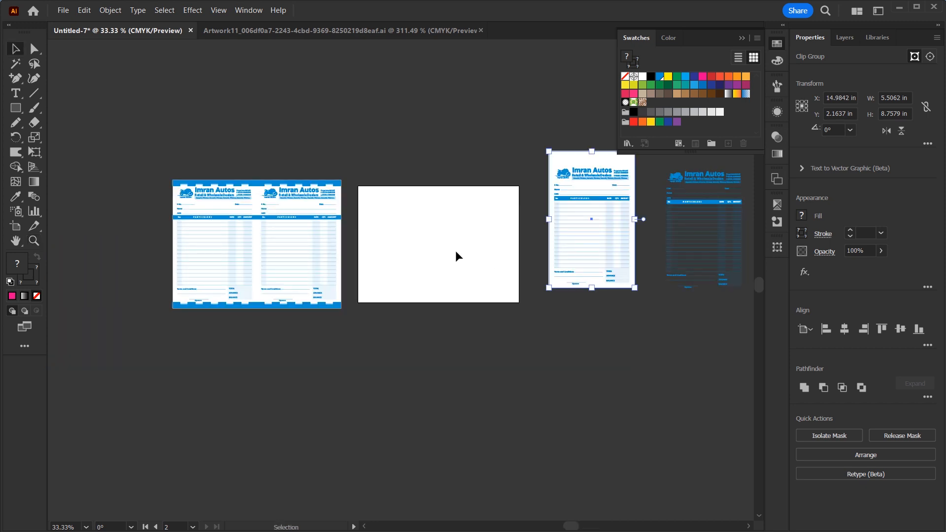
left_click(456, 250)
scroll(473, 292, "left", 5)
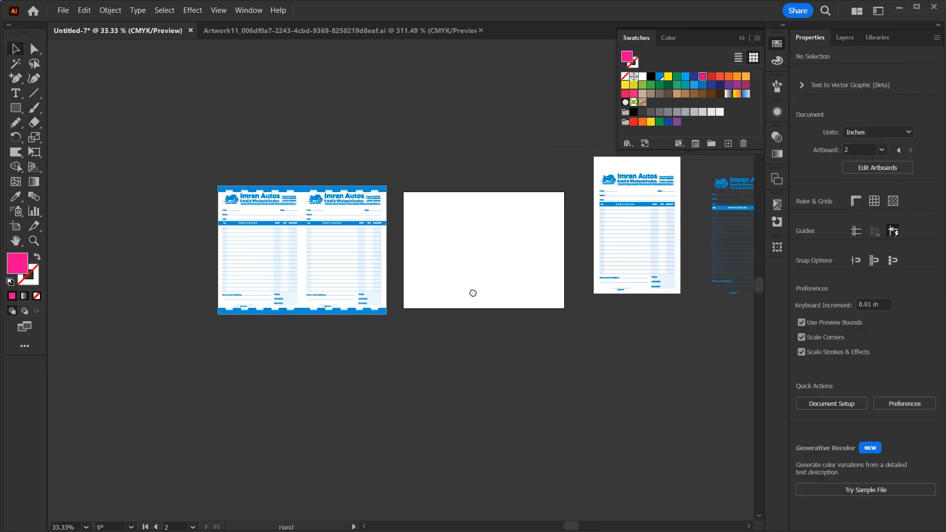
left_click_drag(490, 332, 523, 336)
key("z")
left_click_drag(473, 193, 629, 262)
key("v")
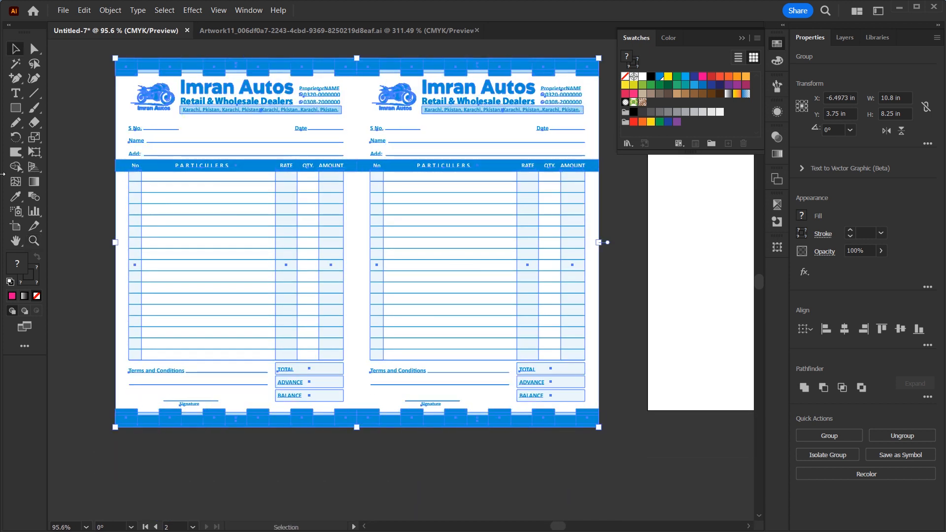
left_click(17, 224)
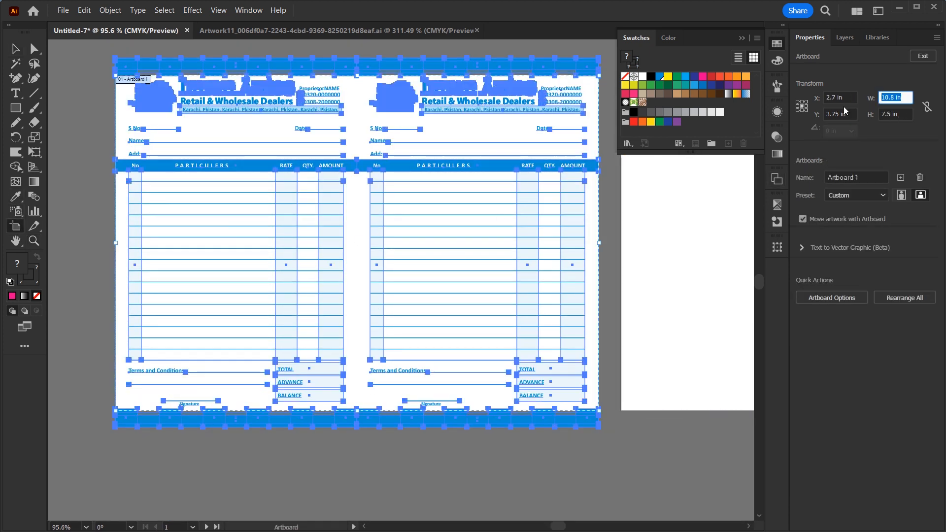
type("11.5")
key("Tab")
type("9")
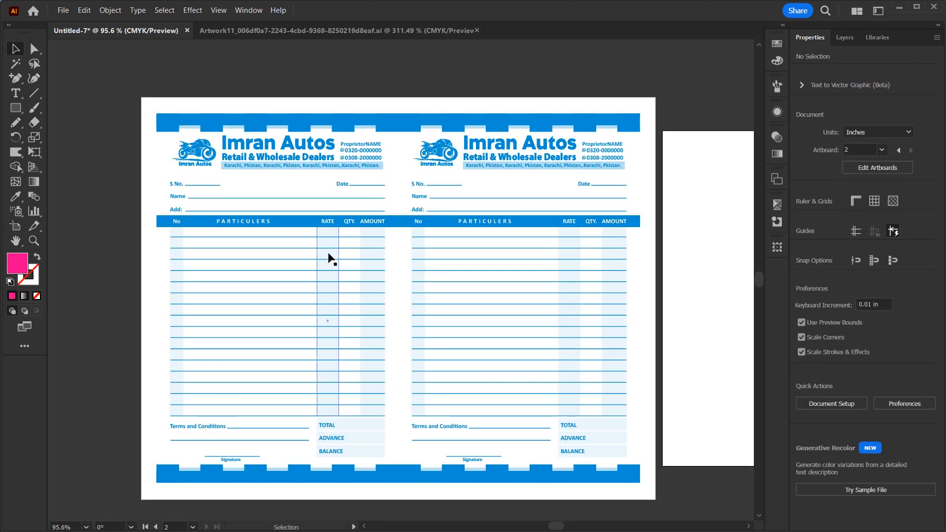
- Delete the right bordered bill from the first artboard
left_click(383, 118)
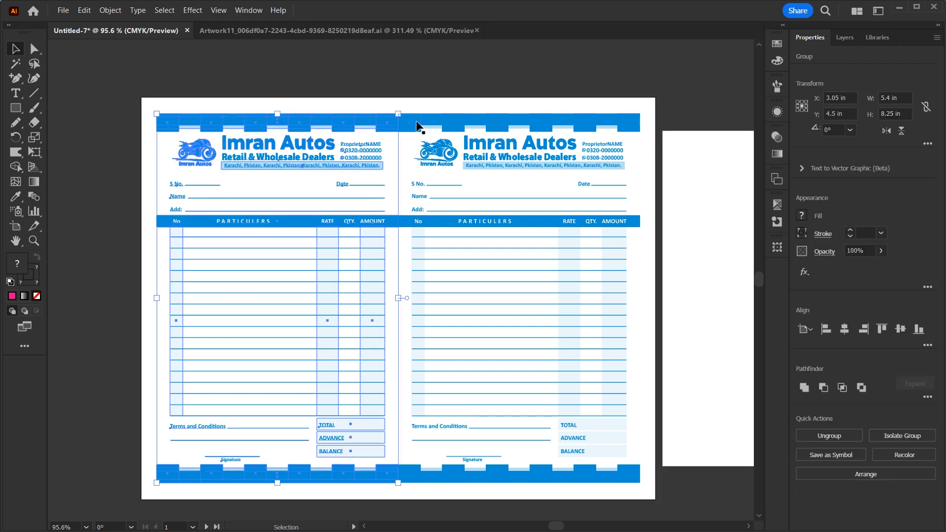
left_click(418, 127)
key("Delete")
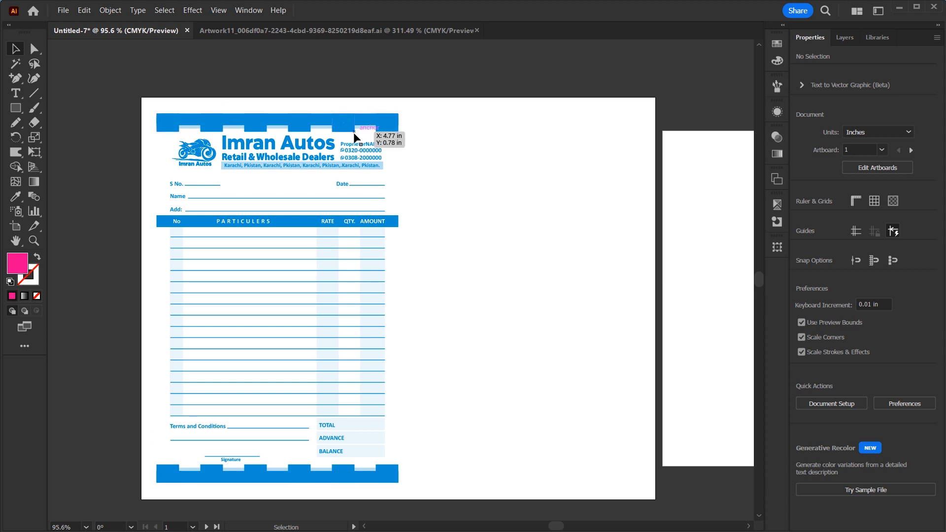
- Move the remaining bordered bill down by about 0.28 in on the first artboard
left_click_drag(360, 125, 362, 157)
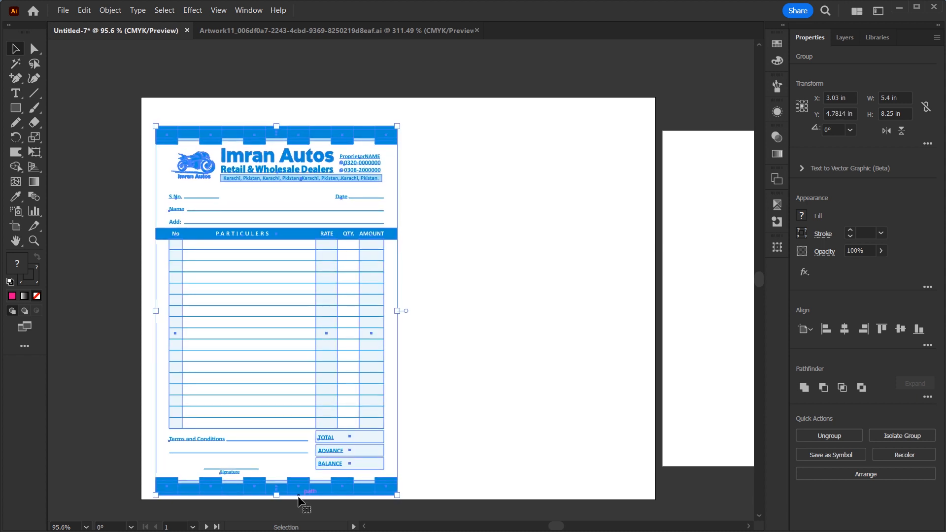
- Draw a pink rectangle about 5.47 in wide and 0.95 in high from the sheet's top edge over the bordered bill's upper border
left_click(232, 75)
left_click_drag(232, 75, 384, 167)
left_click_drag(262, 176, 304, 139)
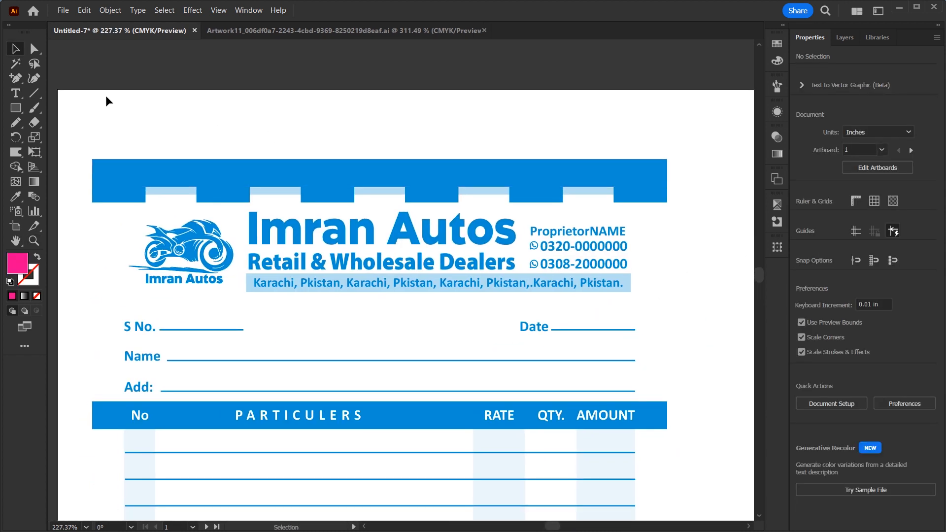
left_click(15, 107)
mouse_move(85, 89)
left_mouse_down()
mouse_move(123, 106)
mouse_move(664, 208)
mouse_move(666, 190)
left_mouse_up()
key("v")
left_click(632, 252)
key("ctrl+1")
left_click_drag(551, 261, 533, 121)
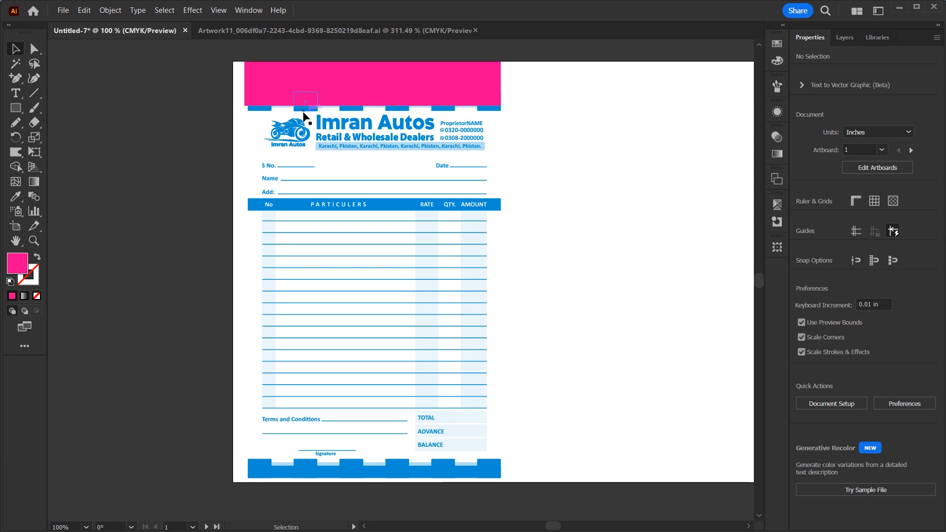
- Set the pink rectangle's height to 1 in and align it with the sheet's top edge
left_click(283, 86)
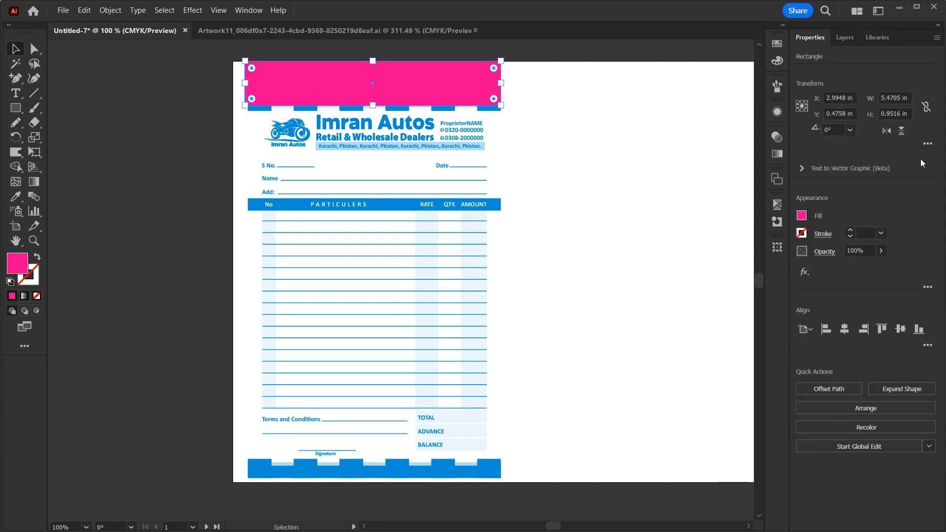
left_click(891, 110)
type("1")
key("Return")
key("F2")
key("F3")
- Try to reduce the bordered bill's height to about 8.05 in so its upper border starts below the pink strip
left_click_drag(376, 93, 376, 105)
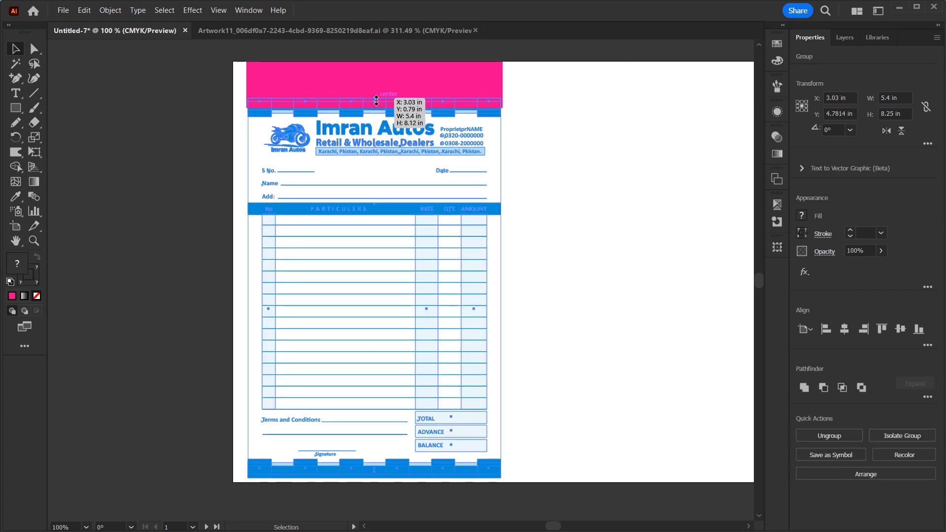
left_click(520, 167)
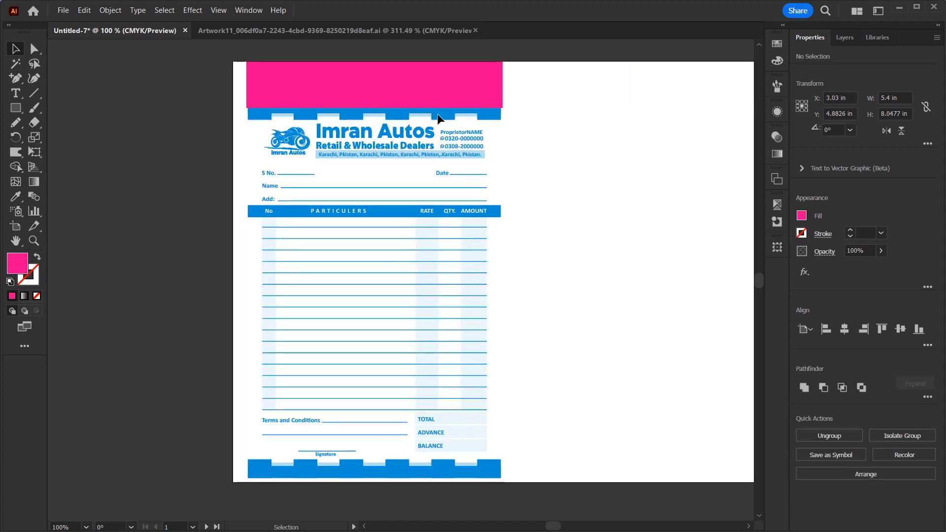
left_click(389, 122)
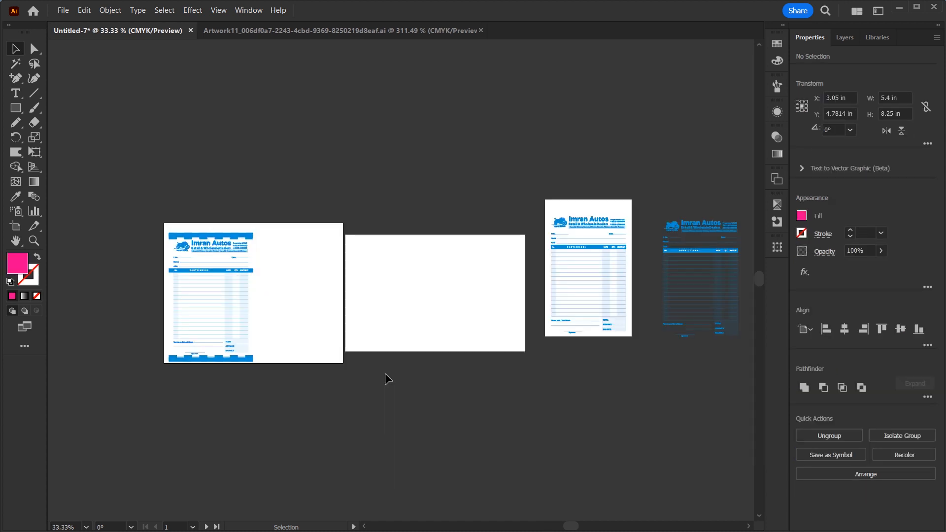
left_click_drag(524, 328, 456, 306)
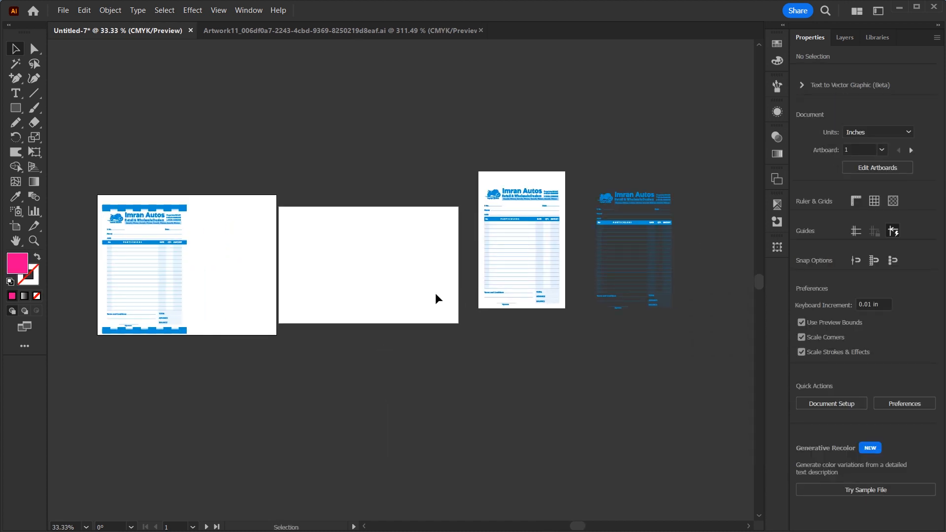